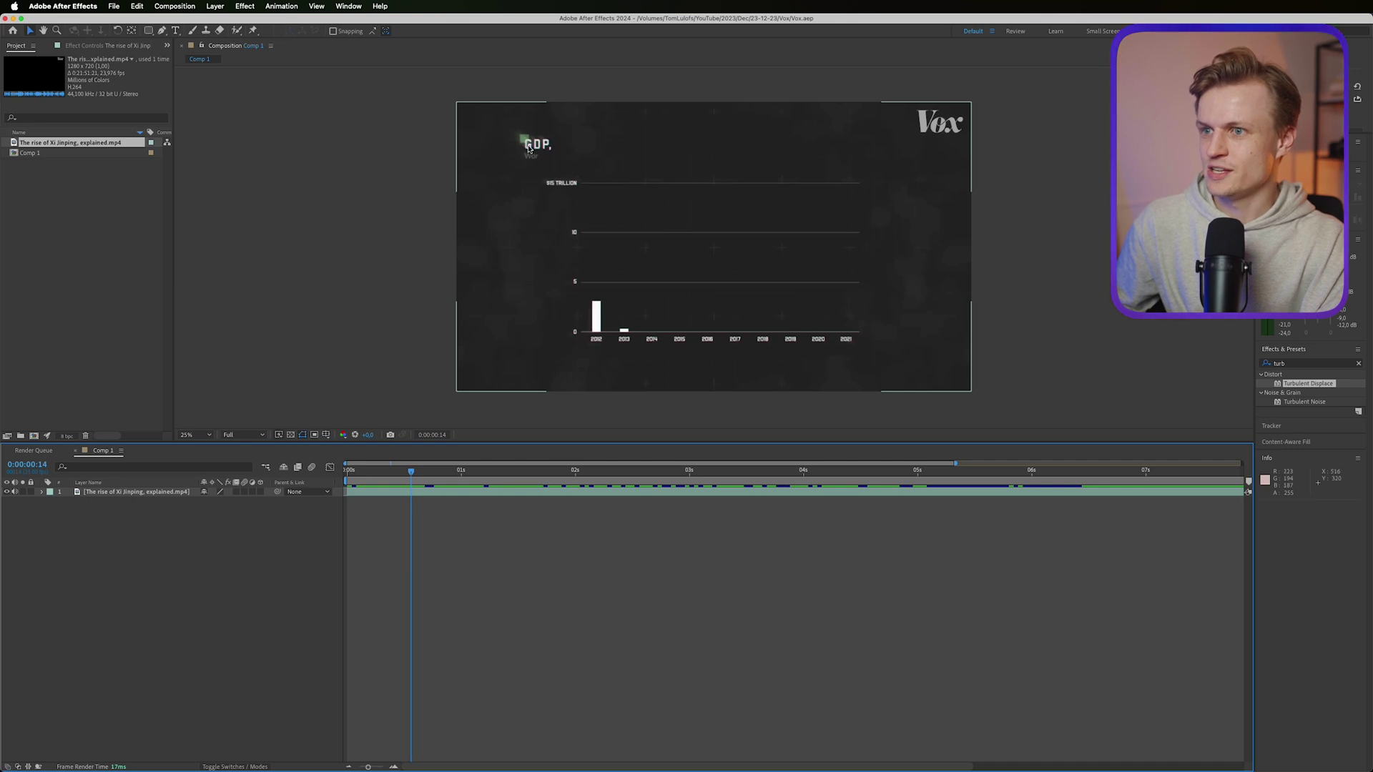
- Play and scrub through the reference bar graph animation in Comp 1
click(450, 168)
click(584, 141)
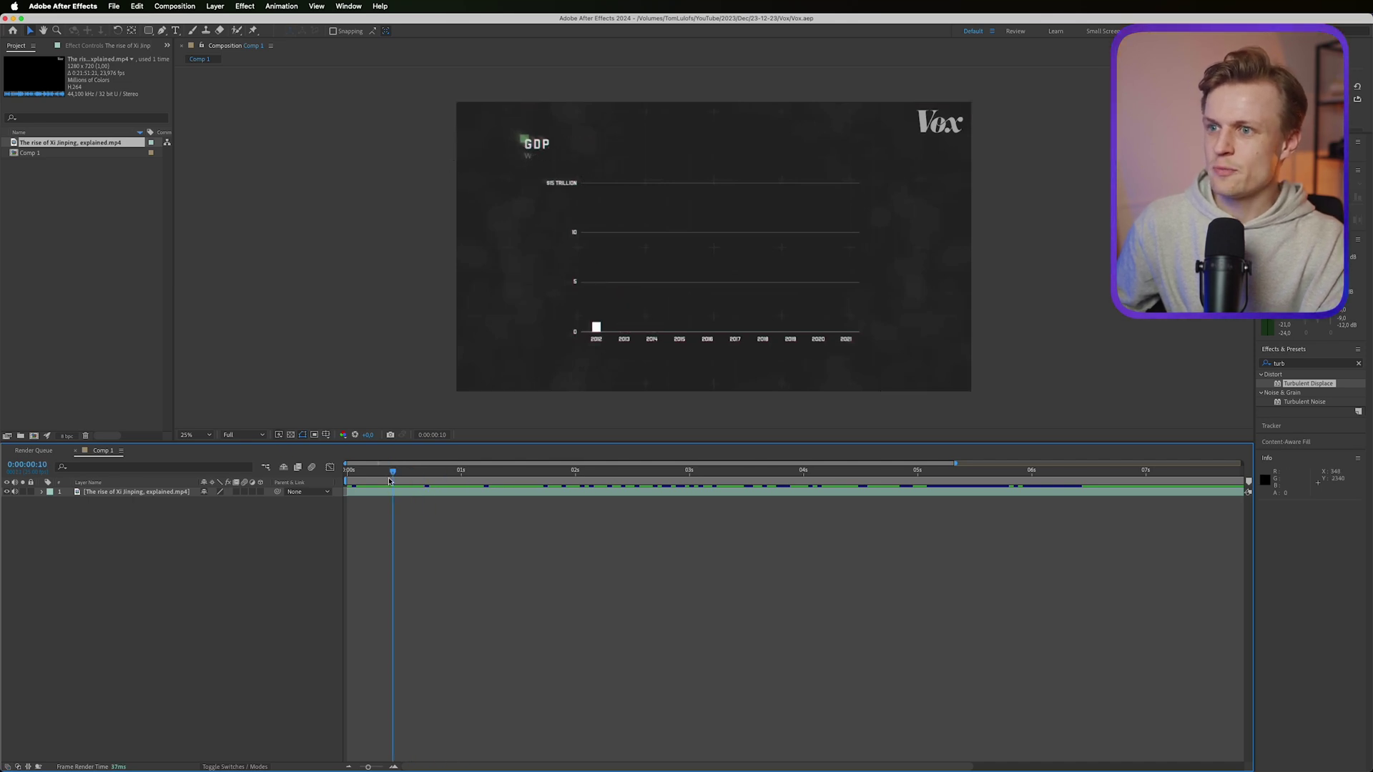
key(space)
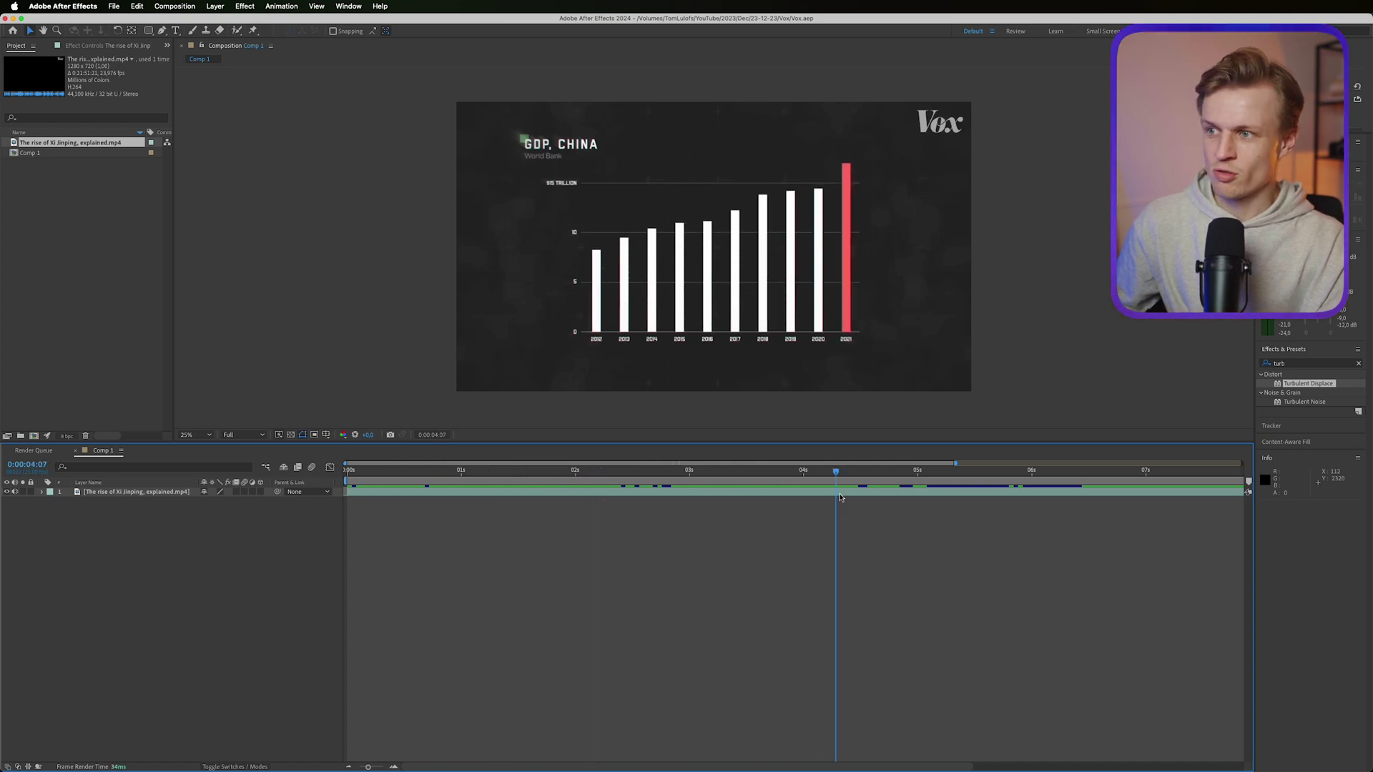
click(869, 226)
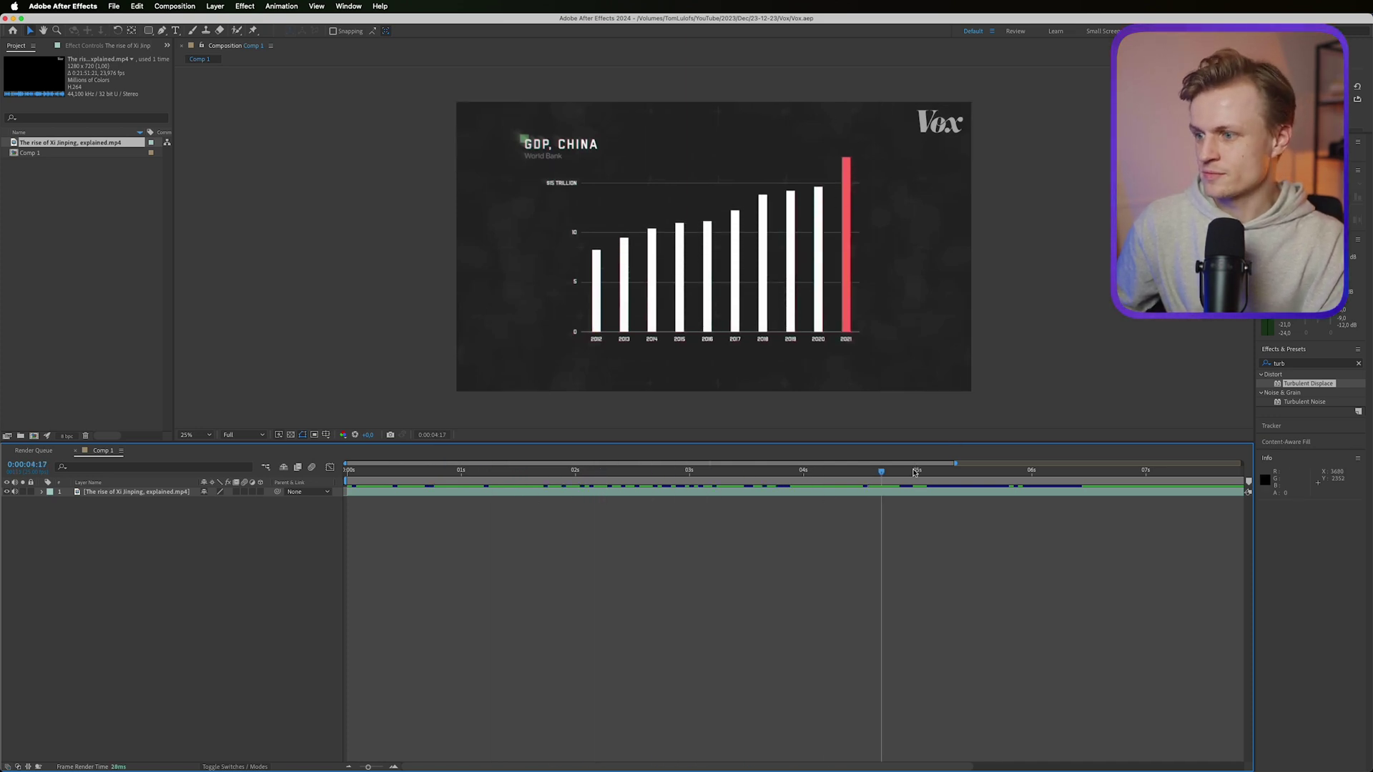
drag(914, 473, 1032, 504)
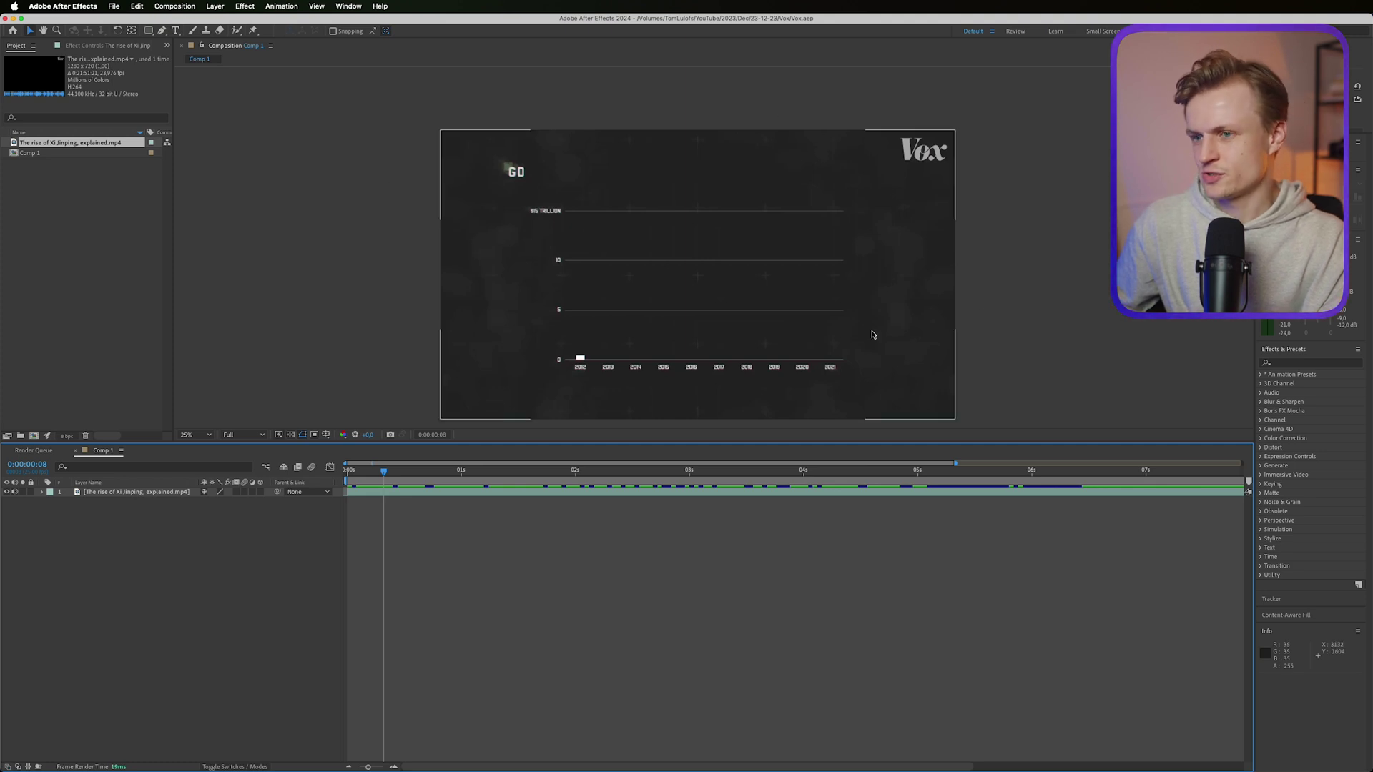
- Create a composition-sized dark gray solid layer with the color 1F1F1F
click(221, 6)
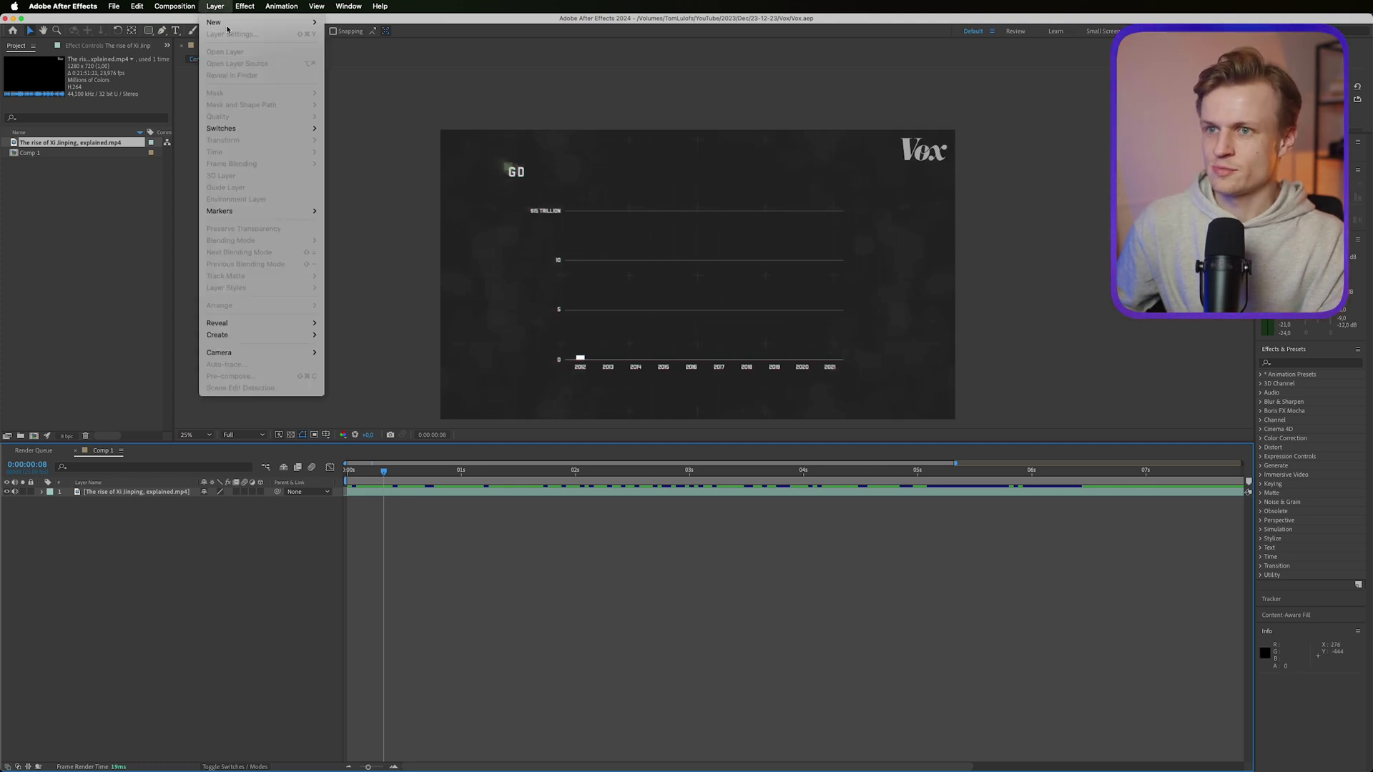
mouse_move(233, 22)
click(334, 33)
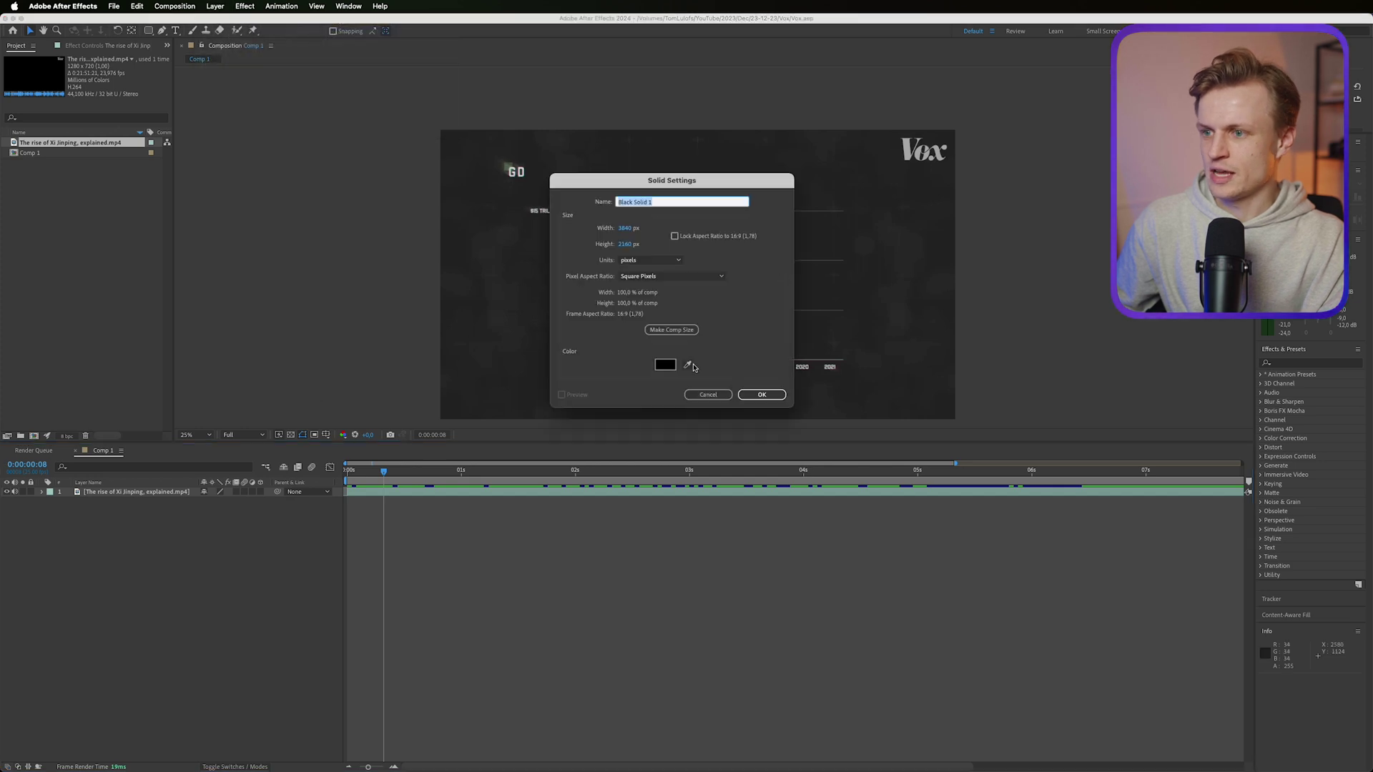
click(656, 367)
click(812, 314)
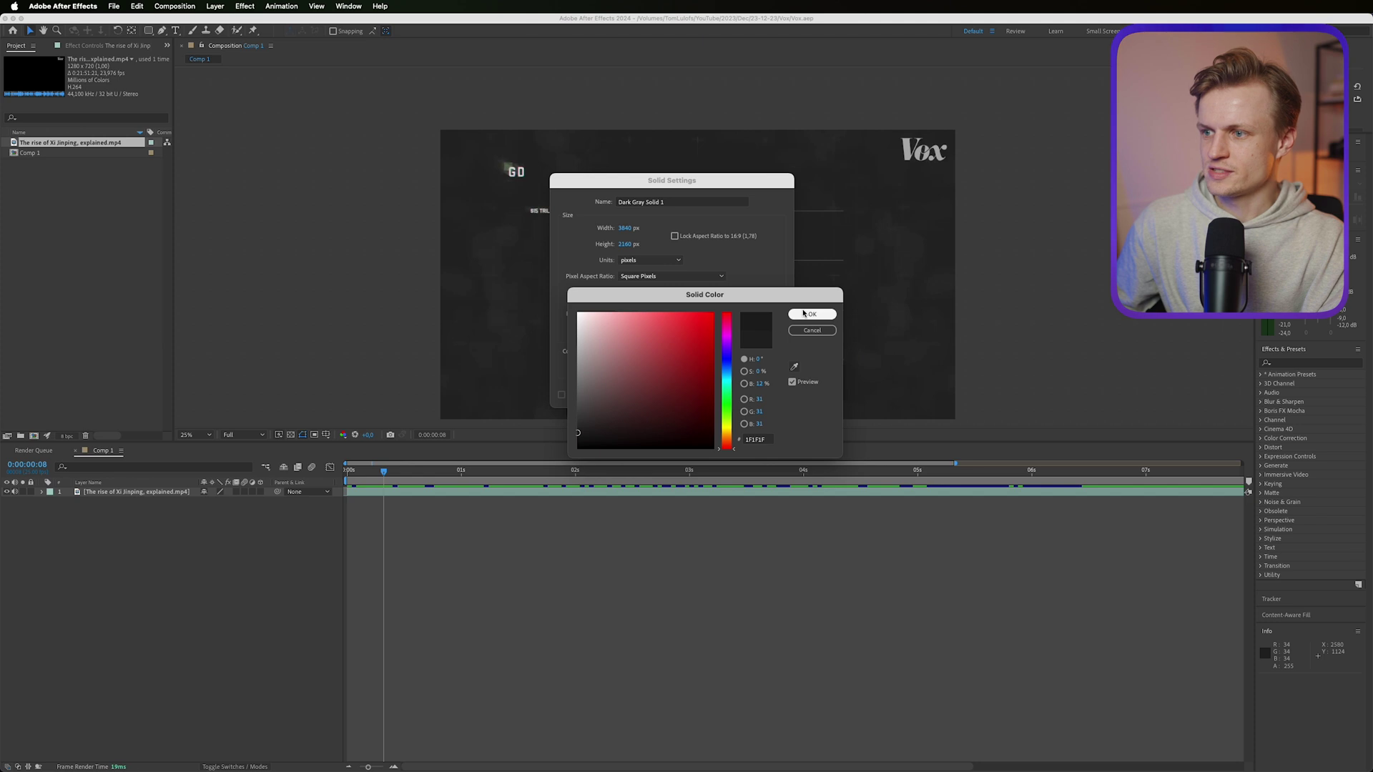
click(761, 394)
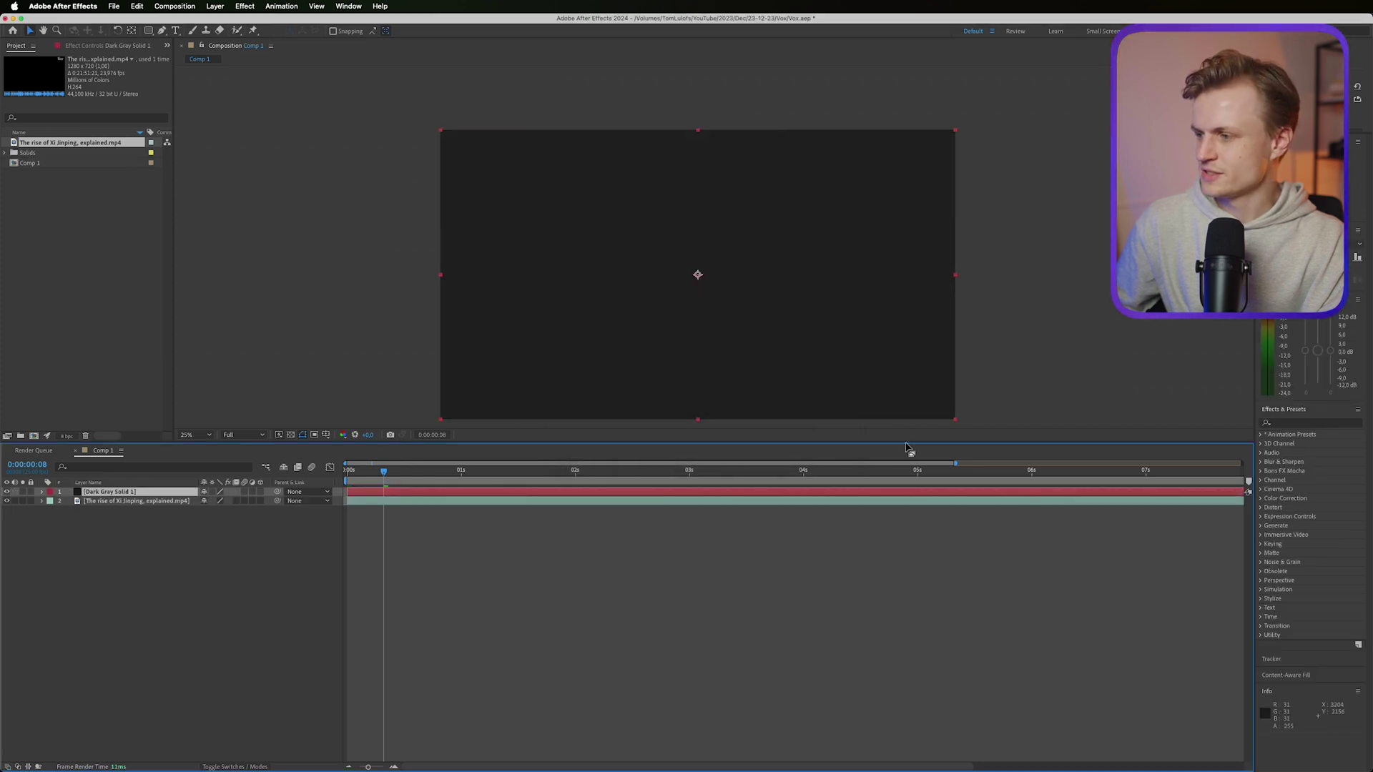
- Create a second dark gray solid above the first and apply the Fractal Noise effect to it
click(214, 6)
mouse_move(287, 22)
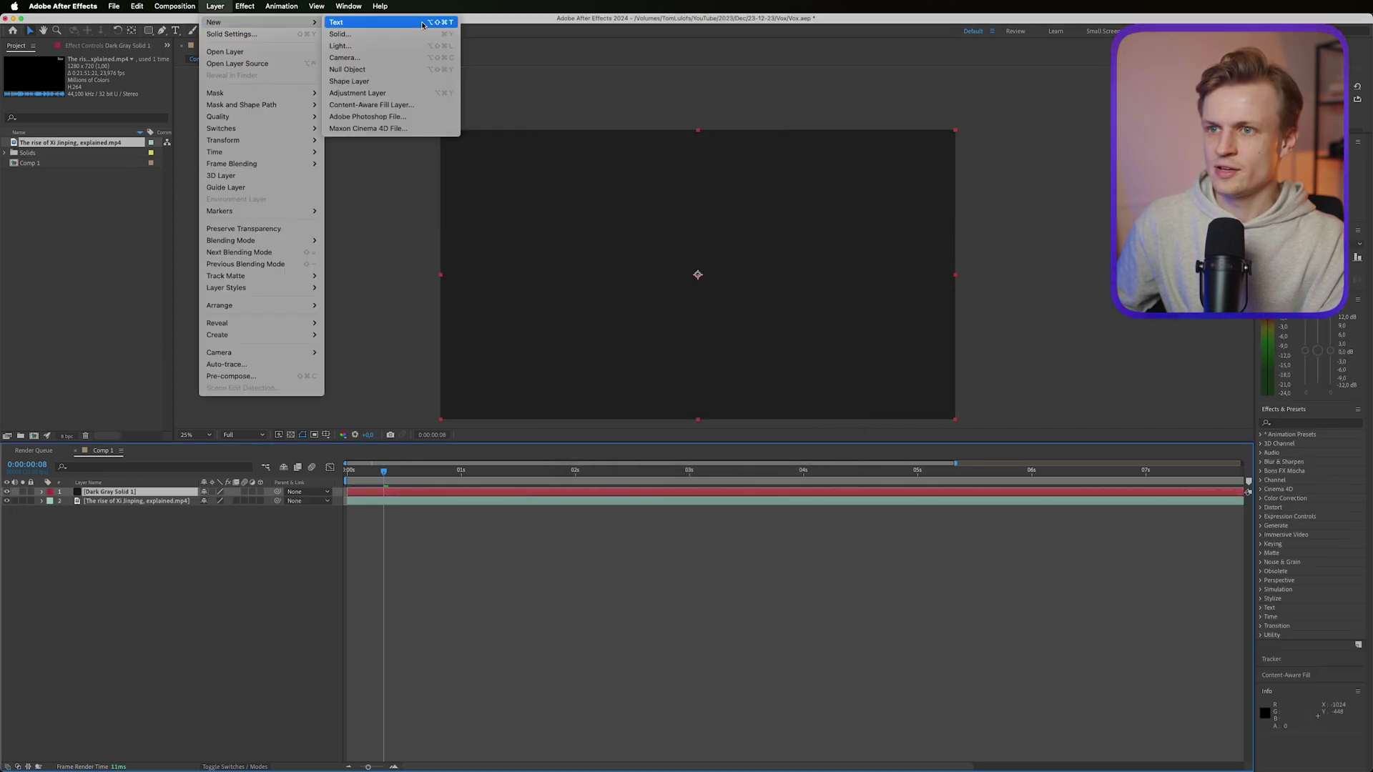
click(386, 33)
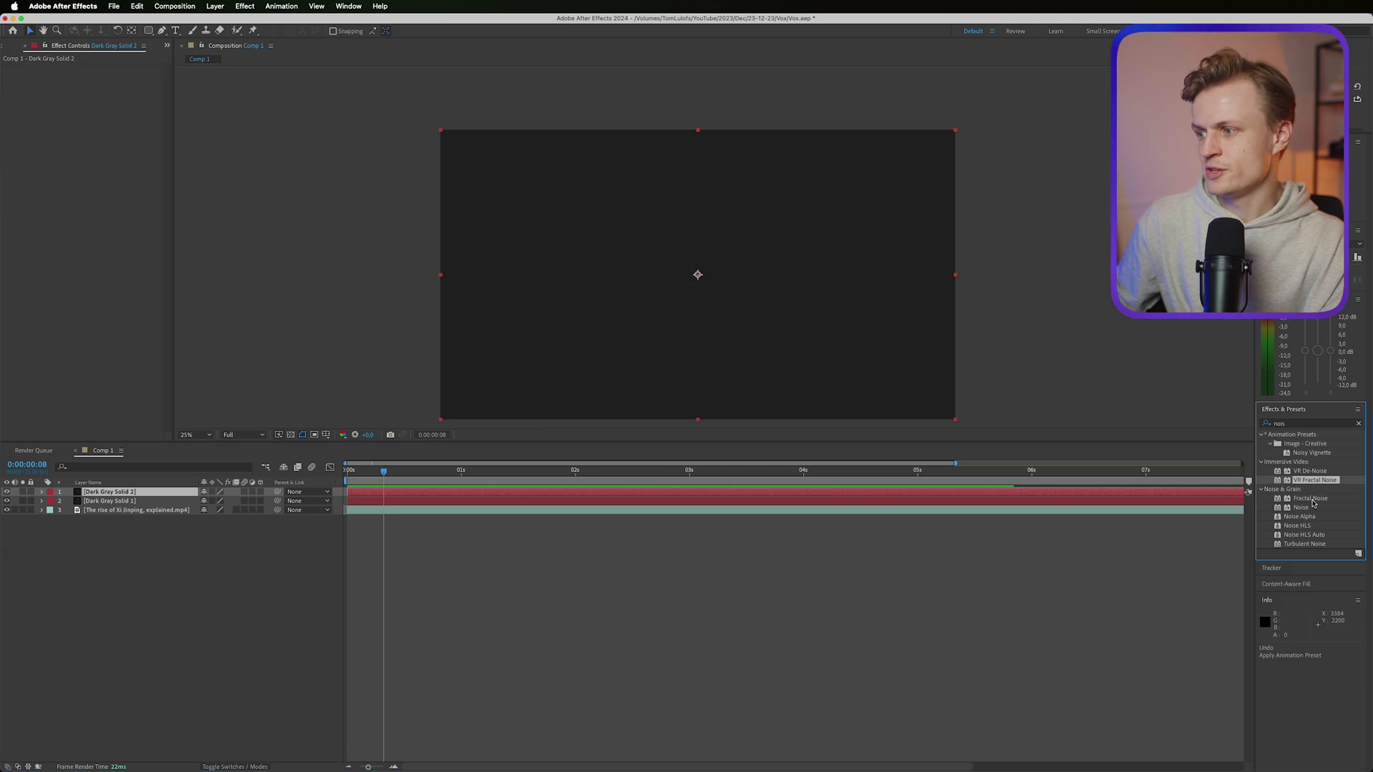
click(1312, 499)
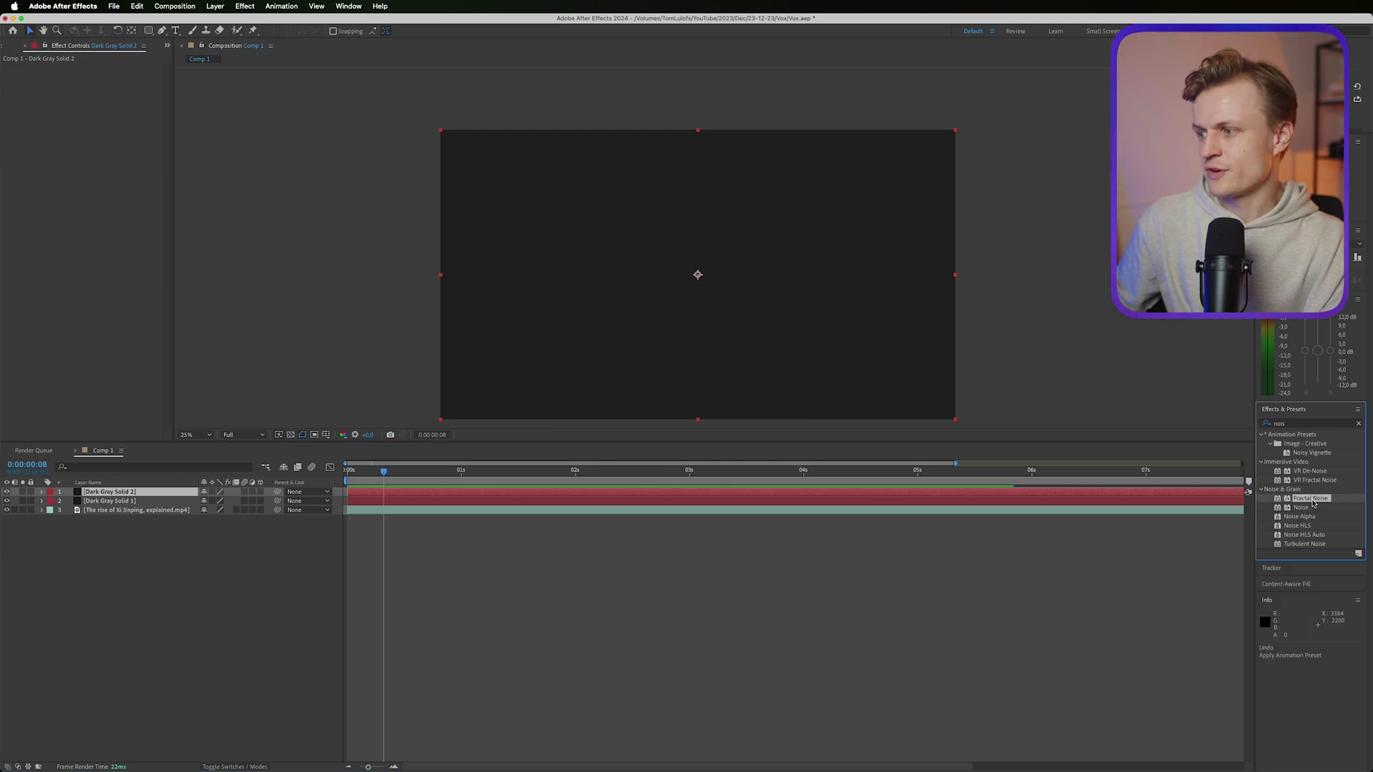
double_click(1313, 501)
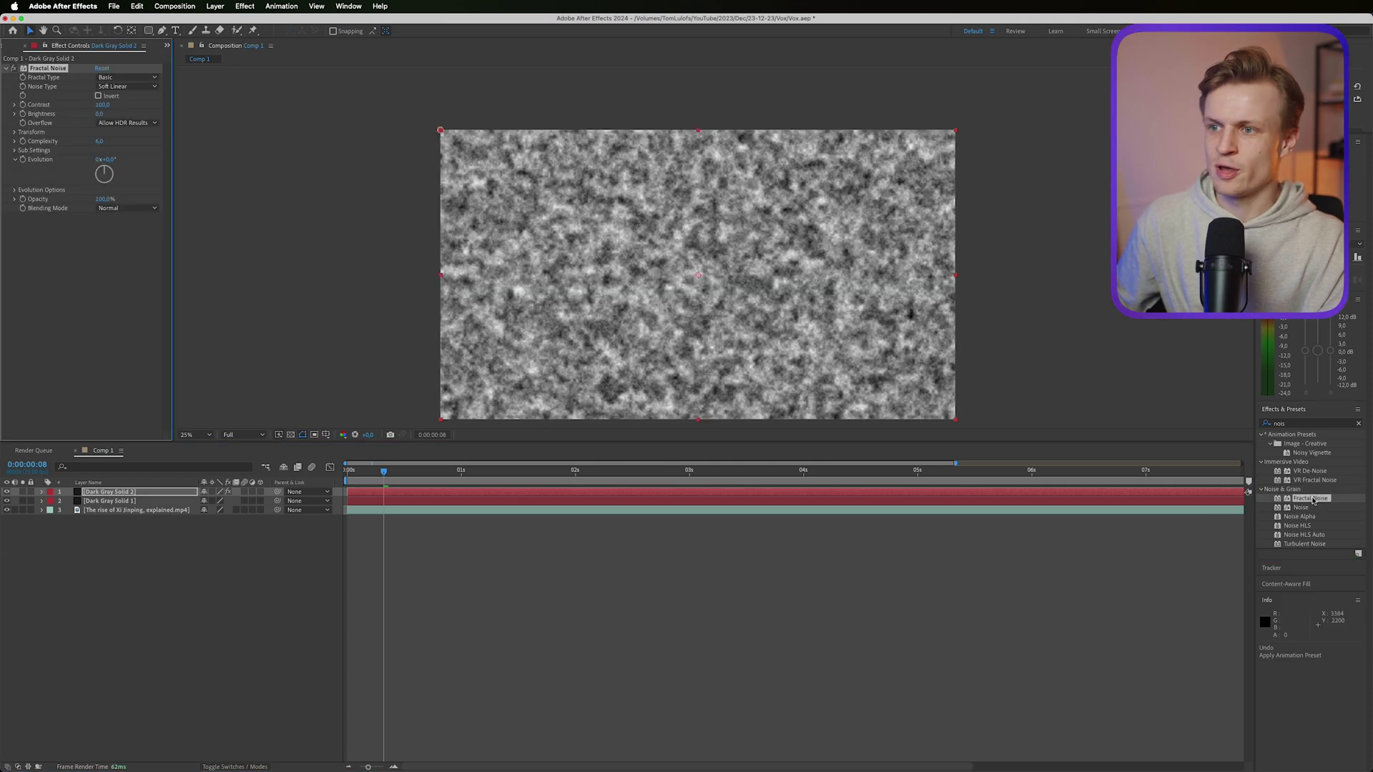
- Raise the Fractal Noise scale above 600 and the contrast above 400, and lower the brightness to about -100
click(14, 115)
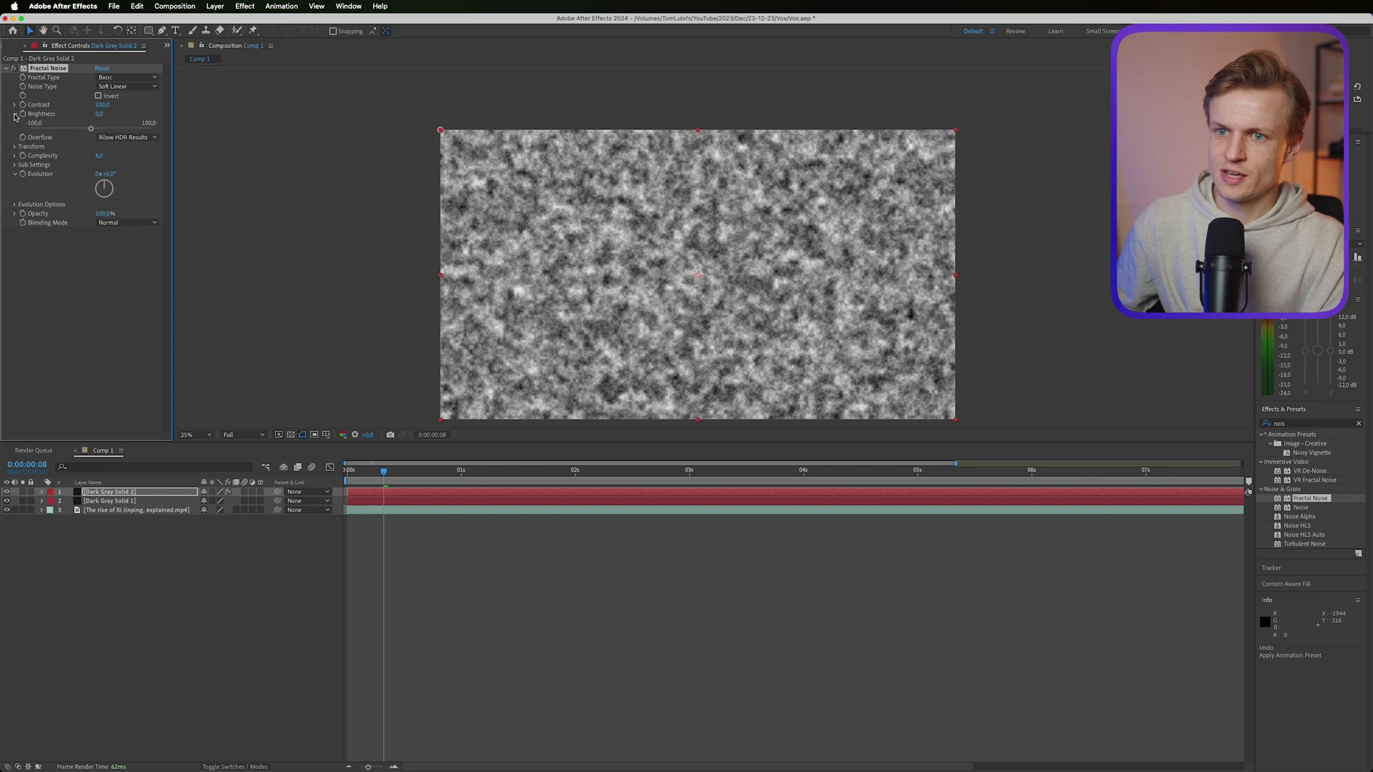
click(14, 155)
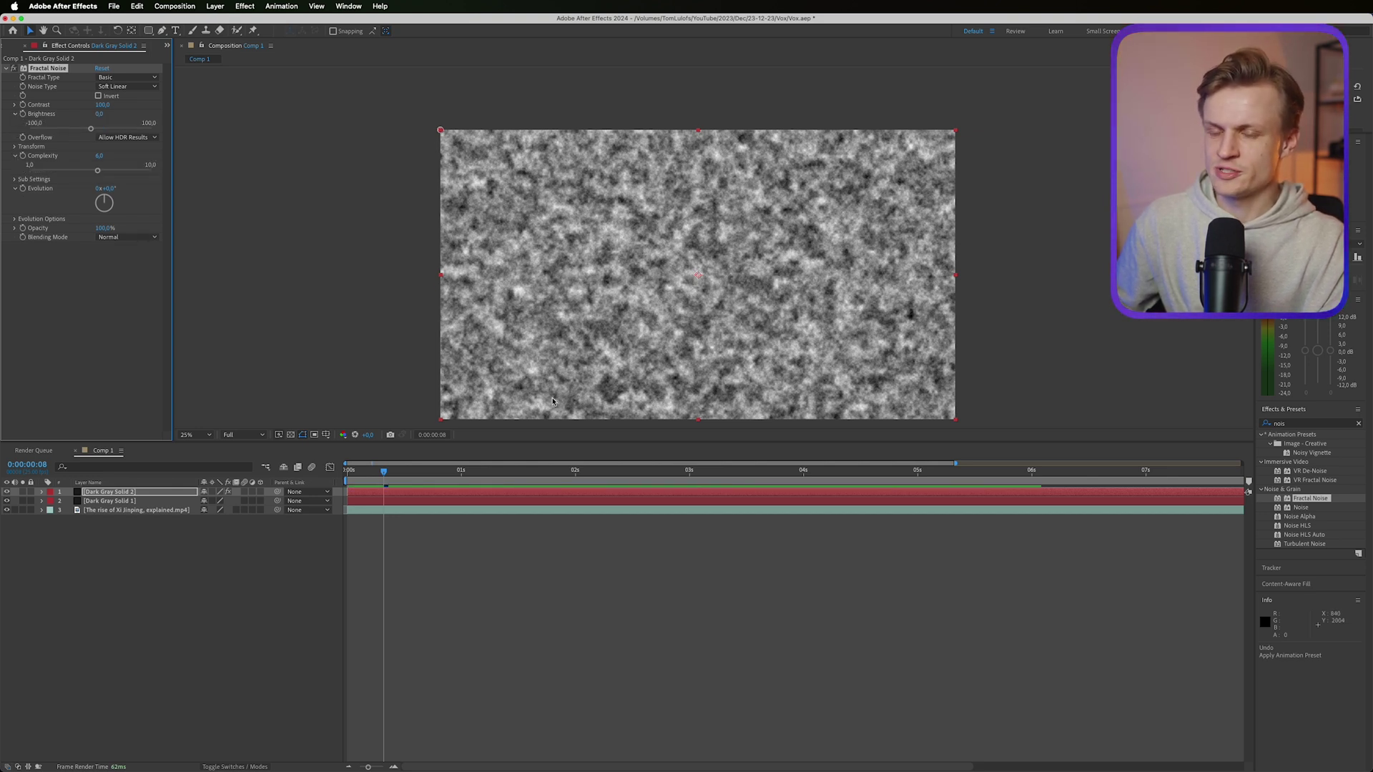
click(14, 146)
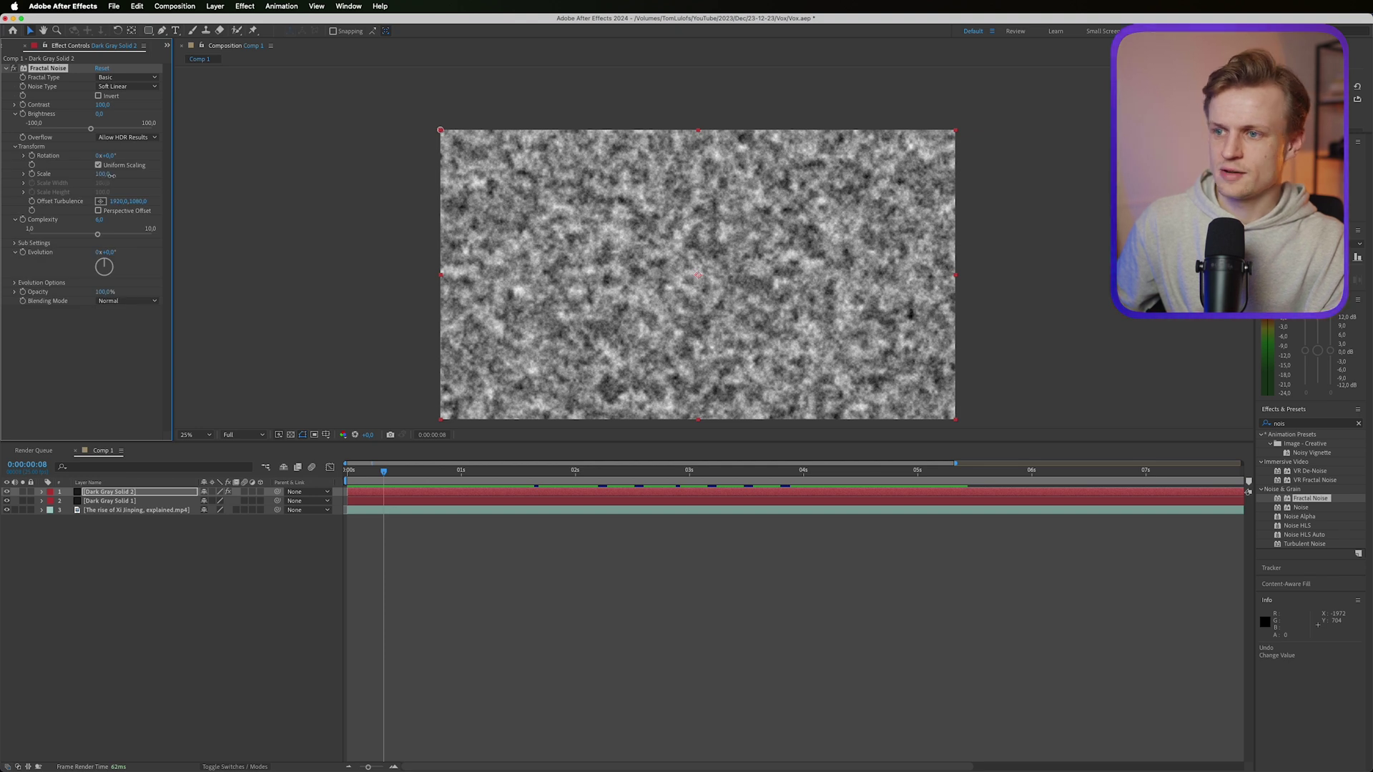
drag(111, 175, 378, 143)
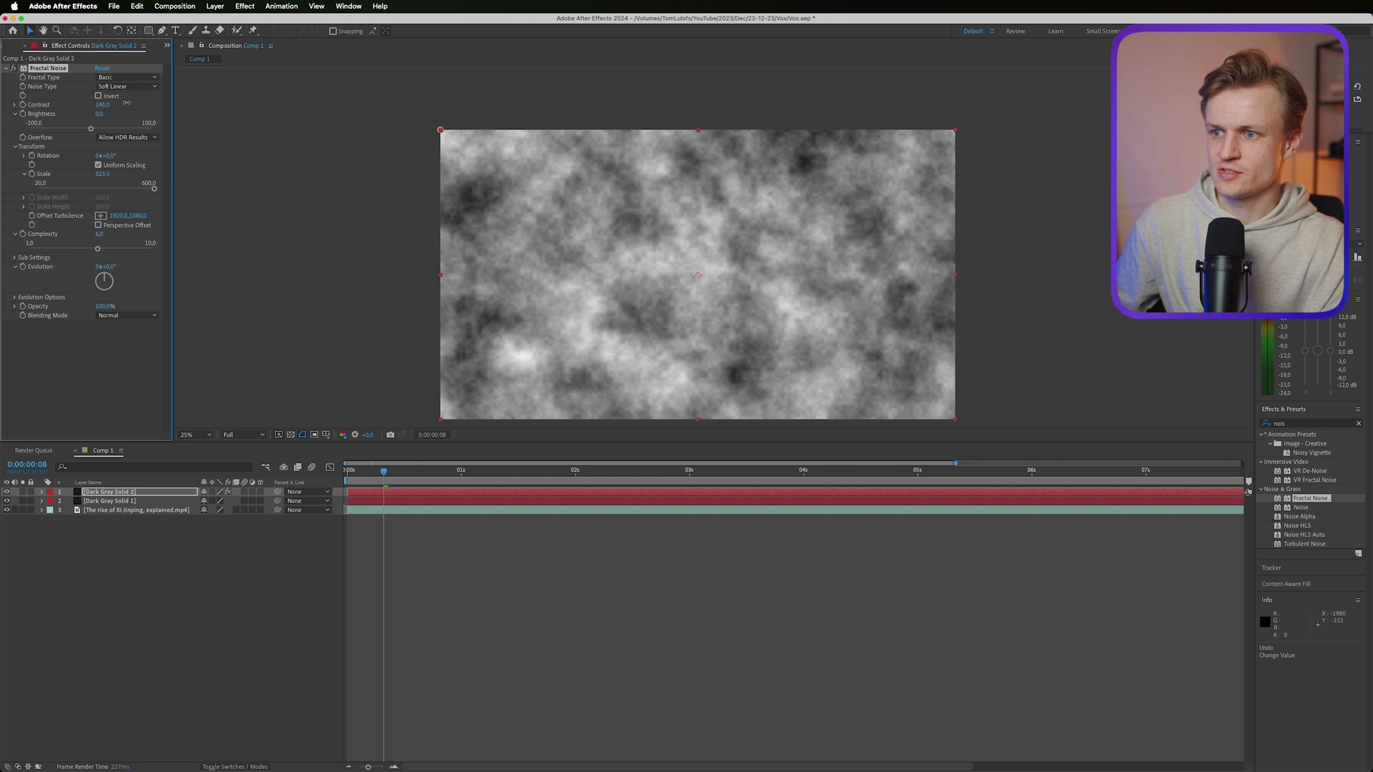
drag(126, 103, 171, 103)
drag(100, 114, 45, 116)
- Show the layer blending modes and set the Fractal Noise solid to Screen
click(231, 768)
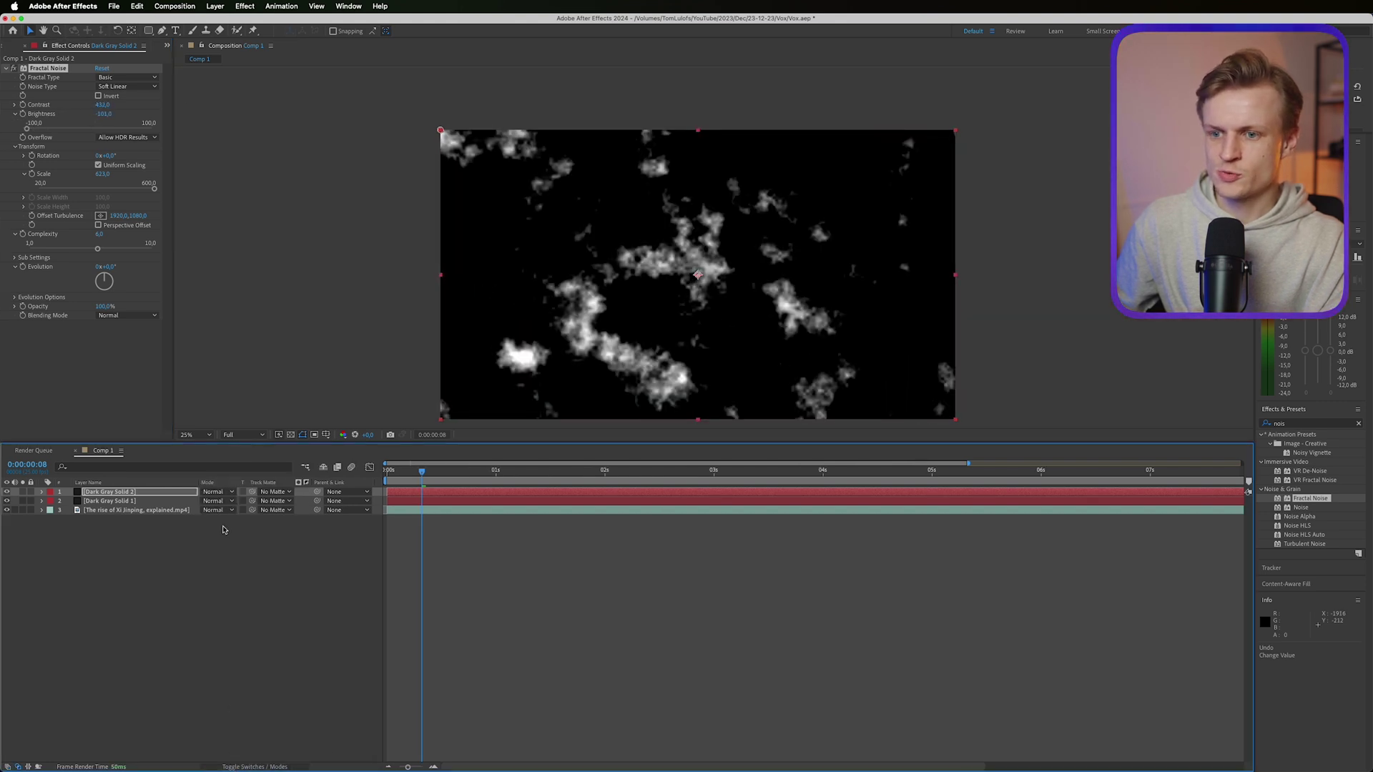
click(227, 492)
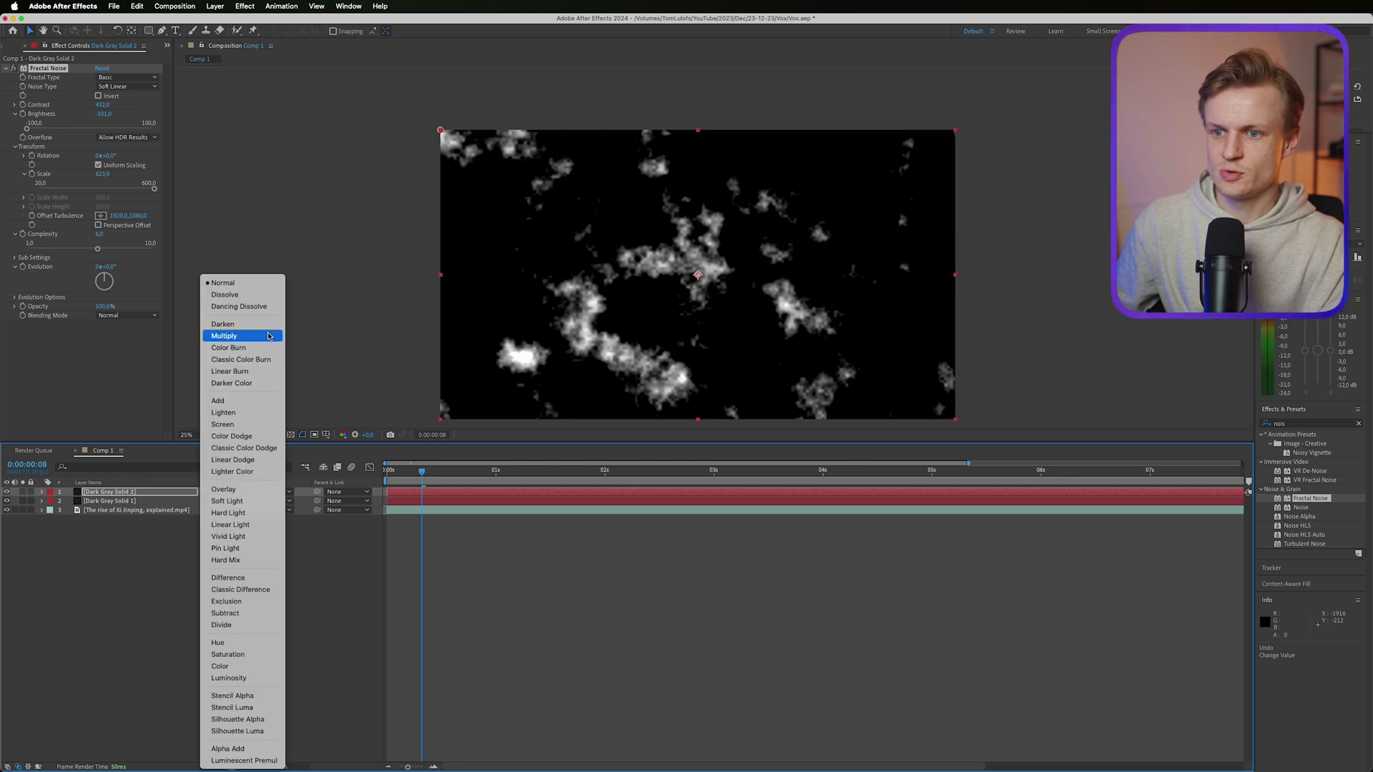
click(222, 424)
- Search the effects for "gaus" and try to apply Gaussian Blur to the noise solid
click(1266, 423)
text(blur)
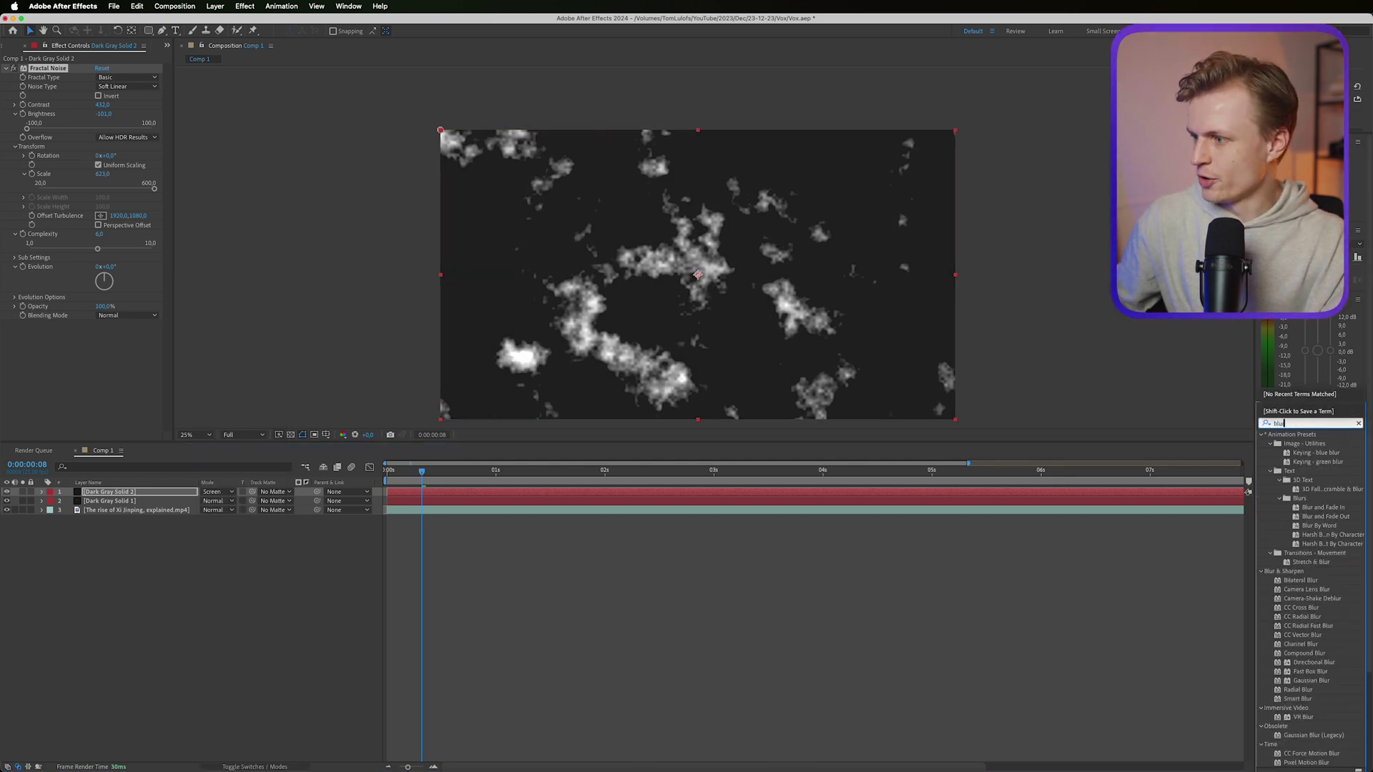
key(BackSpace)
key(BackSpace)
key(BackSpace)
key(BackSpace)
text(gaus)
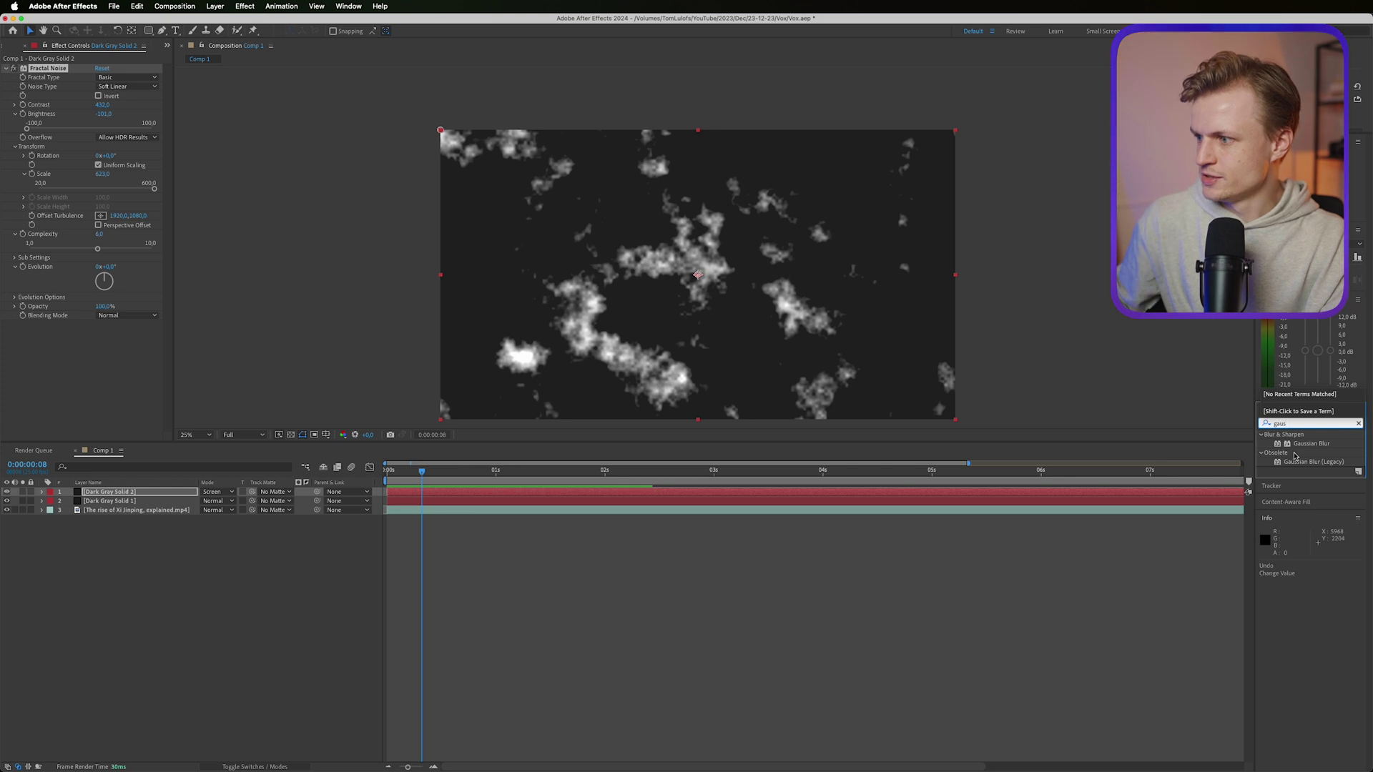
click(1306, 445)
drag(1306, 449, 1110, 299)
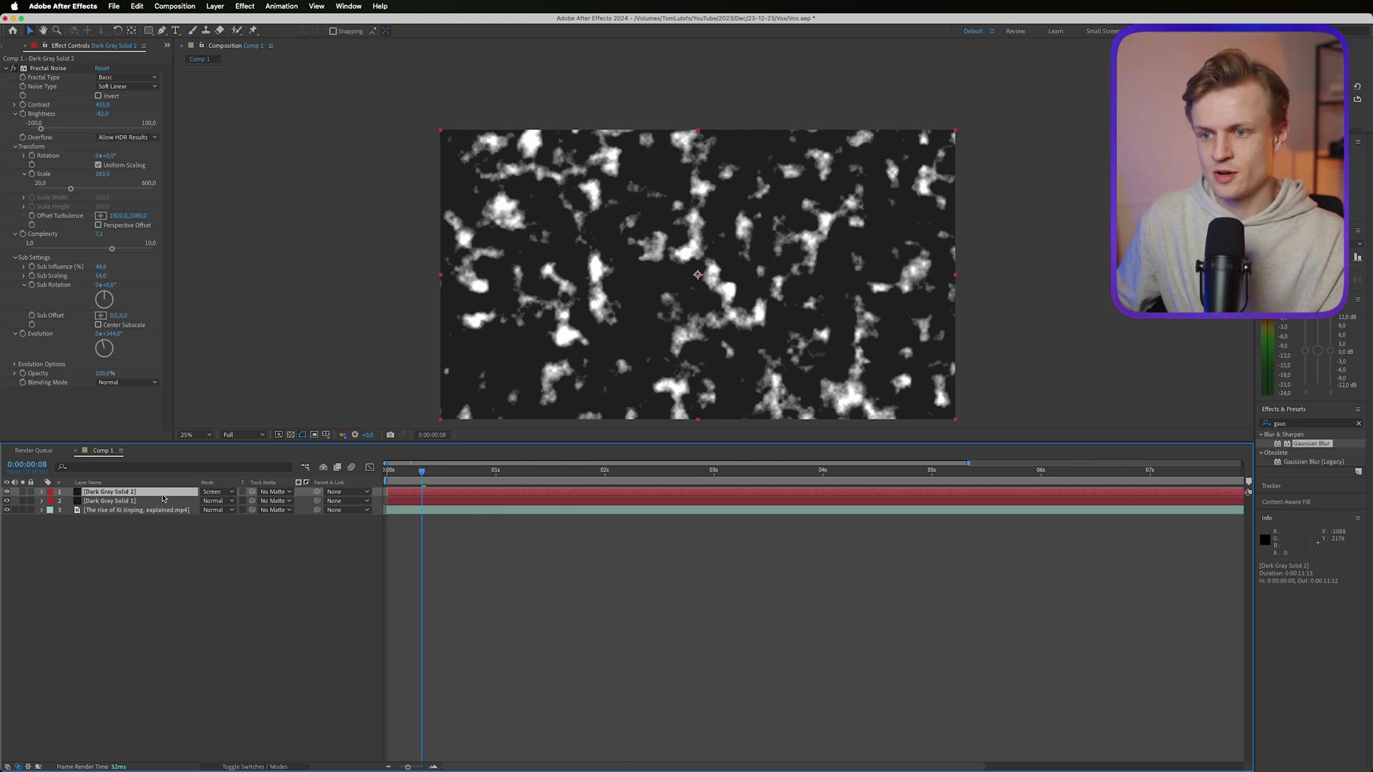
- Pre-compose the noise solid under the name Noise and set the new layer's blending mode to Screen
key(super+shift+c)
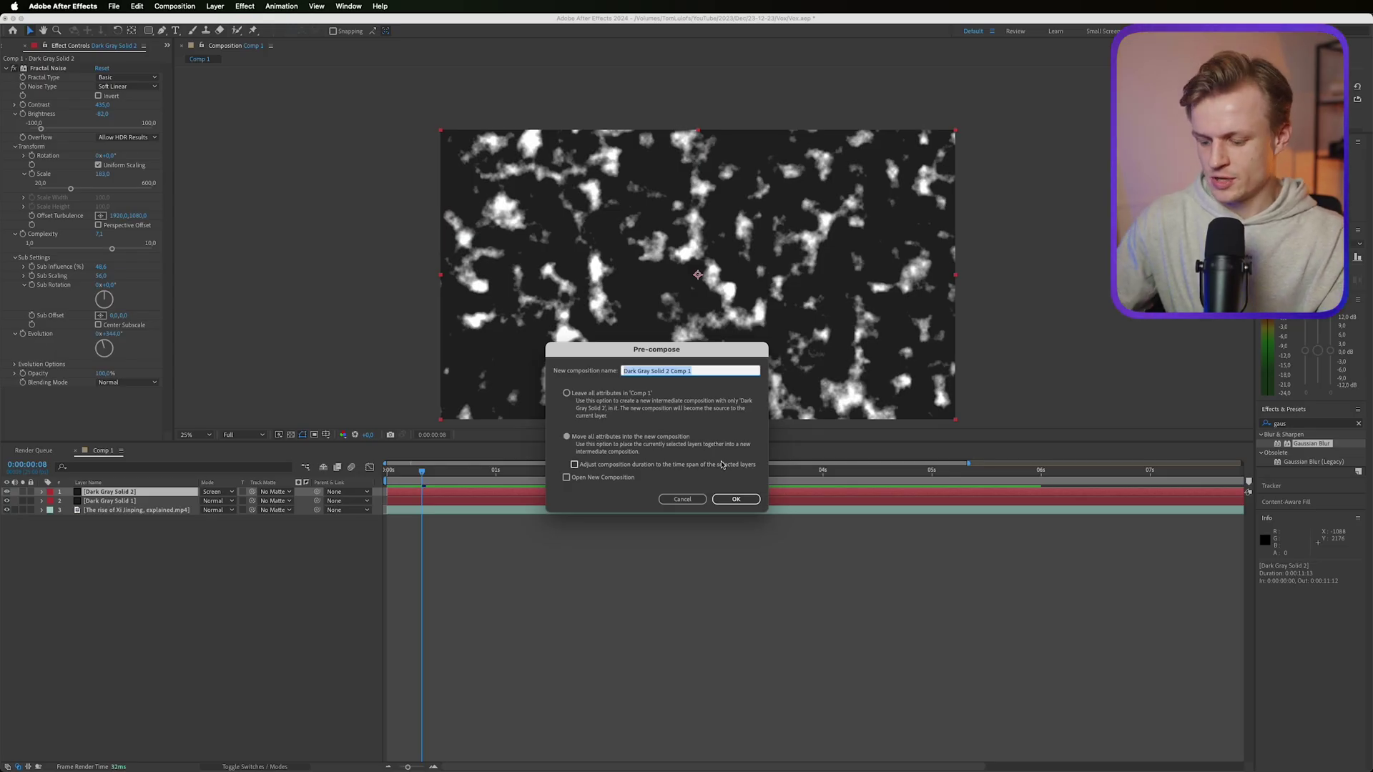
text(ise)
key(Return)
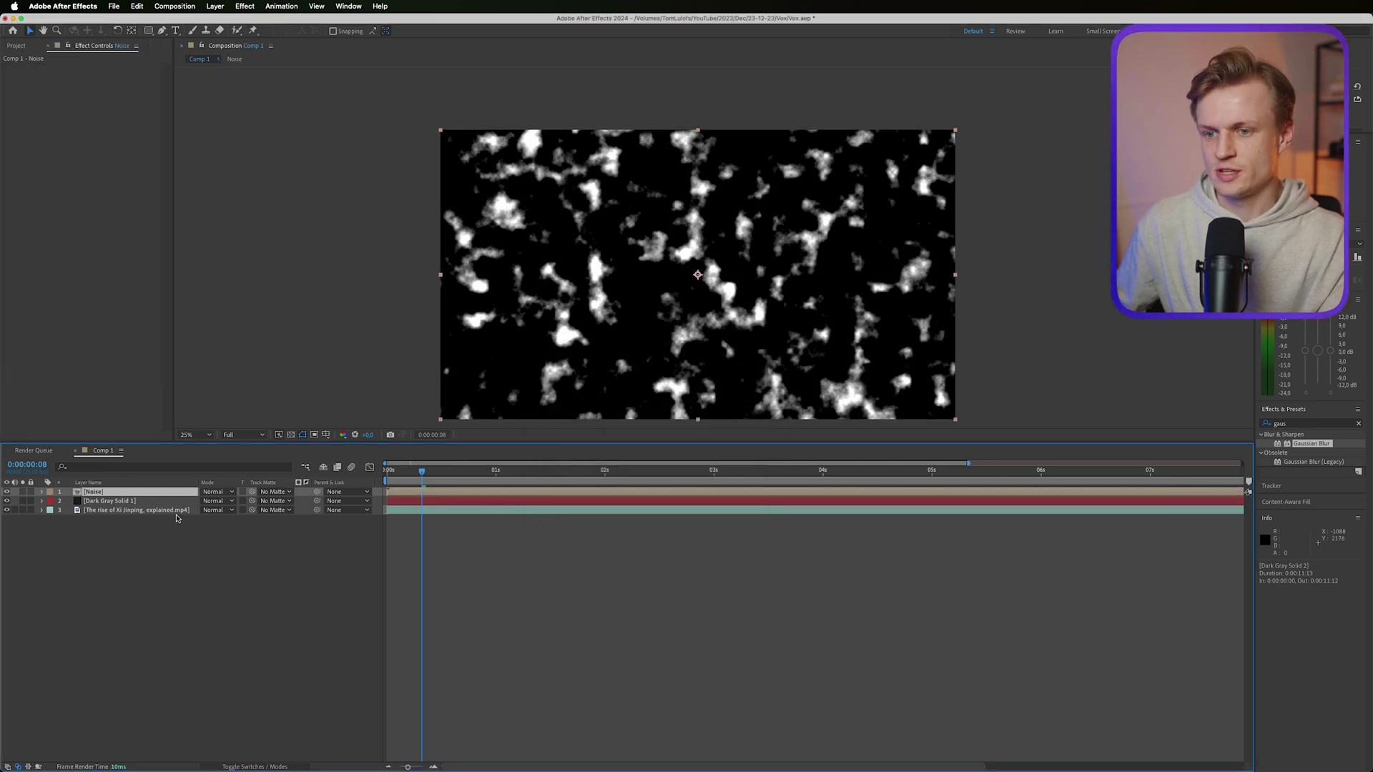
click(228, 495)
click(230, 338)
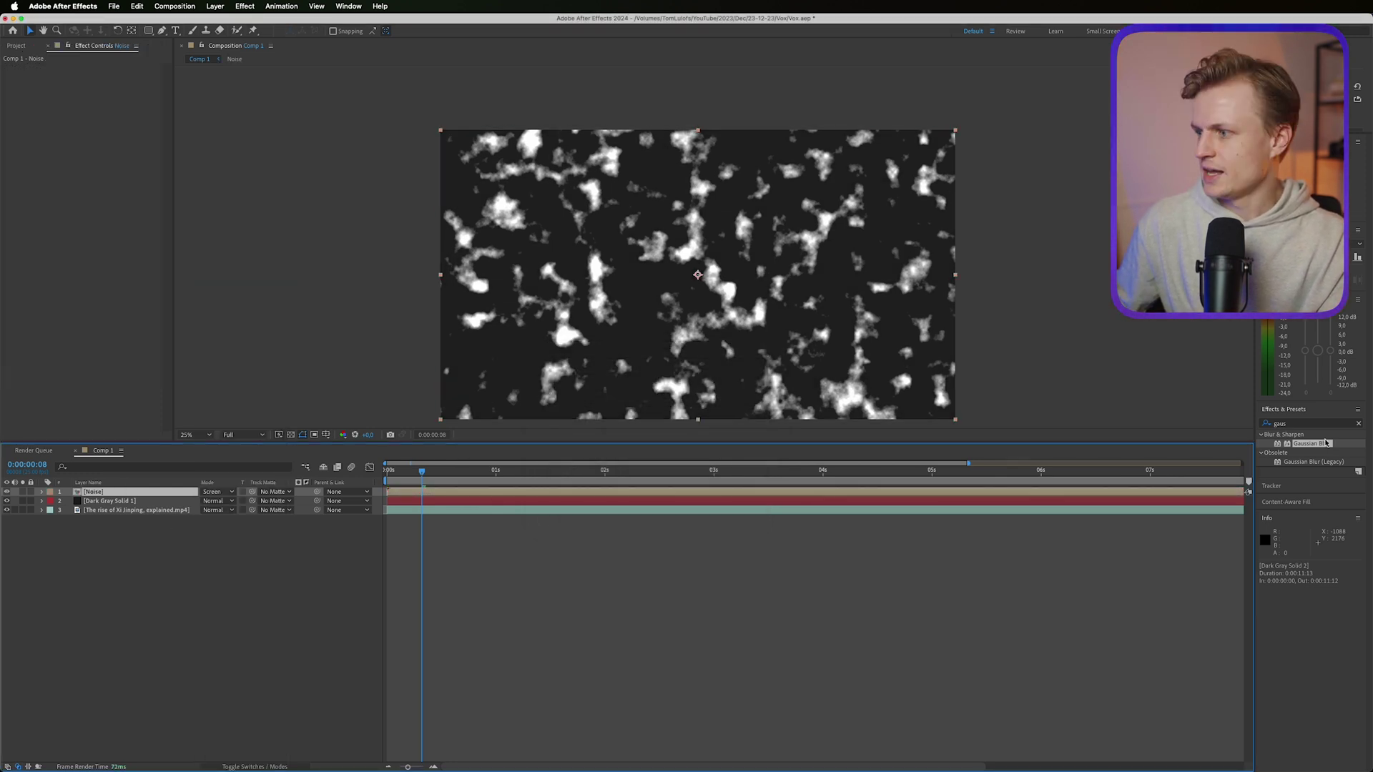
- Apply Gaussian Blur to the Noise layer with a blurriness of about 320 and set the layer's blending mode to Normal
drag(1312, 443, 91, 492)
drag(99, 77, 179, 78)
right_click(203, 277)
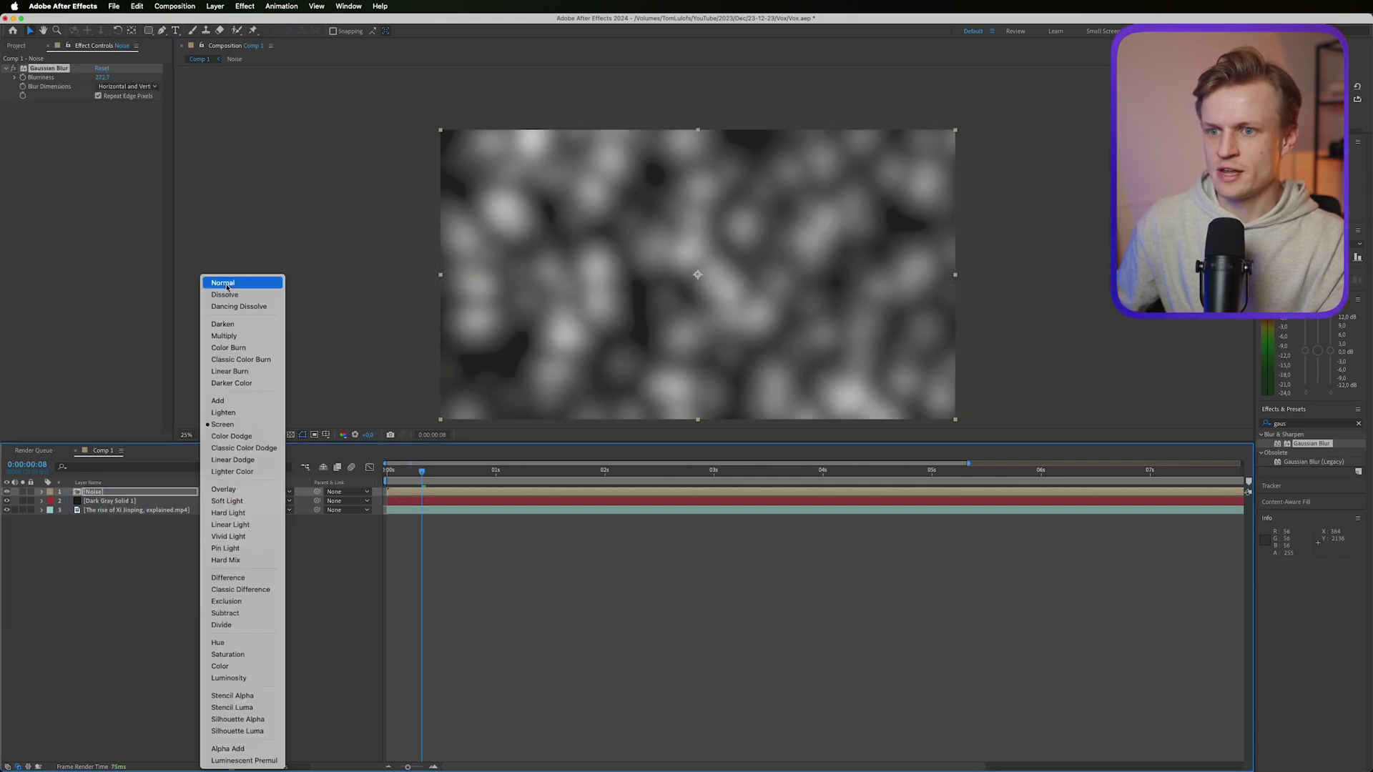
click(206, 296)
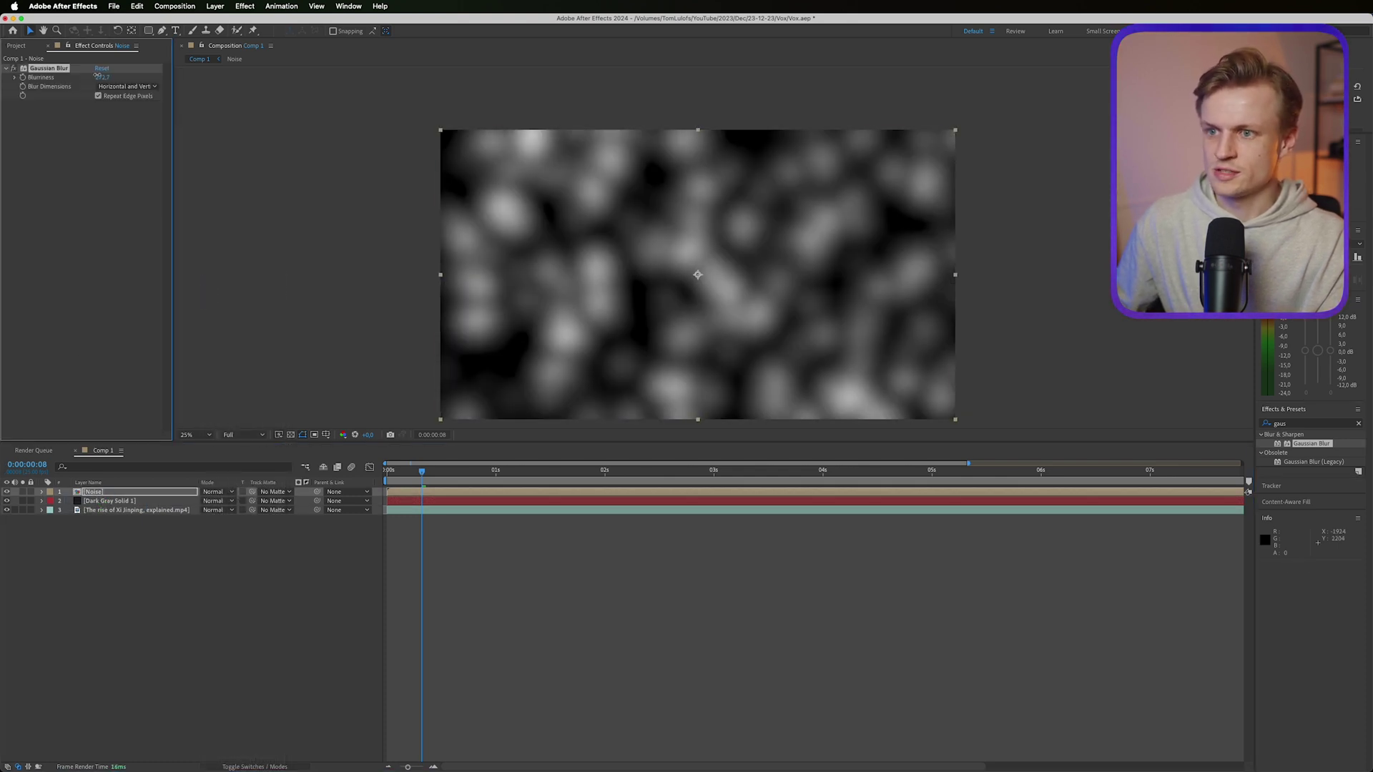
drag(102, 77, 288, 71)
- Lower the Noise layer's opacity to about 5%
click(95, 493)
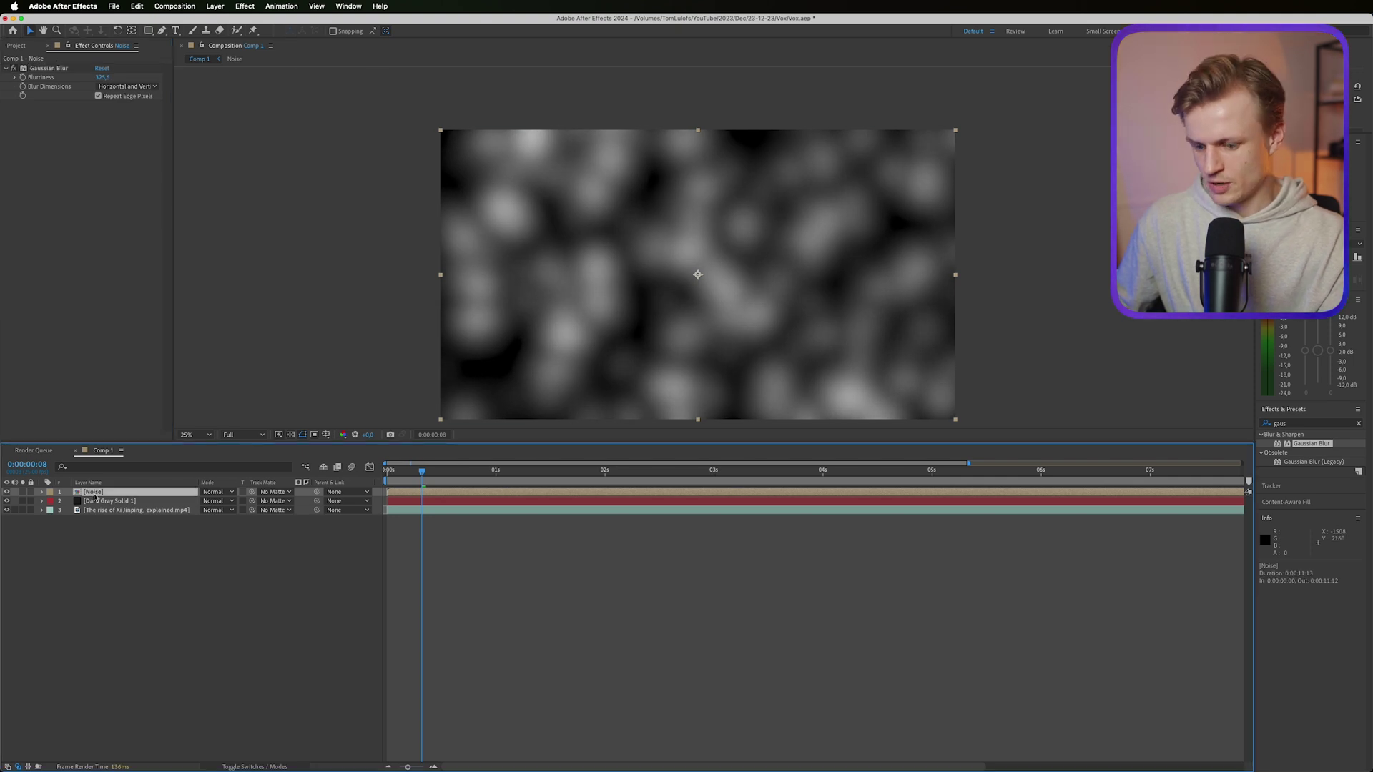
key(t)
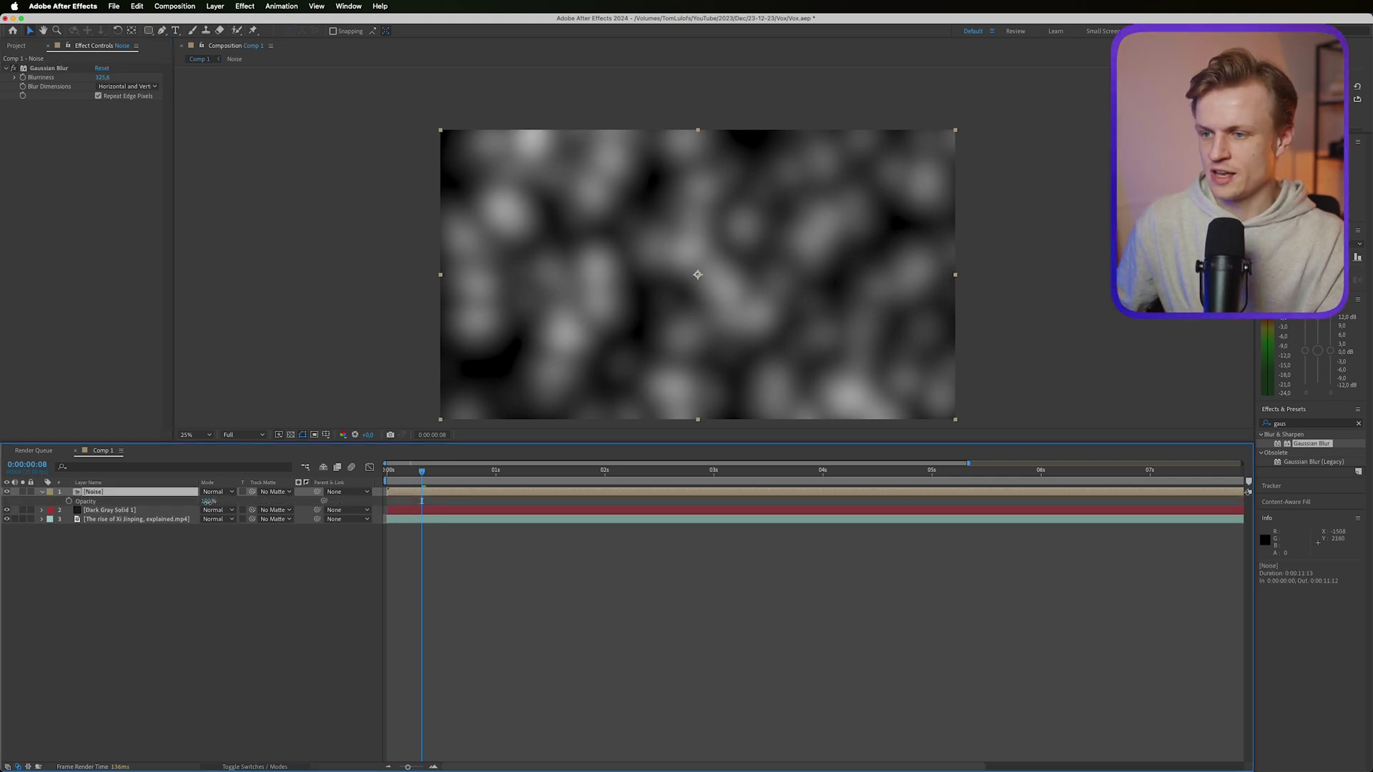
drag(207, 501, 67, 508)
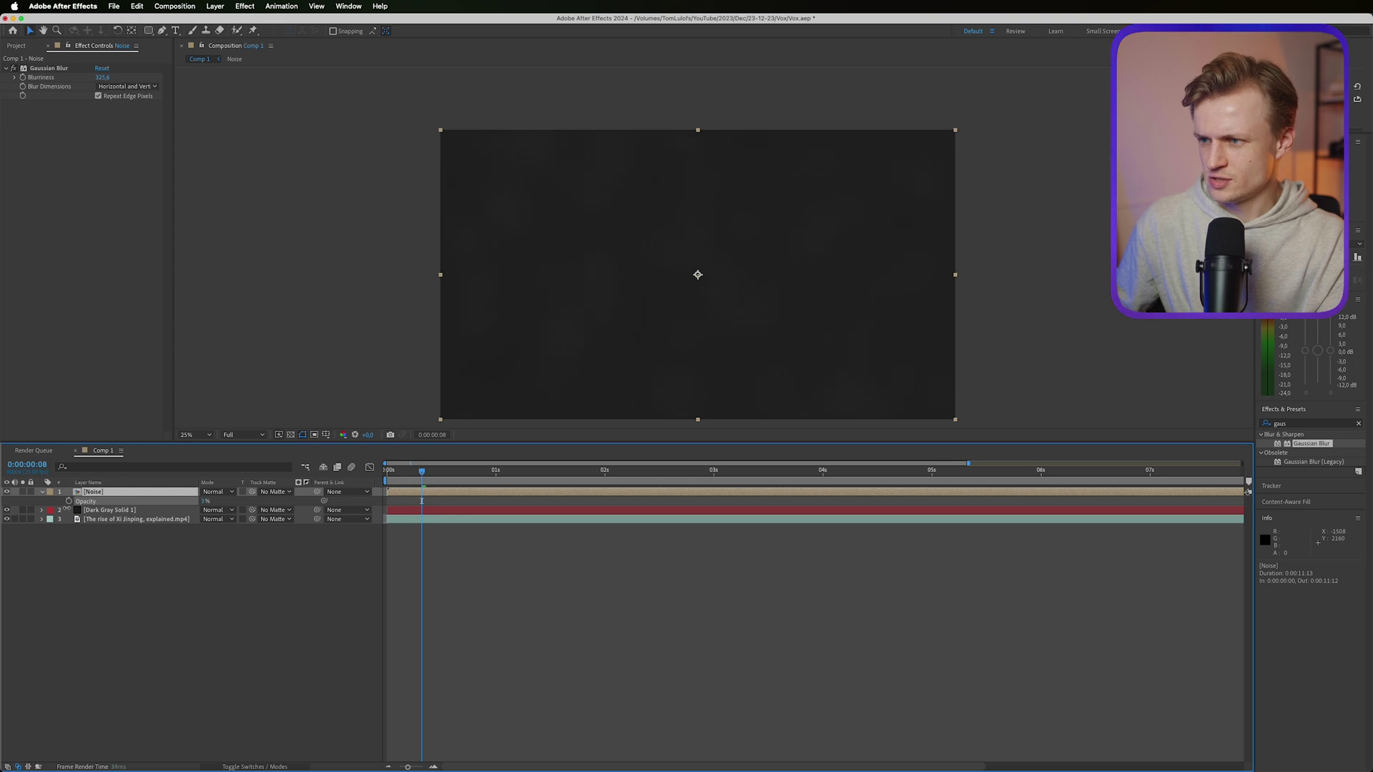
key(Return)
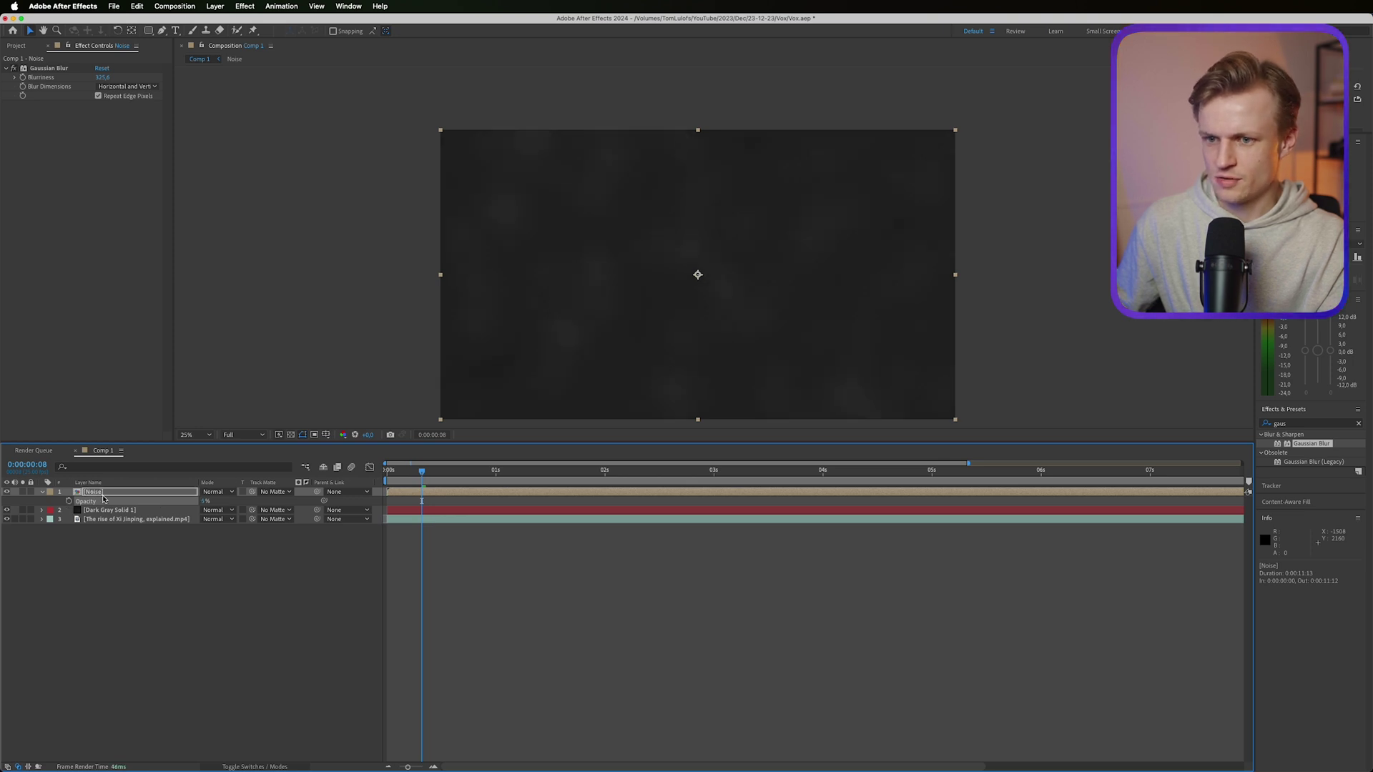
- Open the Noise composition and increase the Evolution of the solid's Fractal Noise effect
double_click(142, 492)
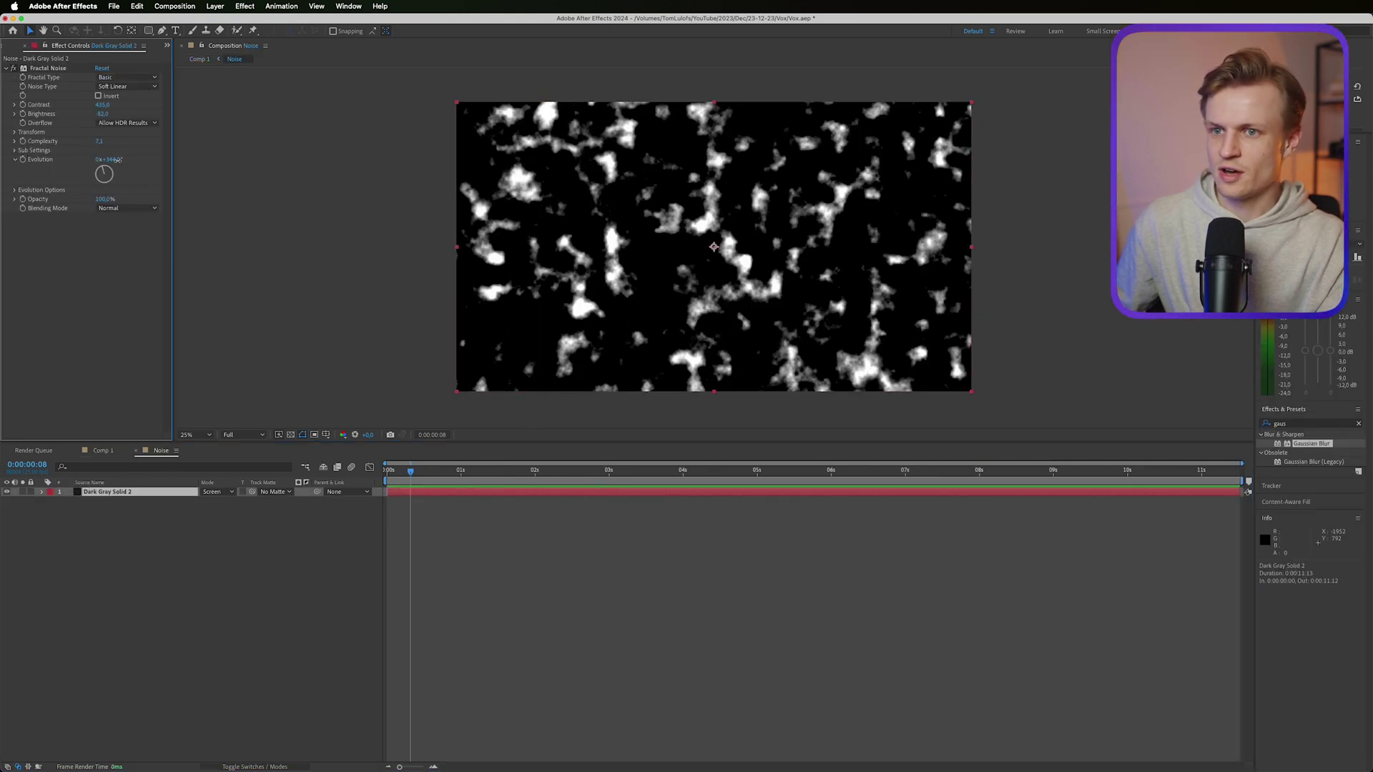
drag(111, 160, 455, 142)
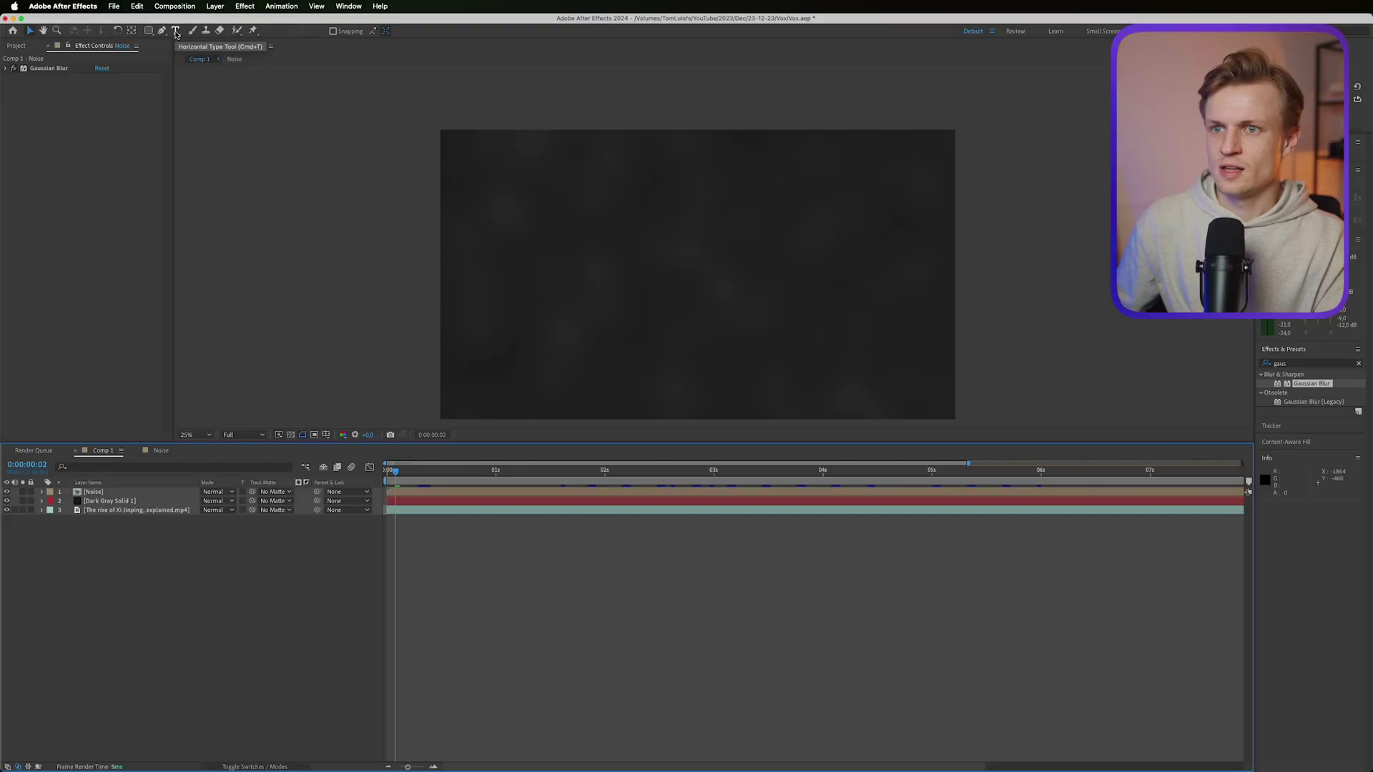
- Add a text layer reading "$15 trillion" in Comp 1 with the Horizontal Type tool
click(177, 31)
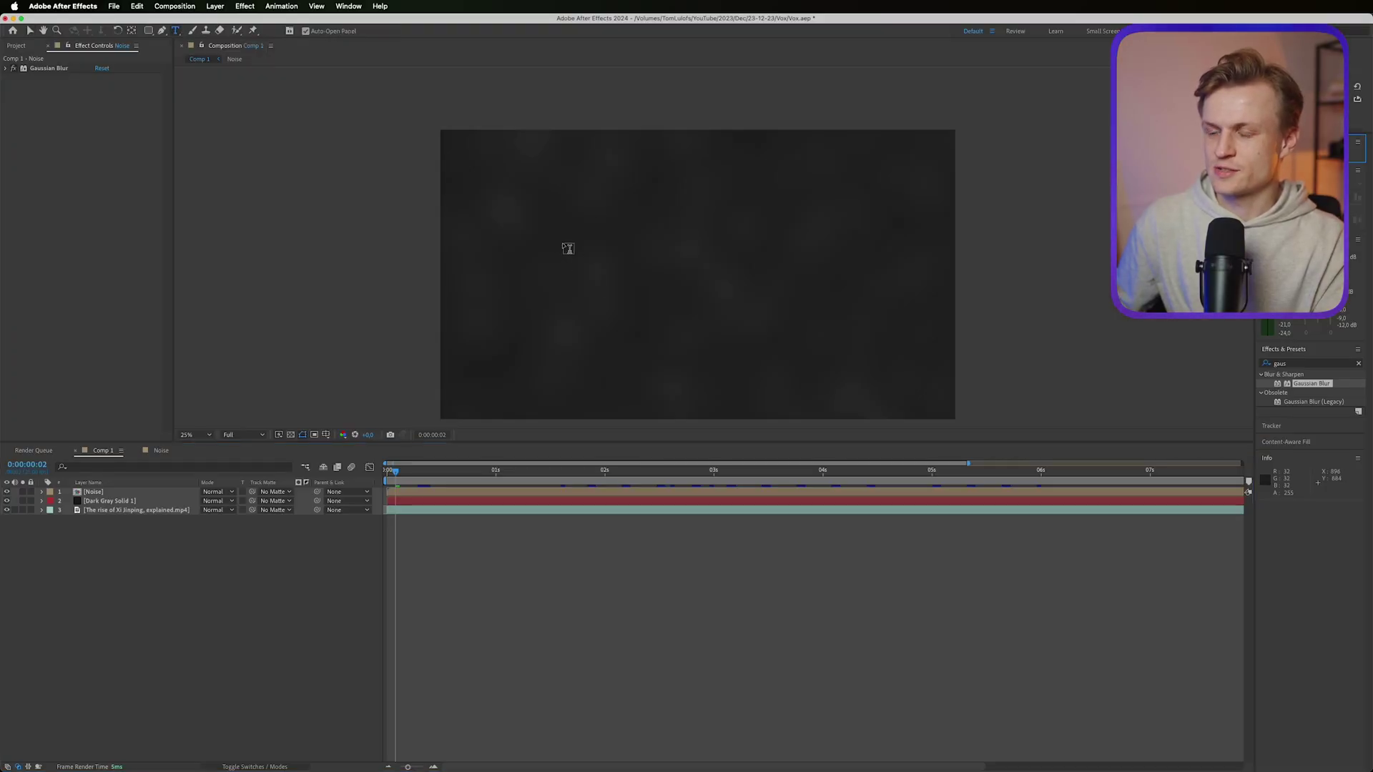
click(847, 213)
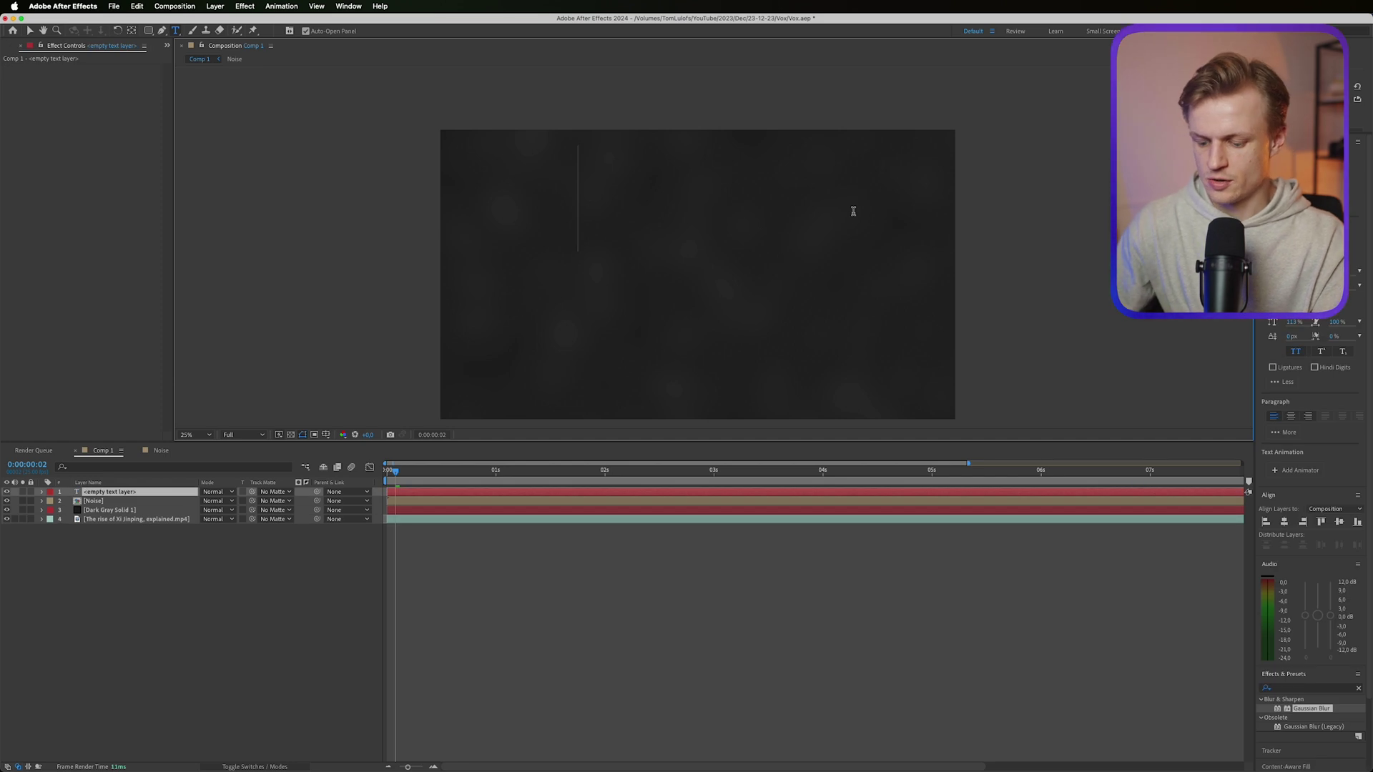
text($15 trillion)
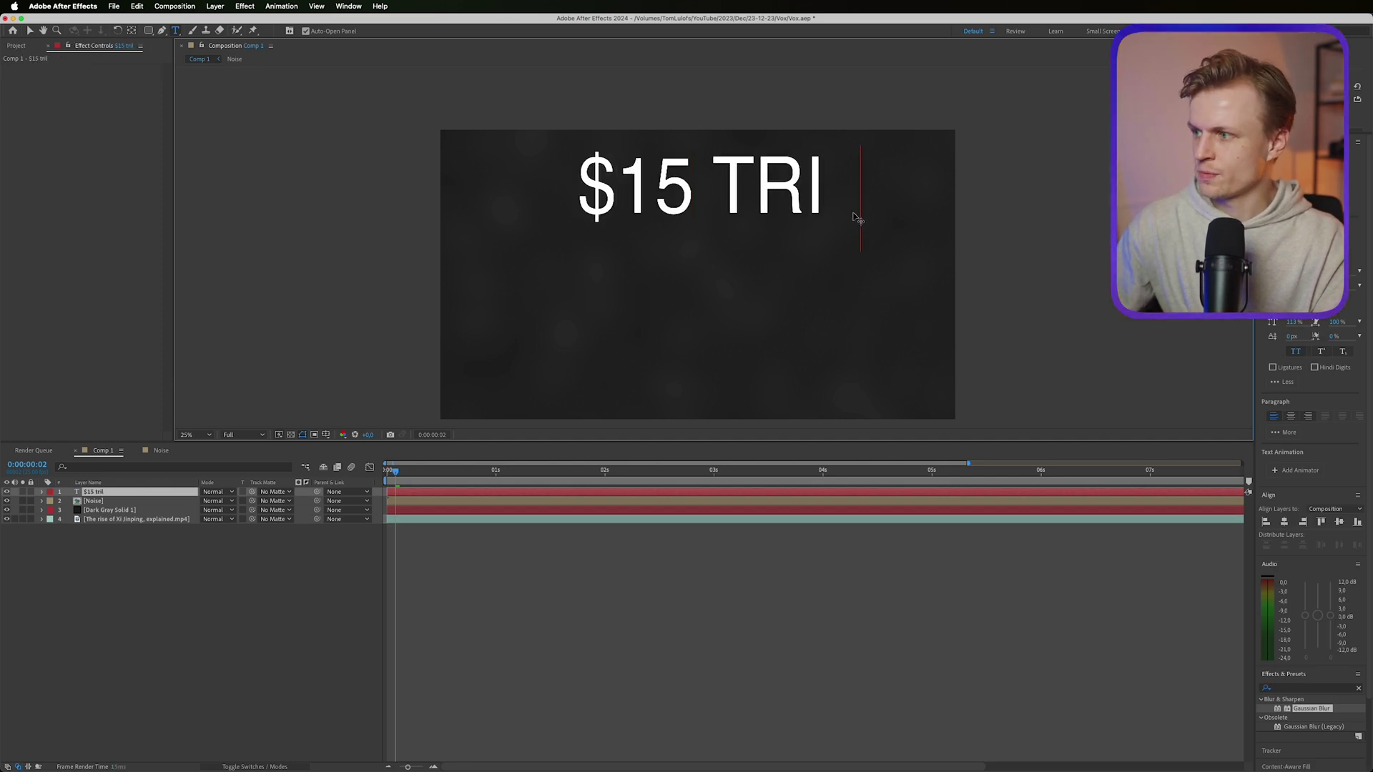
- Set the "$15 trillion" text in Work Sans, right-align it and shrink it to a small axis label
key(ctrl+a)
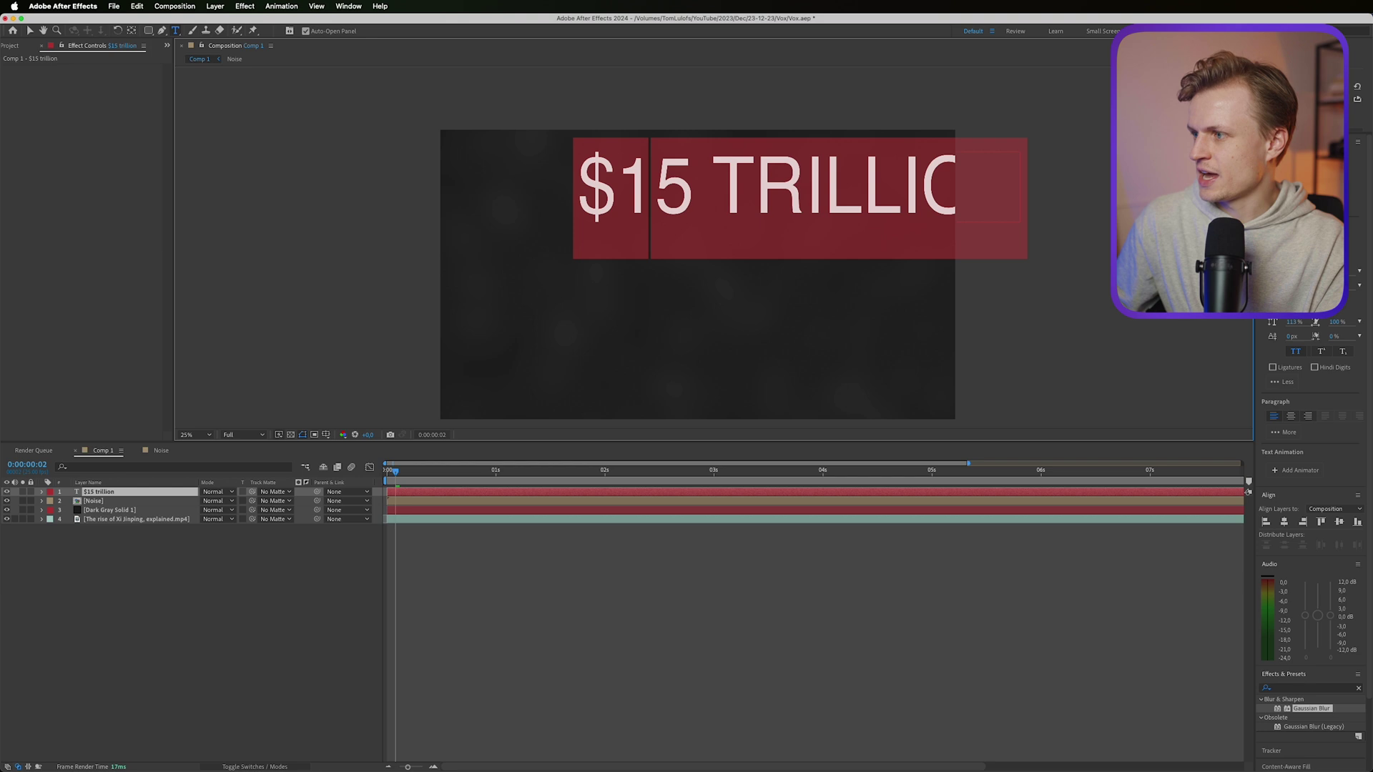
click(1330, 137)
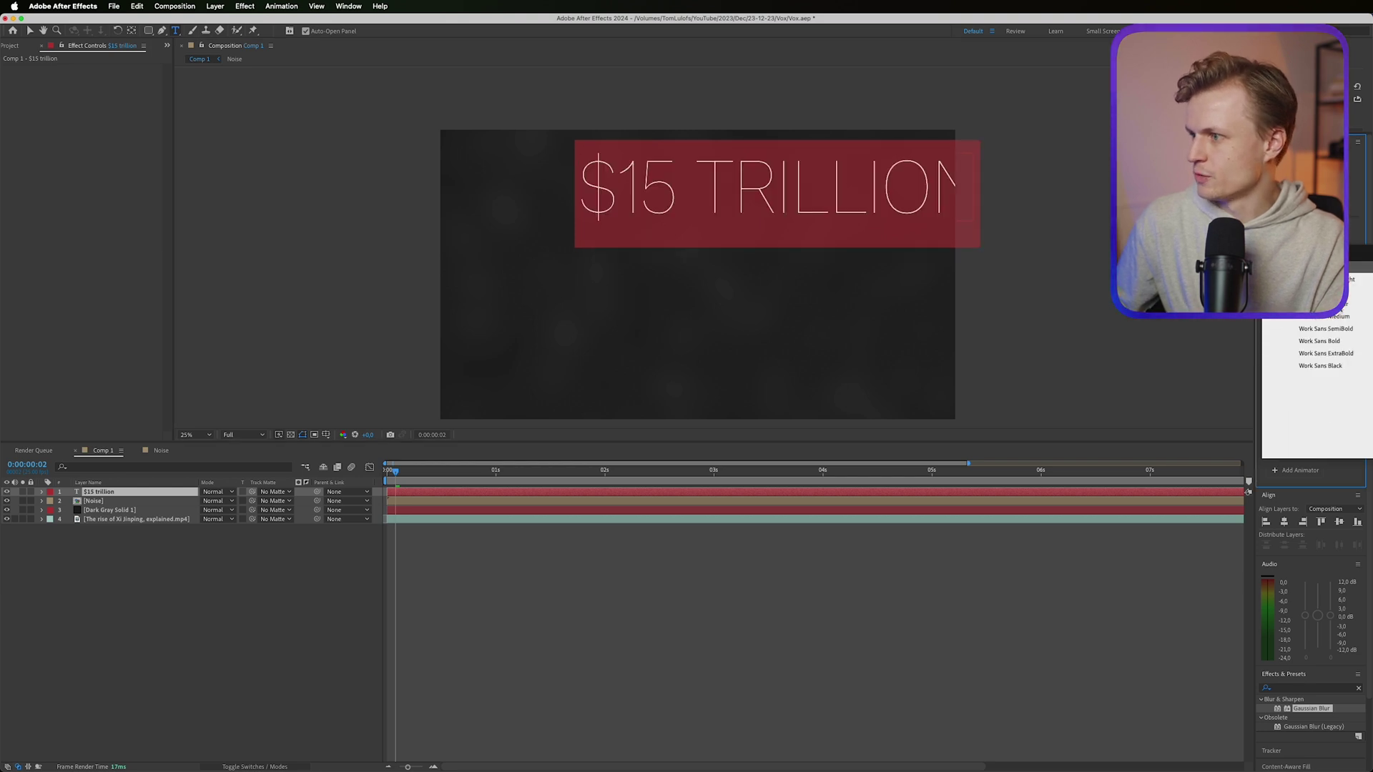
click(1341, 321)
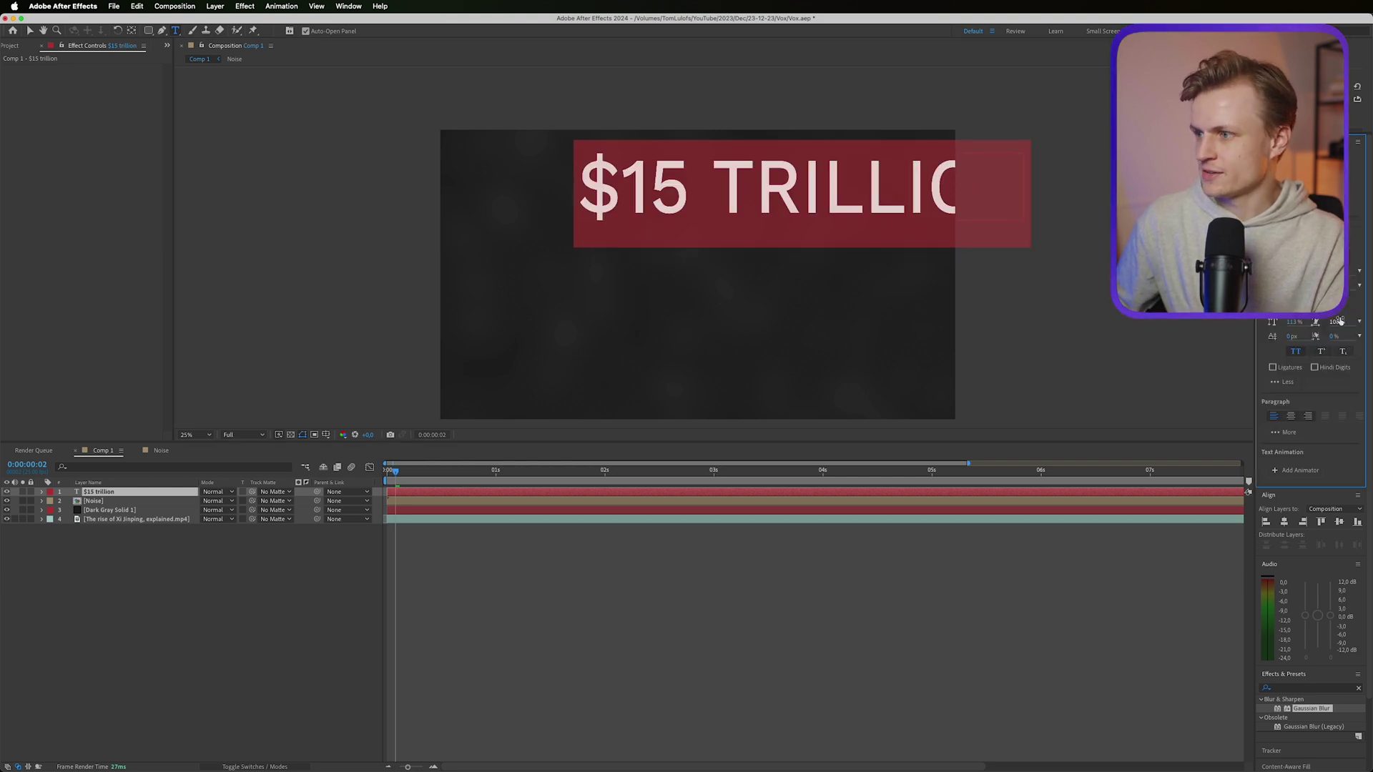
click(1309, 417)
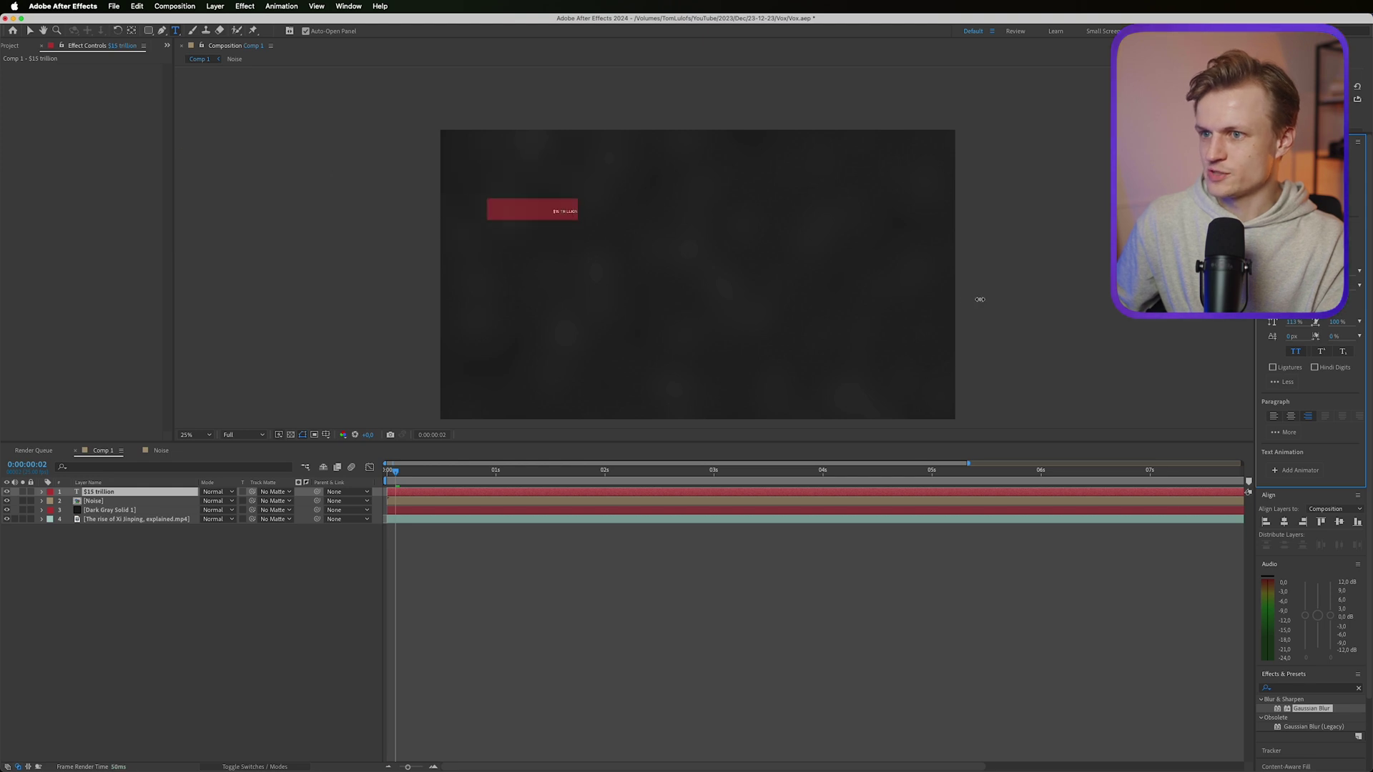
- Add the values 10, 5 and 0 on separate lines below "$15 trillion" in the same text layer
click(607, 204)
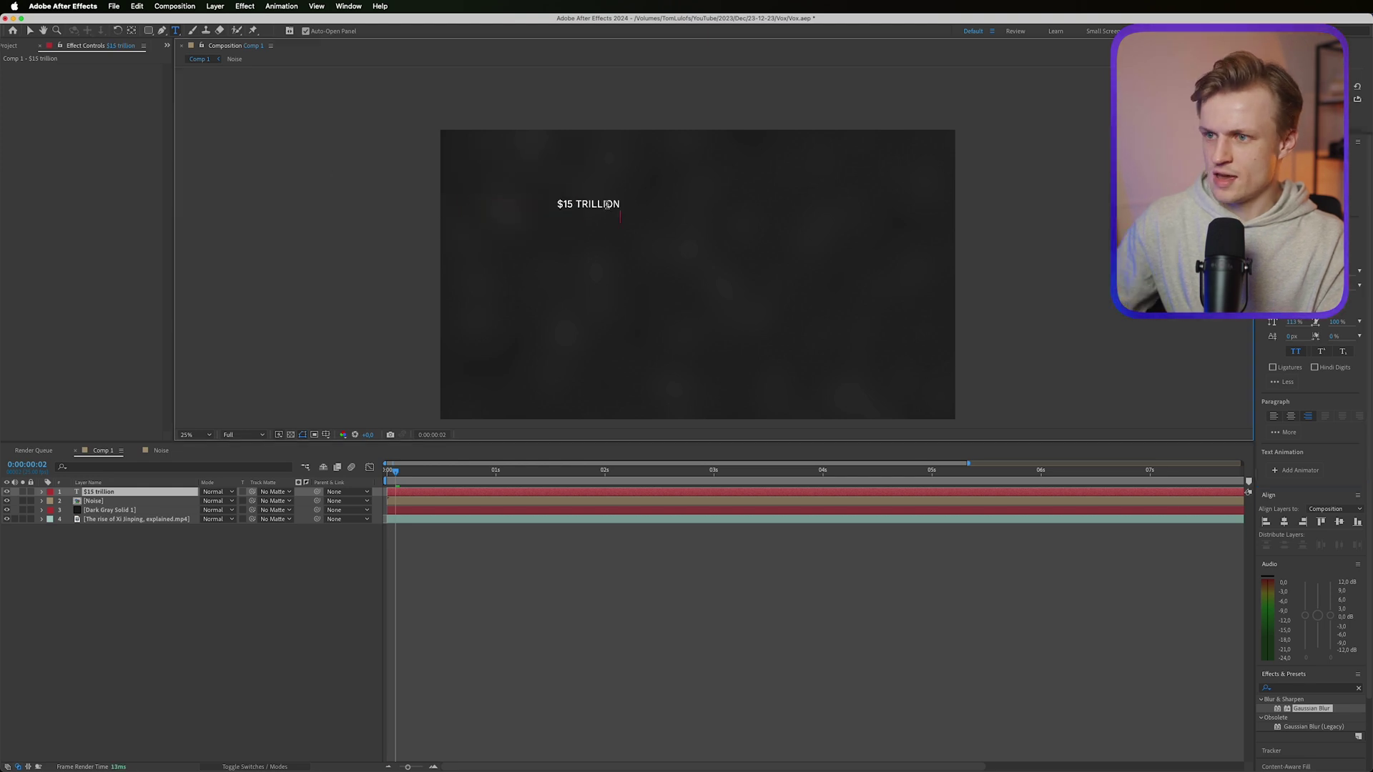
text(10)
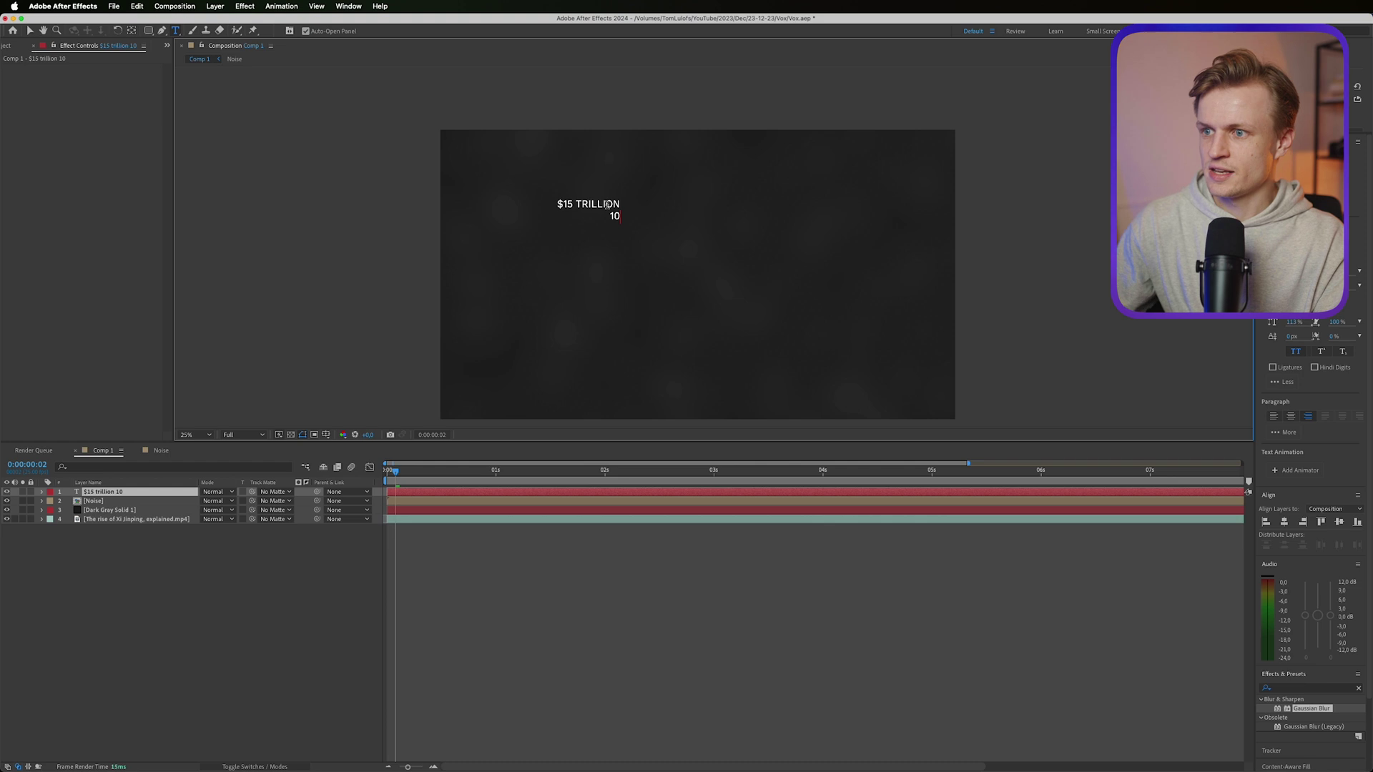
key(Return)
text(5)
key(Return)
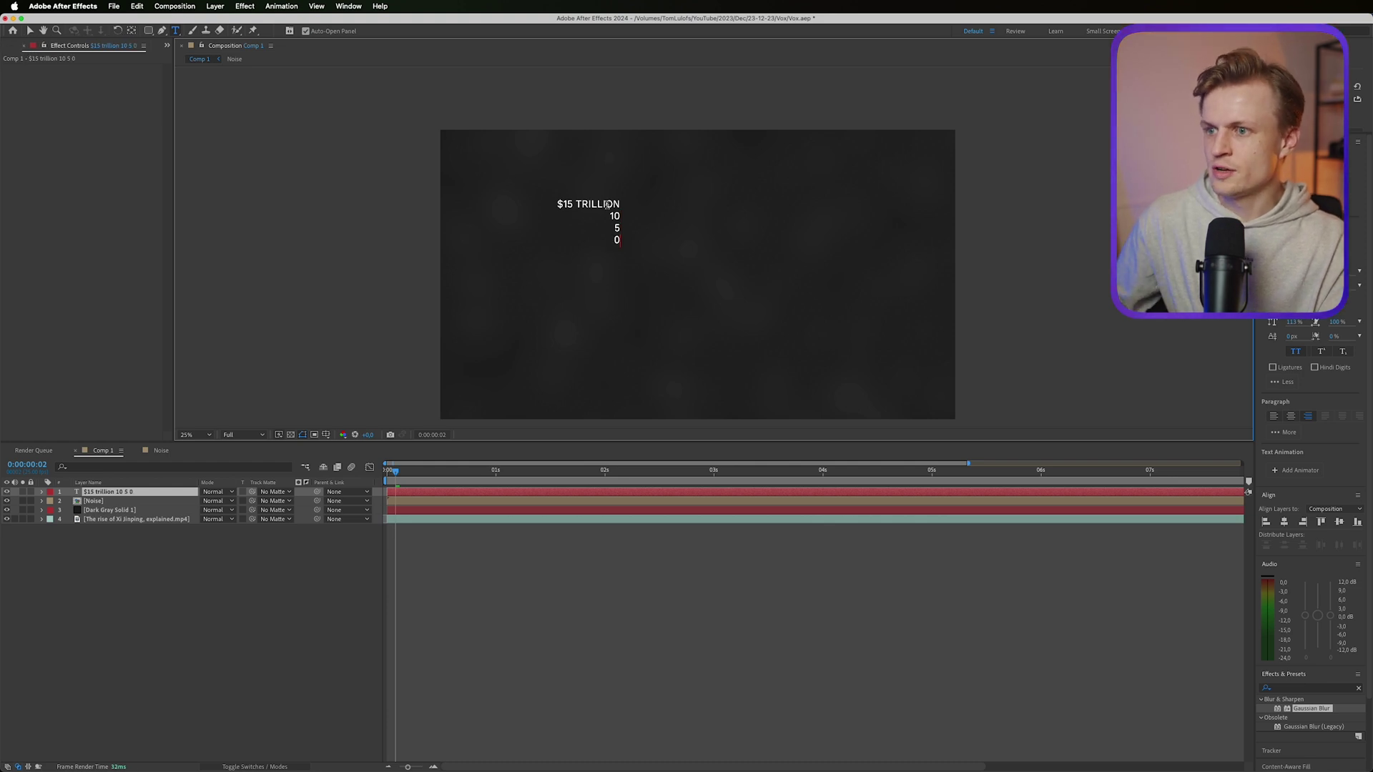
- Increase the line spacing of the axis values to spread them down the frame, and shift the text block further left
key(super+a)
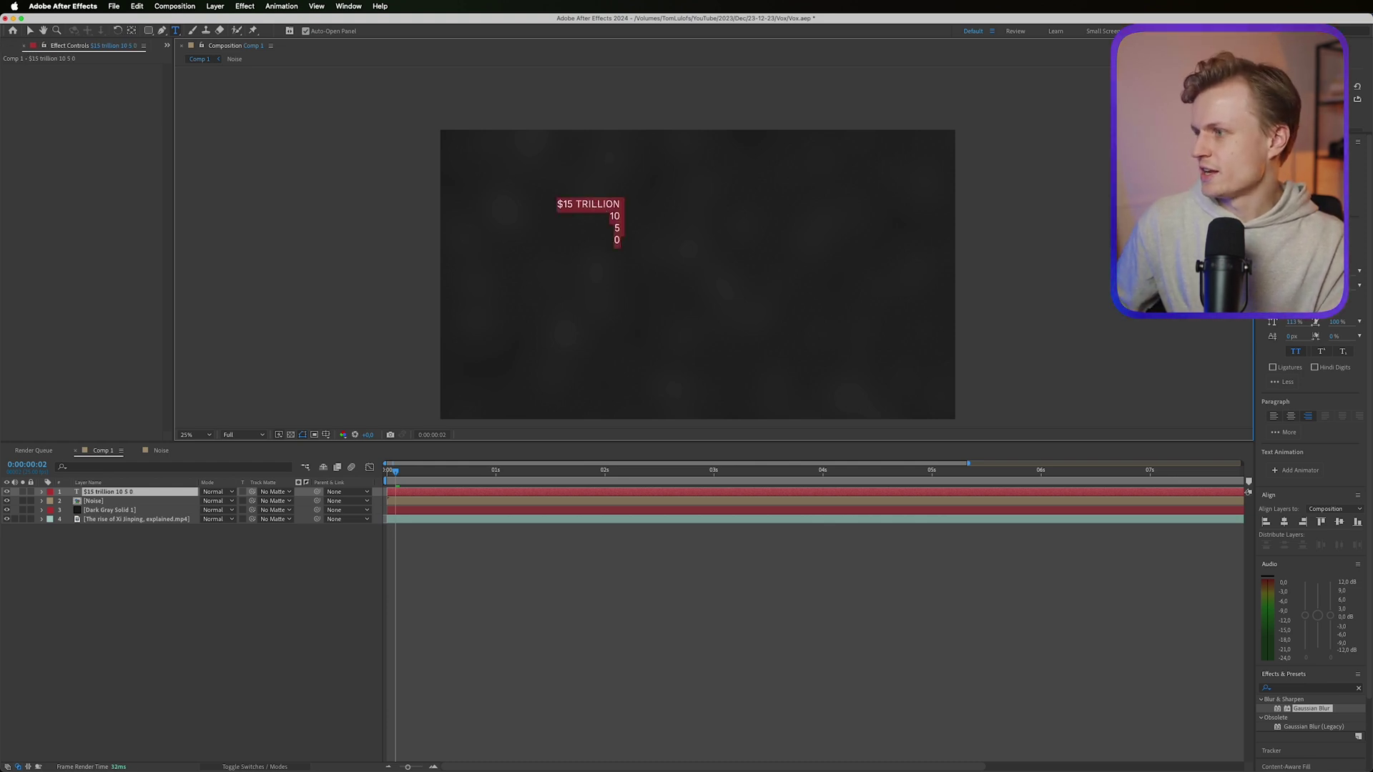
mouse_move(1336, 293)
mouse_down()
mouse_move(1355, 294)
mouse_move(1339, 294)
mouse_up()
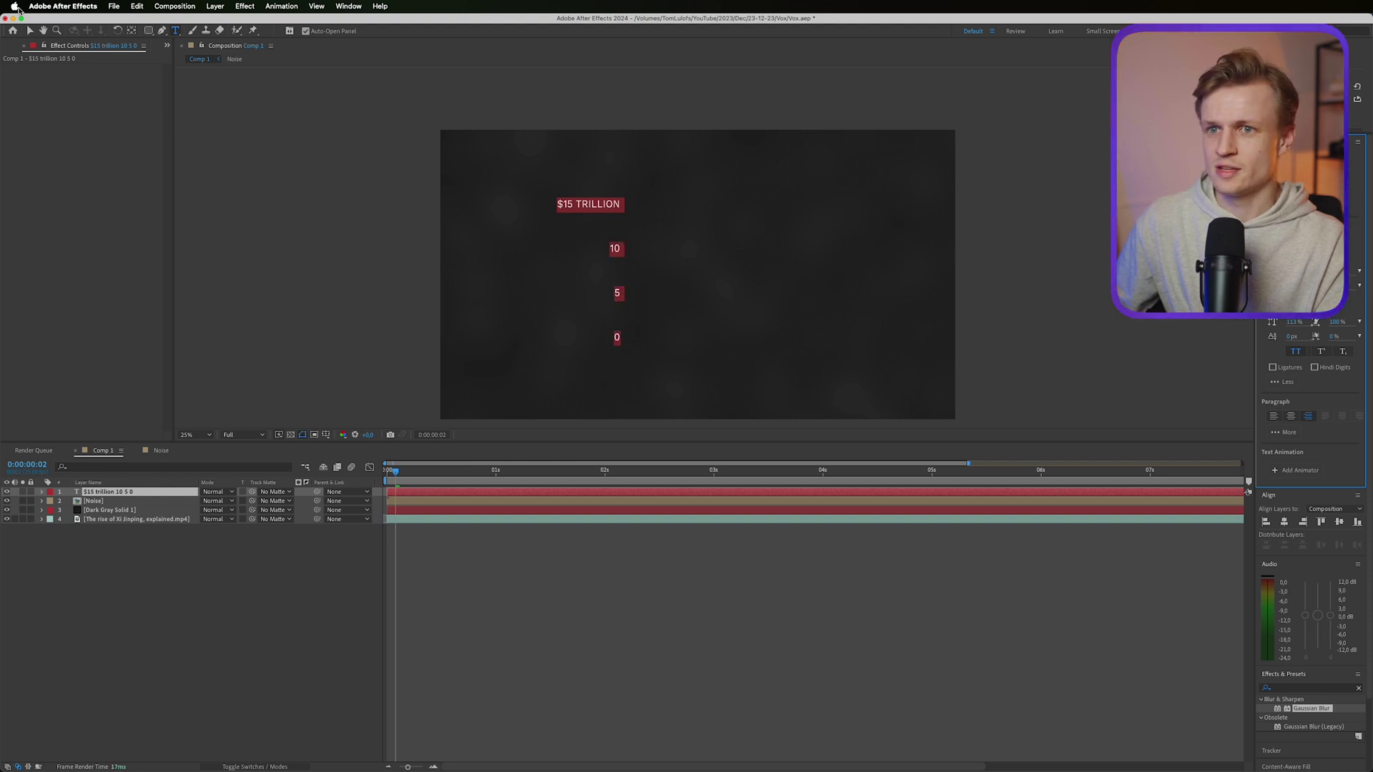
click(30, 32)
drag(619, 207, 571, 206)
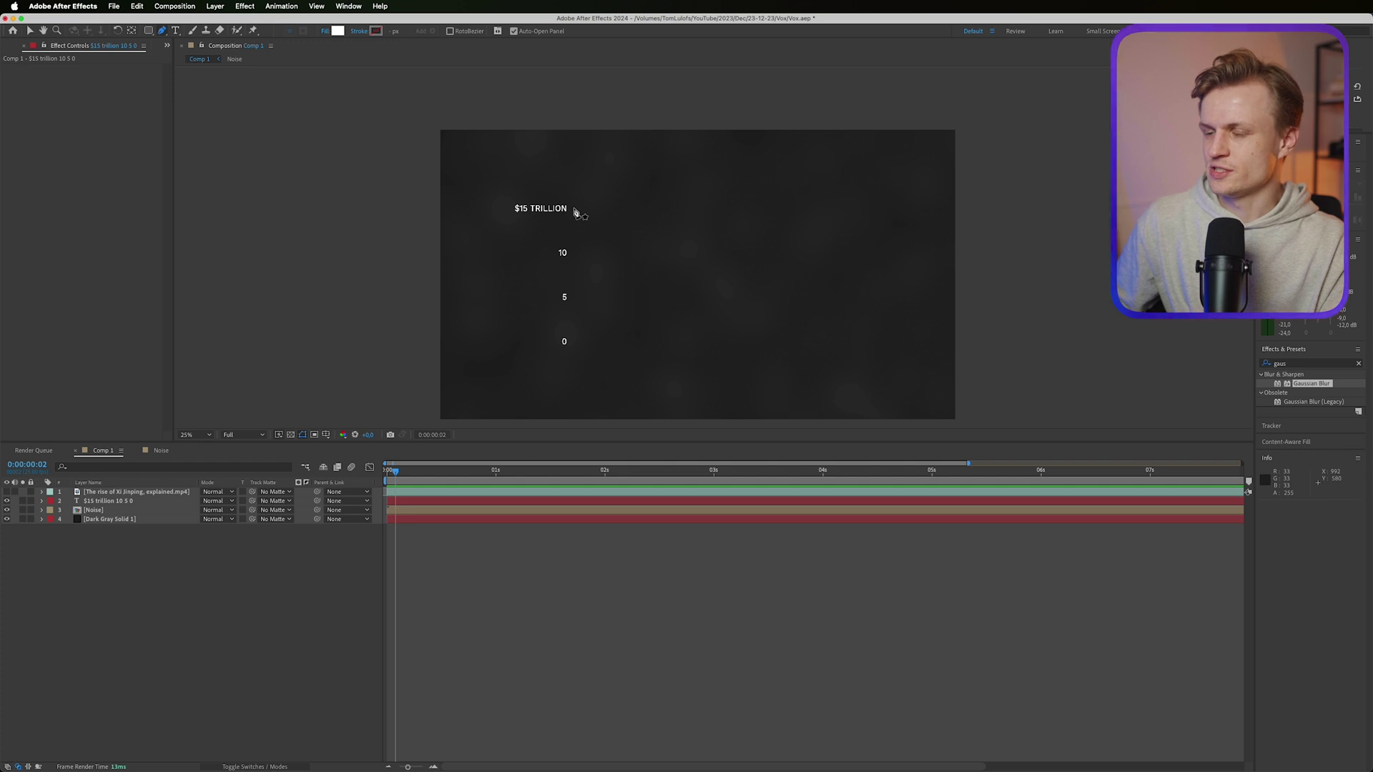
- Draw a horizontal line from the $15 TRILLION label across the frame with the Pen tool and give it a solid white stroke
click(575, 209)
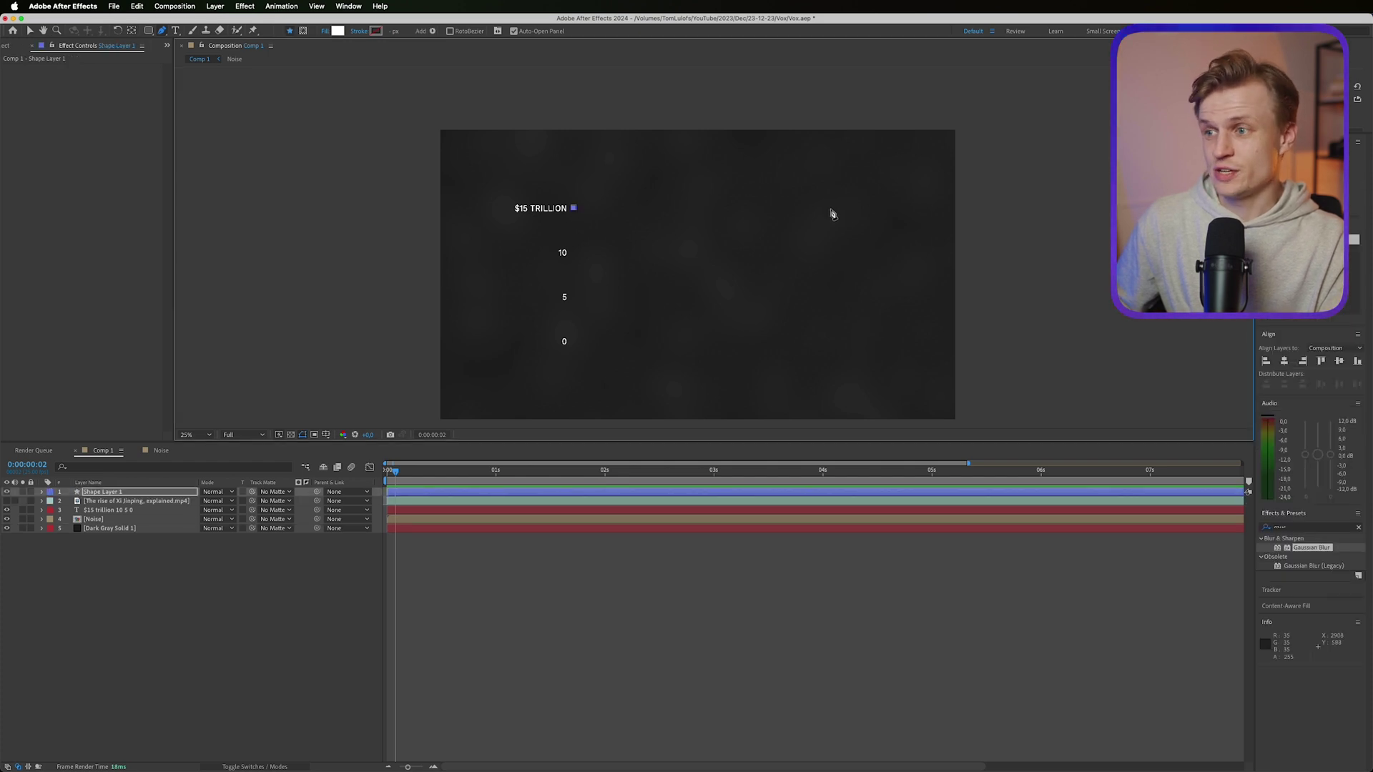
click(830, 208)
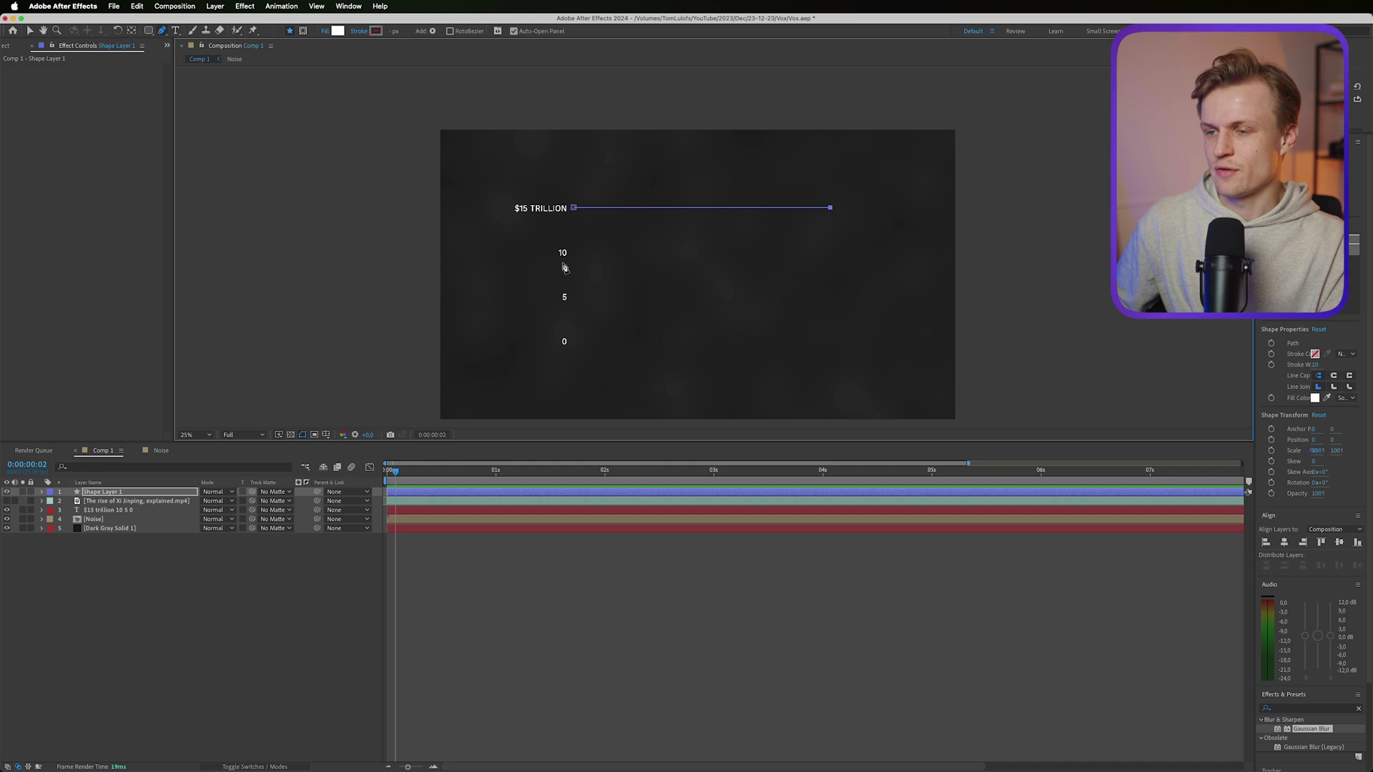
click(375, 32)
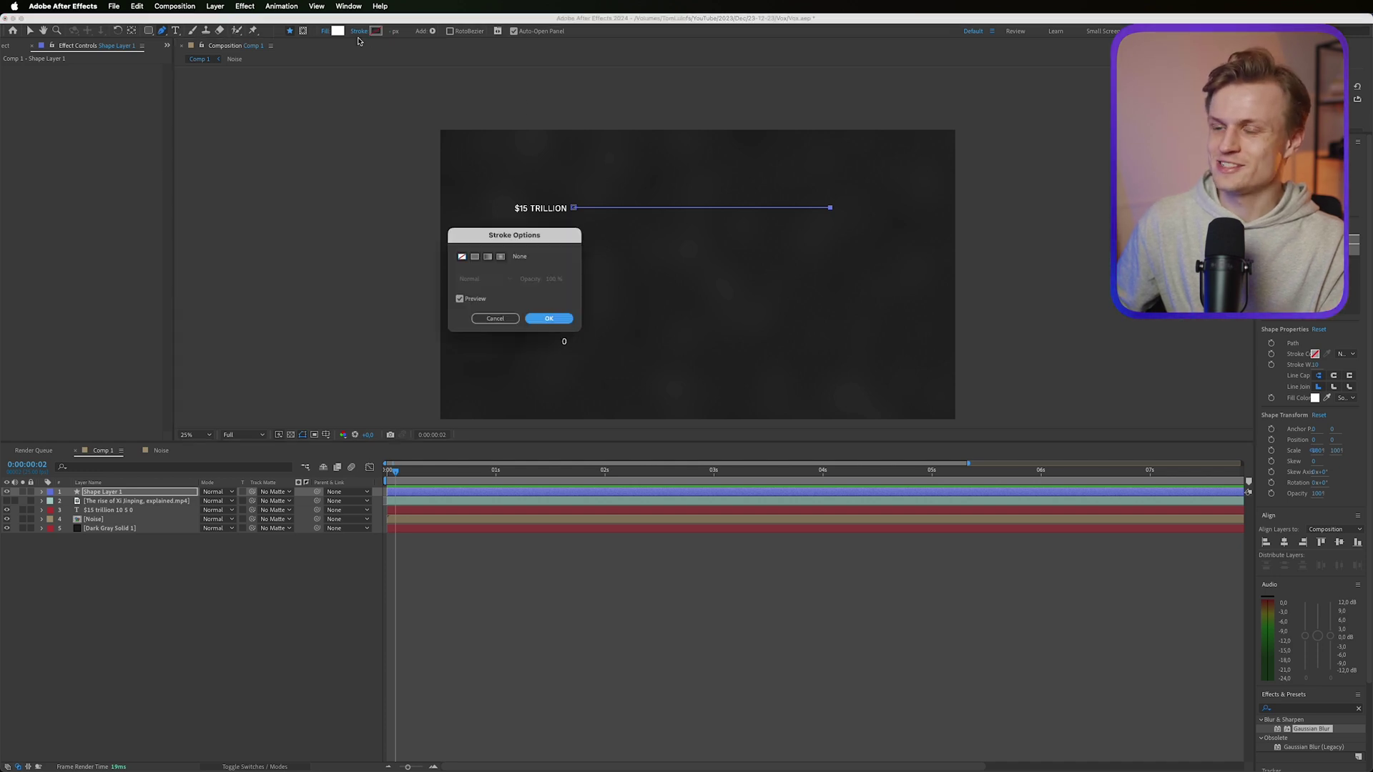
click(475, 257)
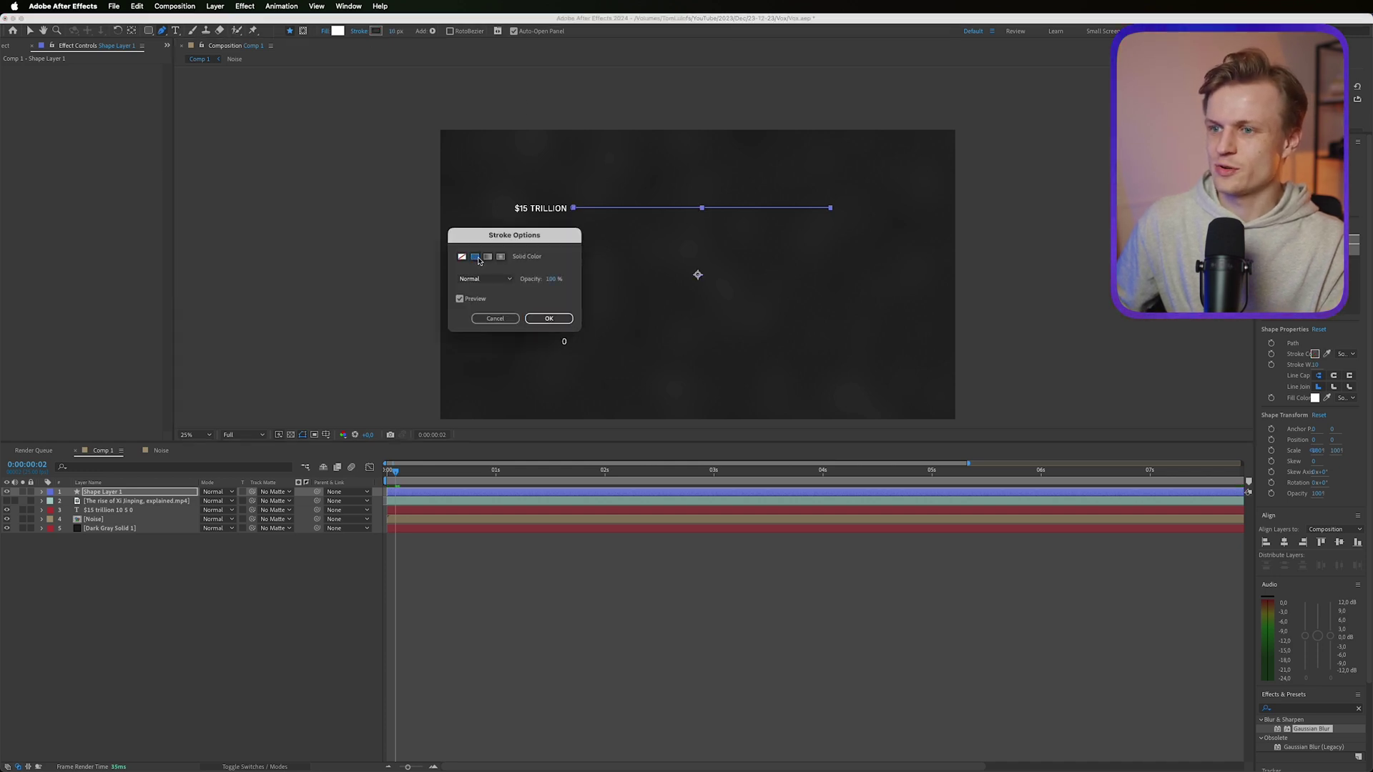
click(543, 316)
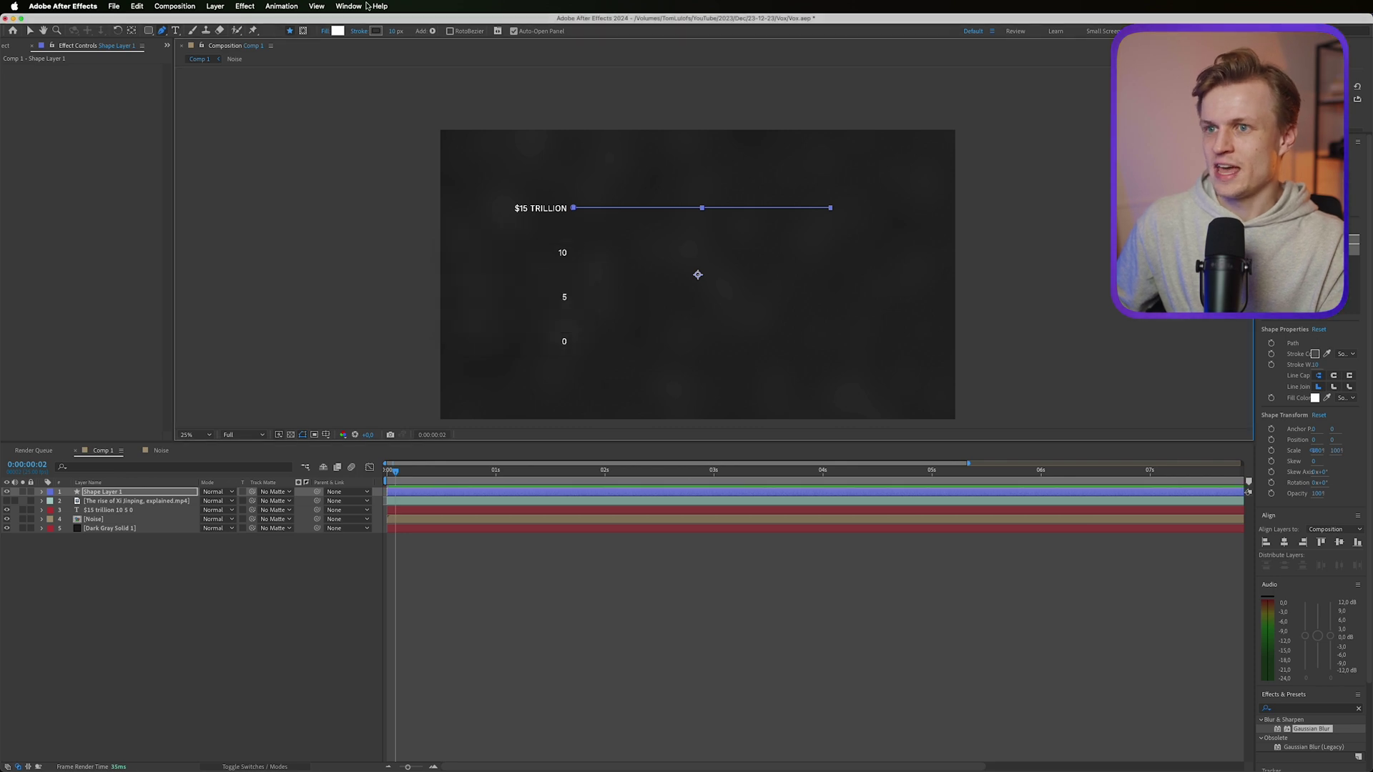
click(376, 31)
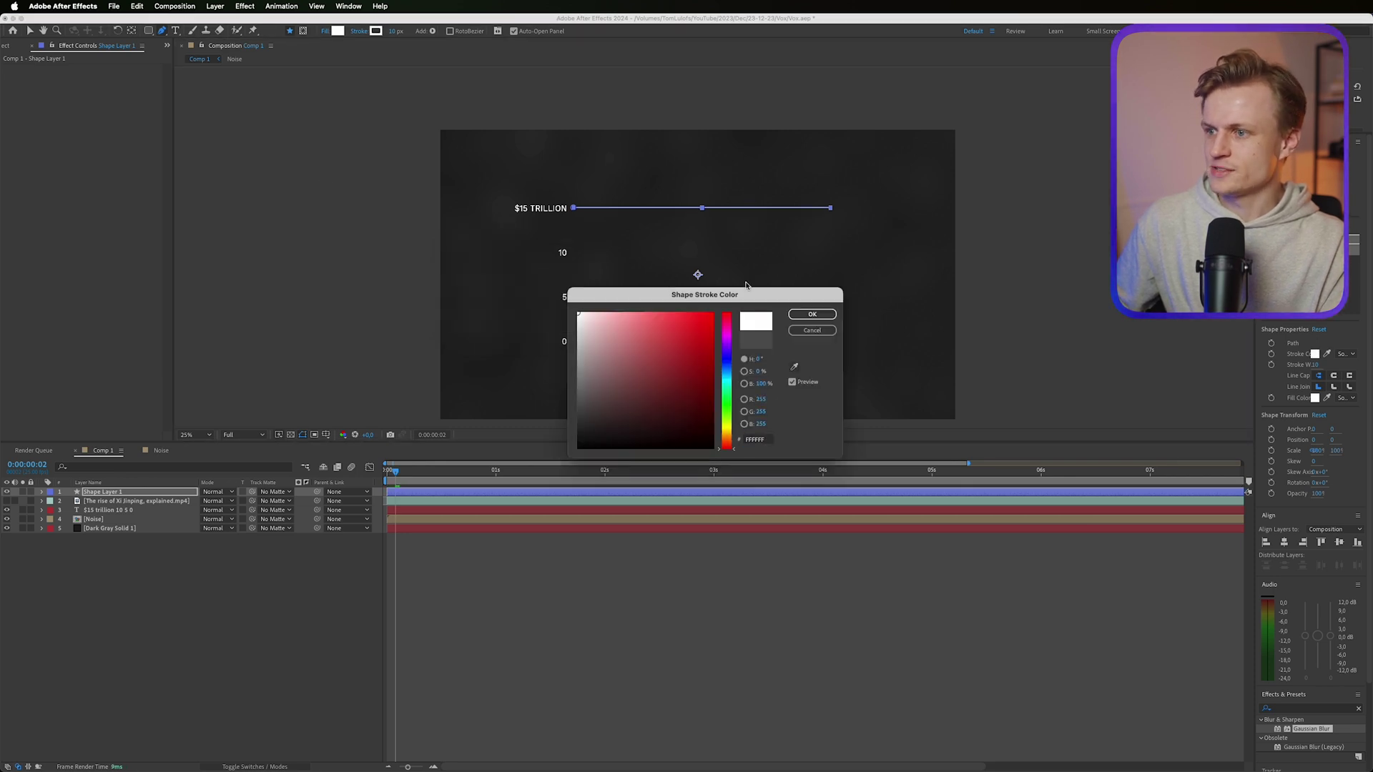
click(811, 314)
- Set the horizontal line's stroke width to 5 px
drag(396, 31, 391, 31)
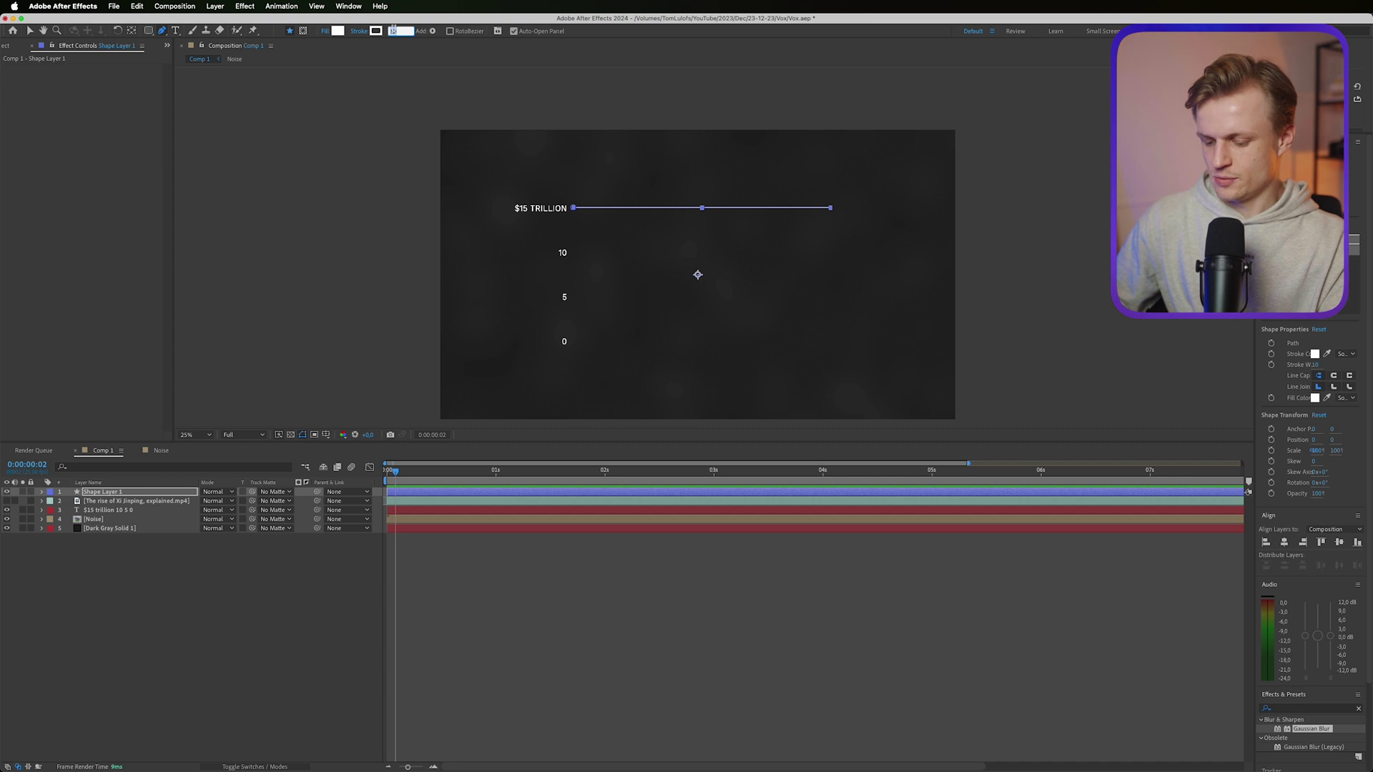
key(F2)
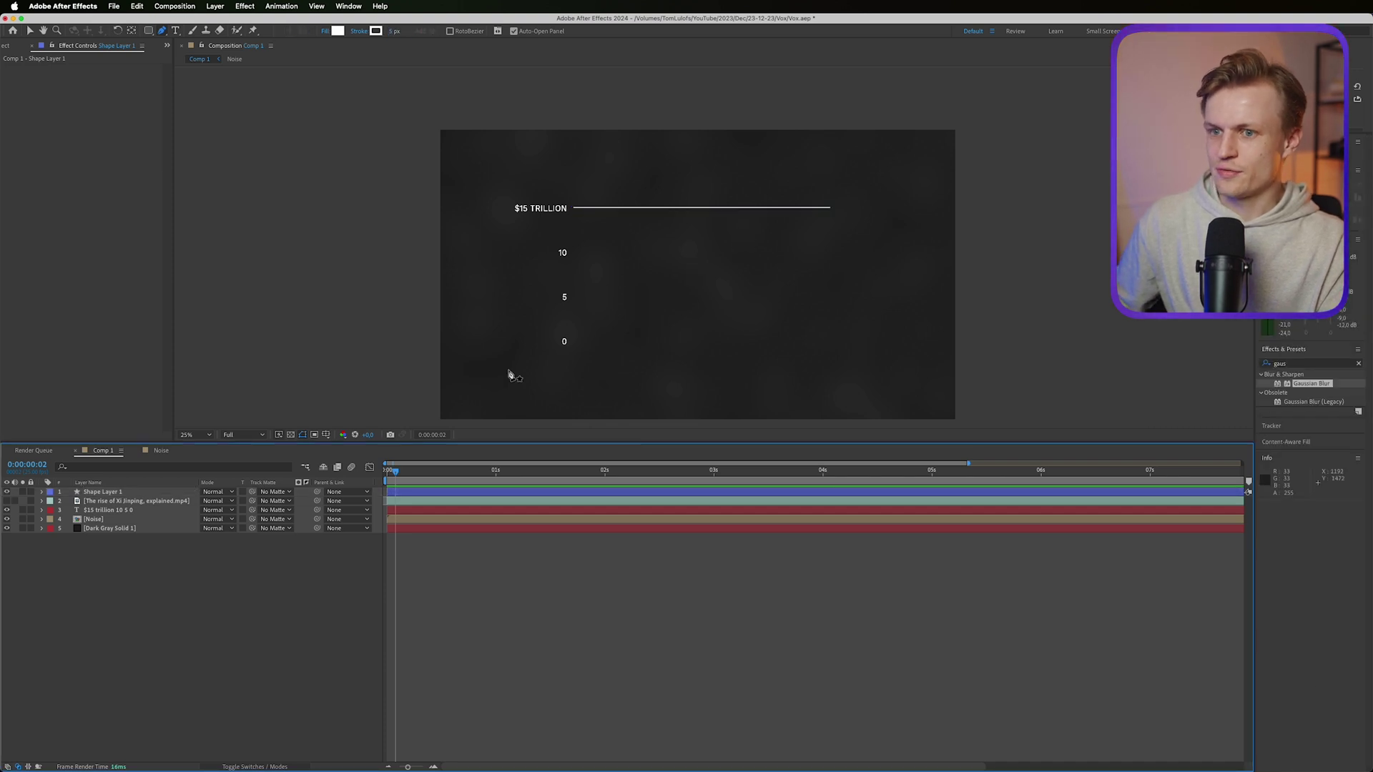
click(147, 494)
click(392, 31)
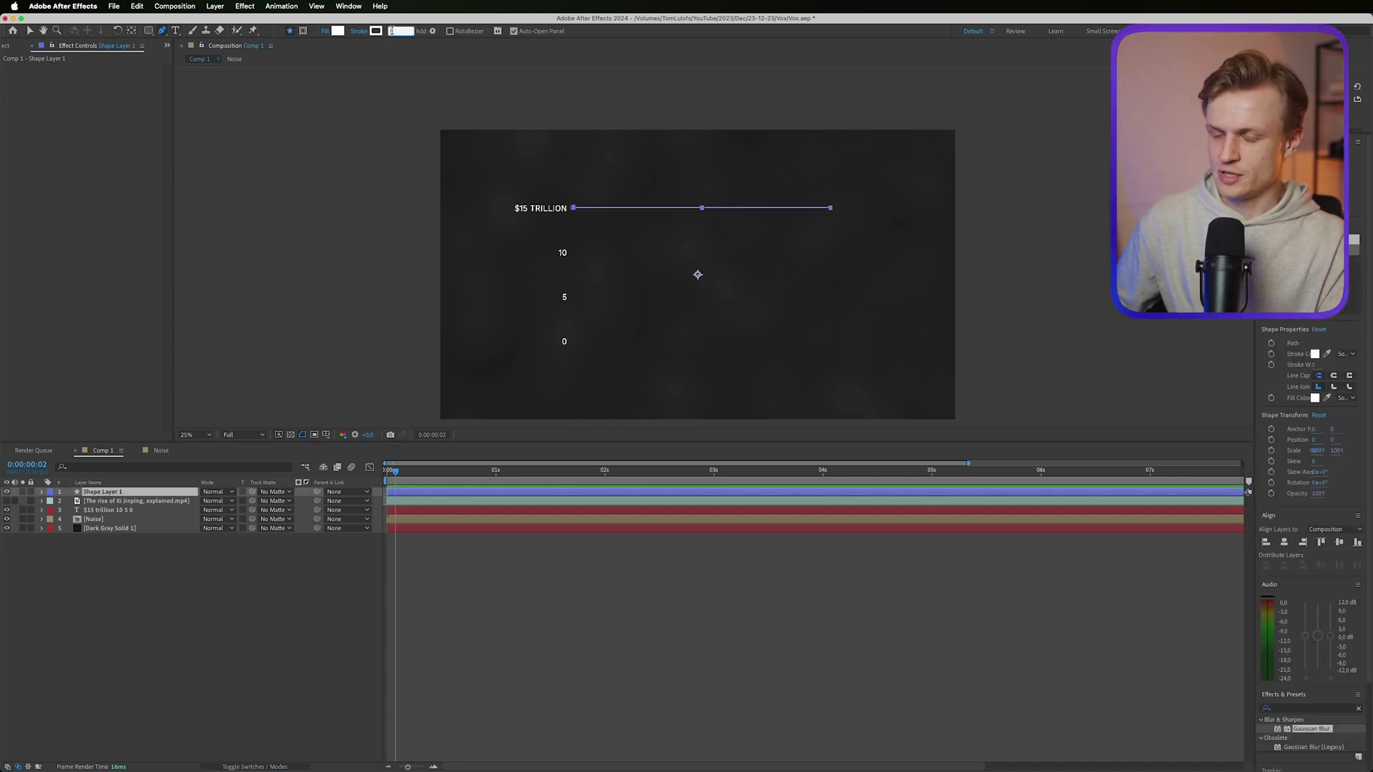
text(2)
key(Return)
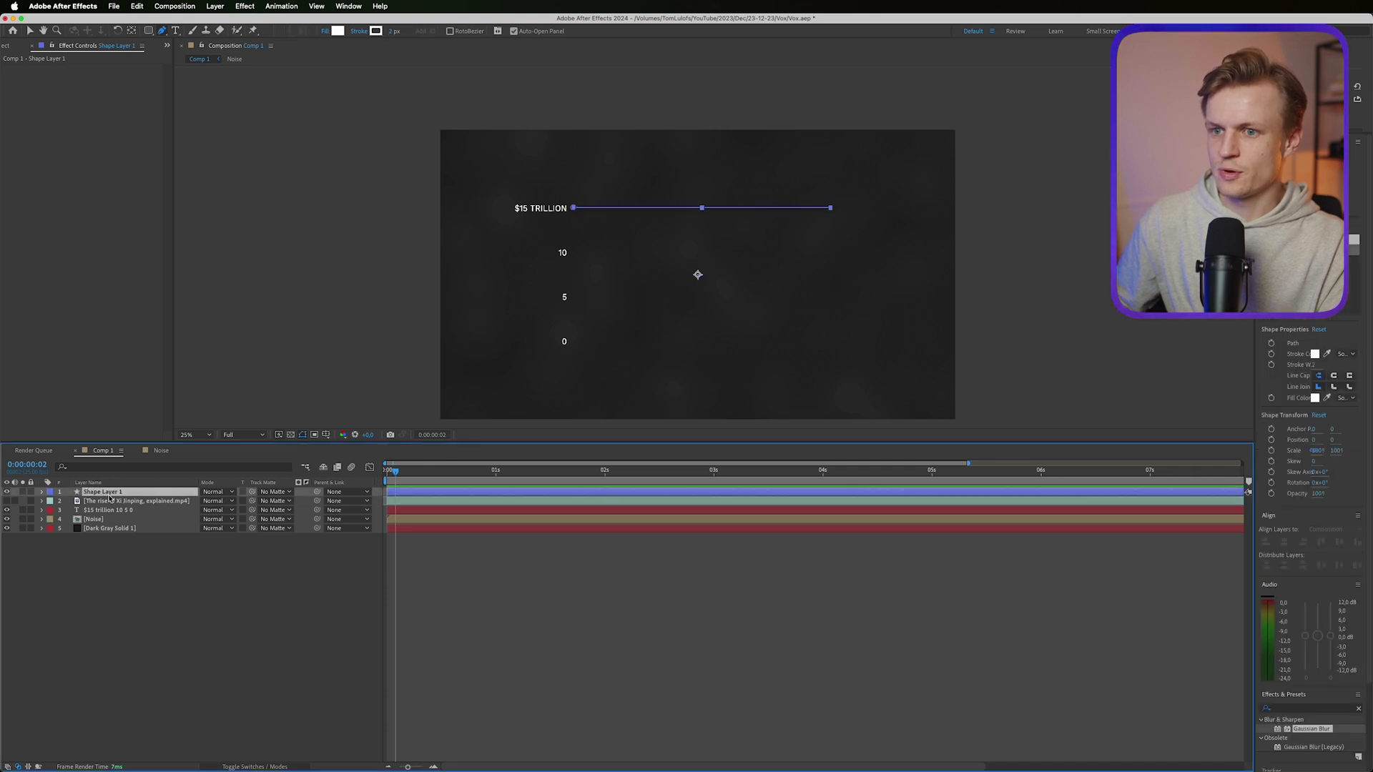
click(394, 31)
text(5)
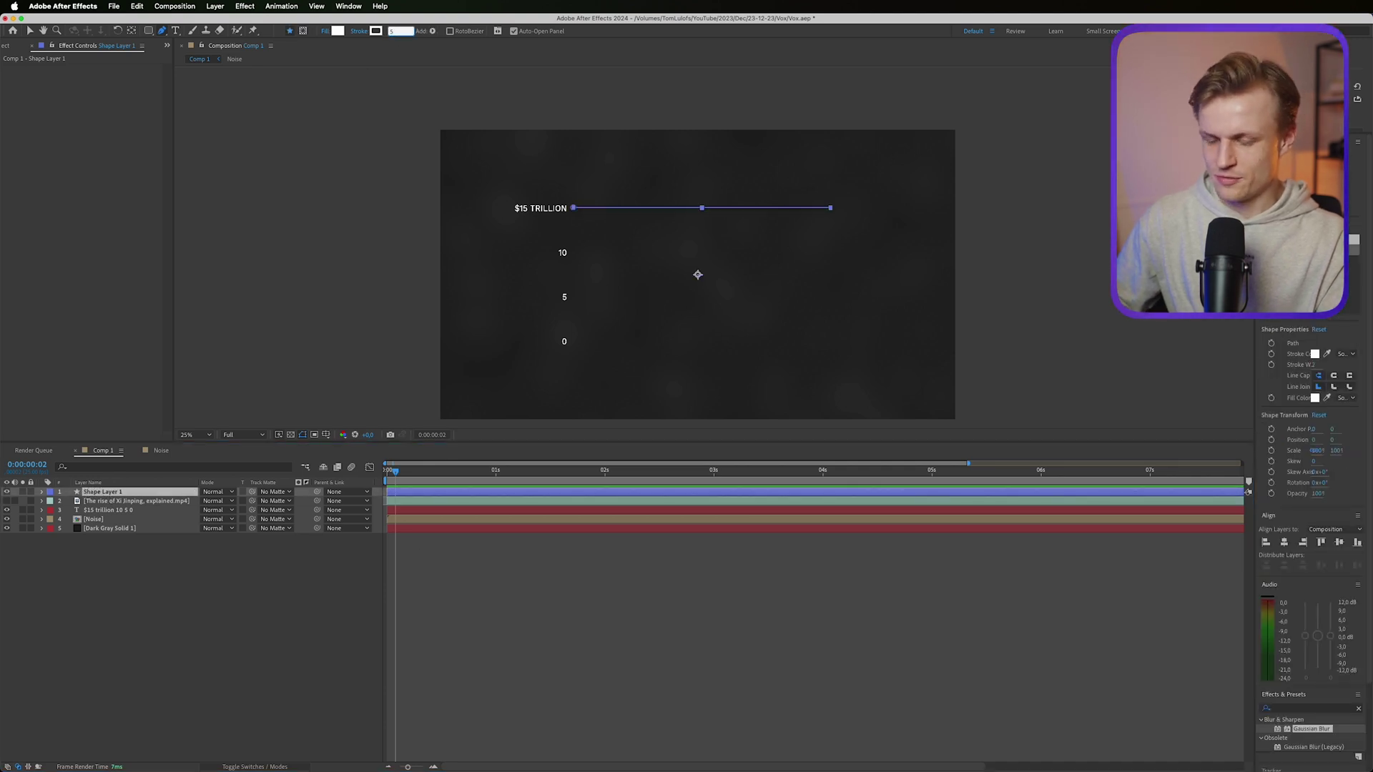
key(Return)
- Lower the line layer's opacity and move the line slightly further away from the $15 TRILLION label
key(t)
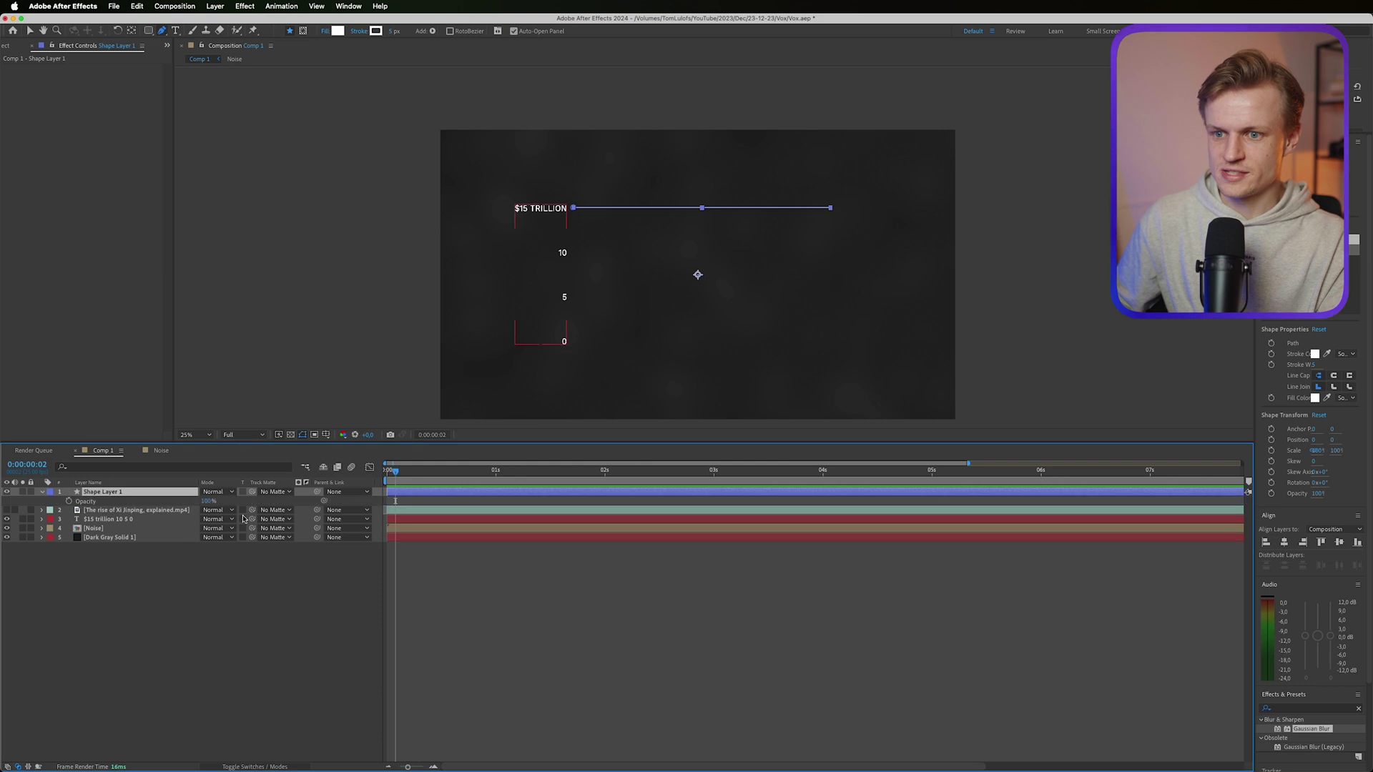
key(v)
scroll(775, 205, up, 2)
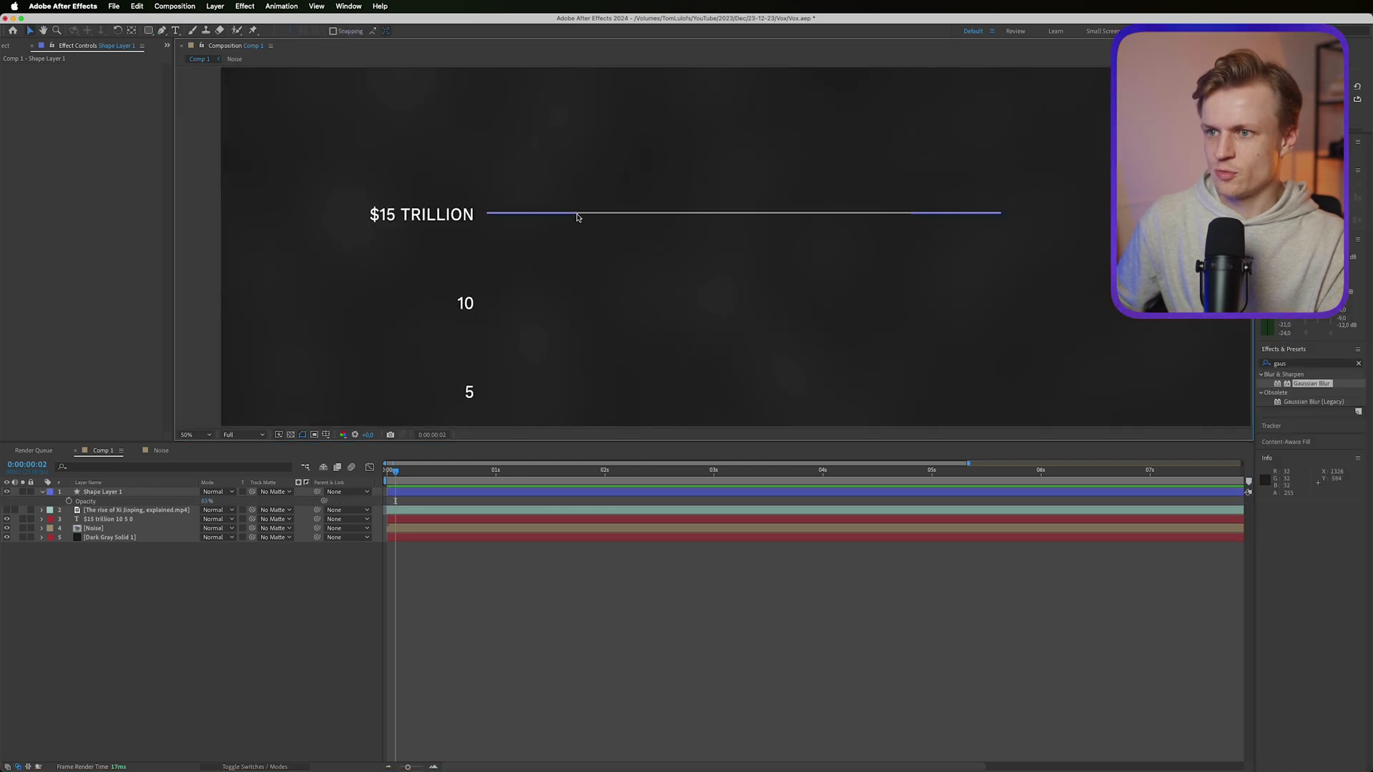
click(577, 218)
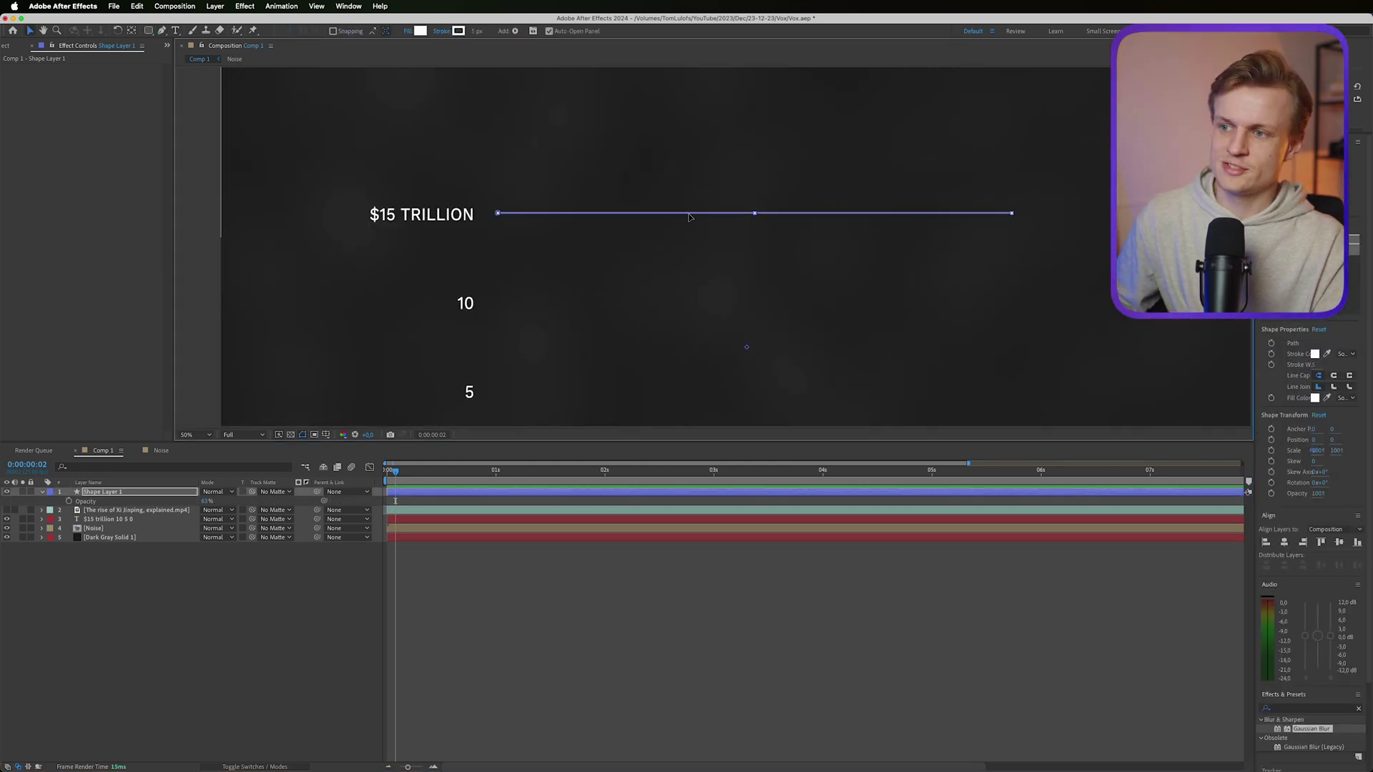
- Duplicate the line within the shape layer and align the copies with the 10, 5 and 0 labels
click(663, 213)
key(super+d)
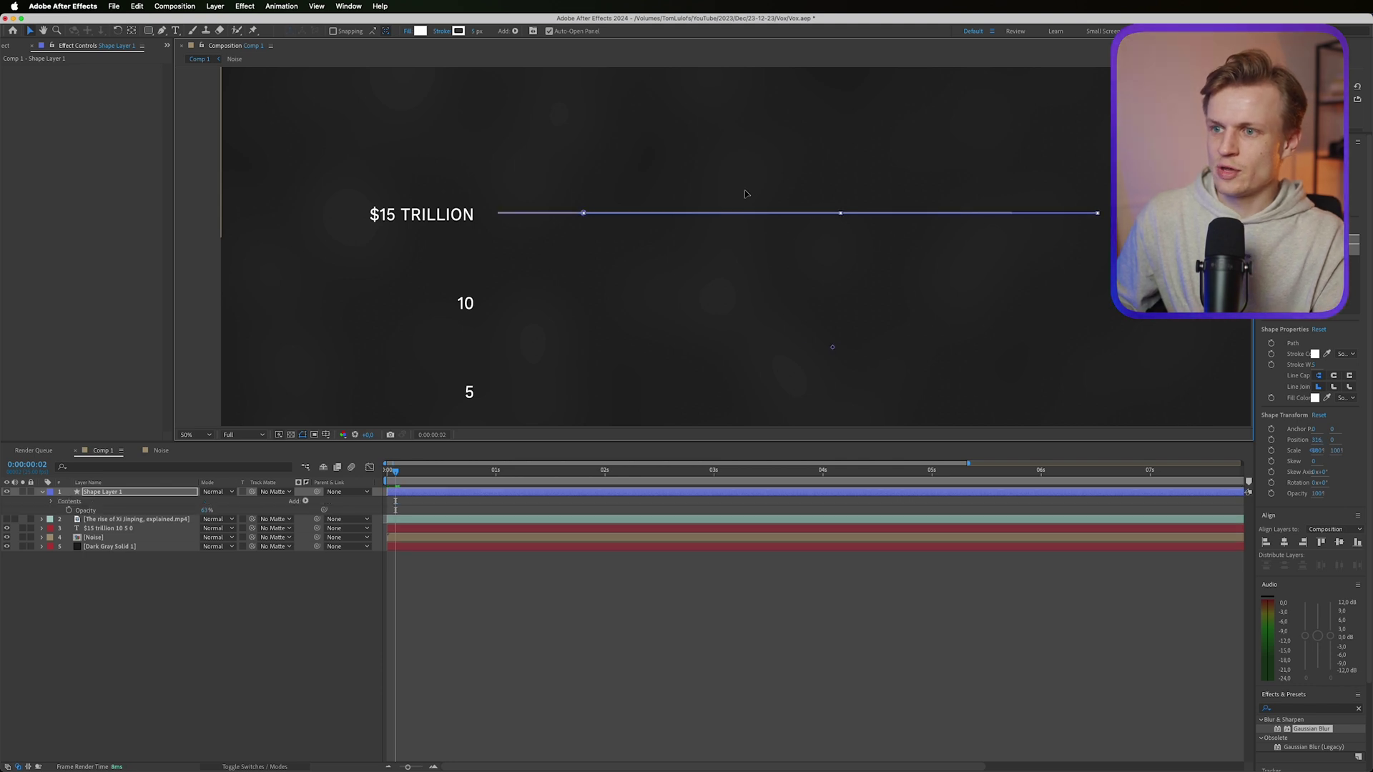
drag(665, 216, 670, 303)
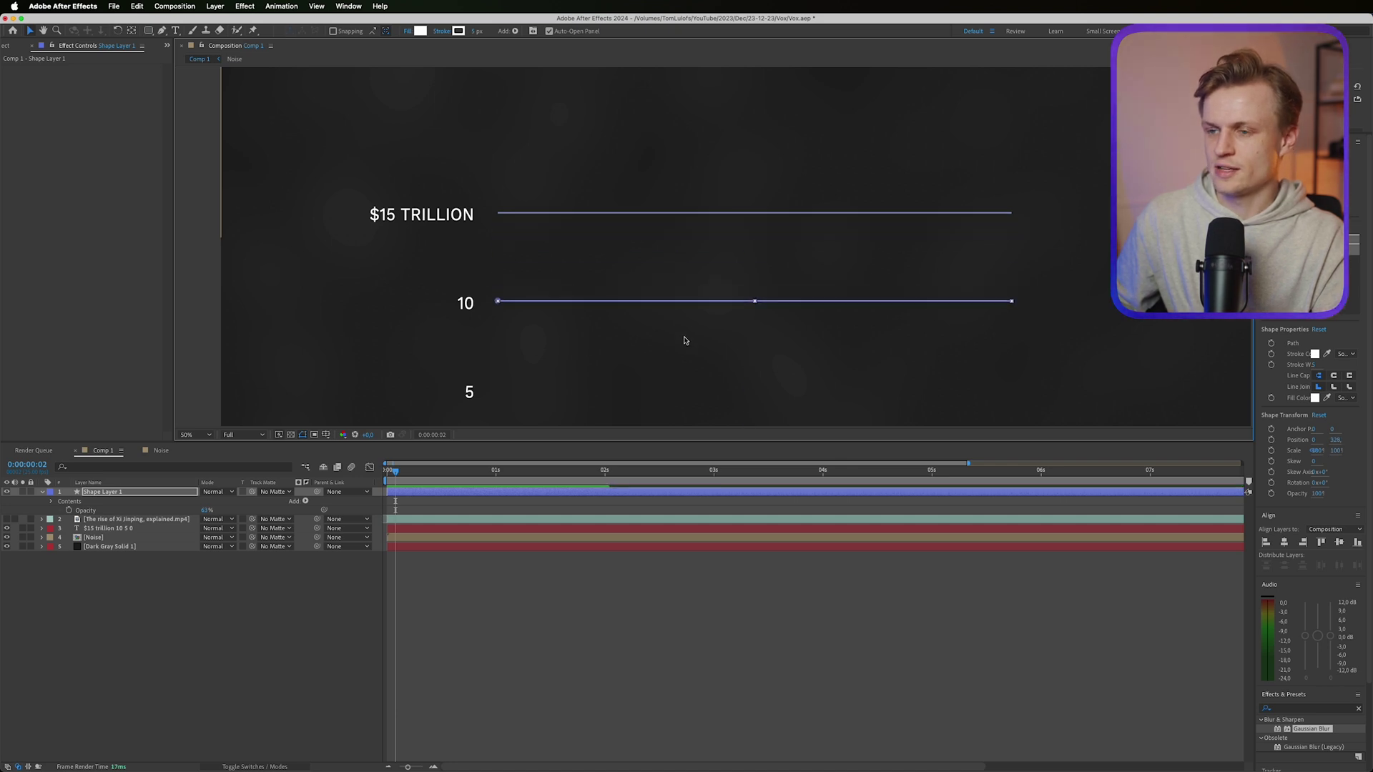
key(space)
drag(663, 359, 627, 217)
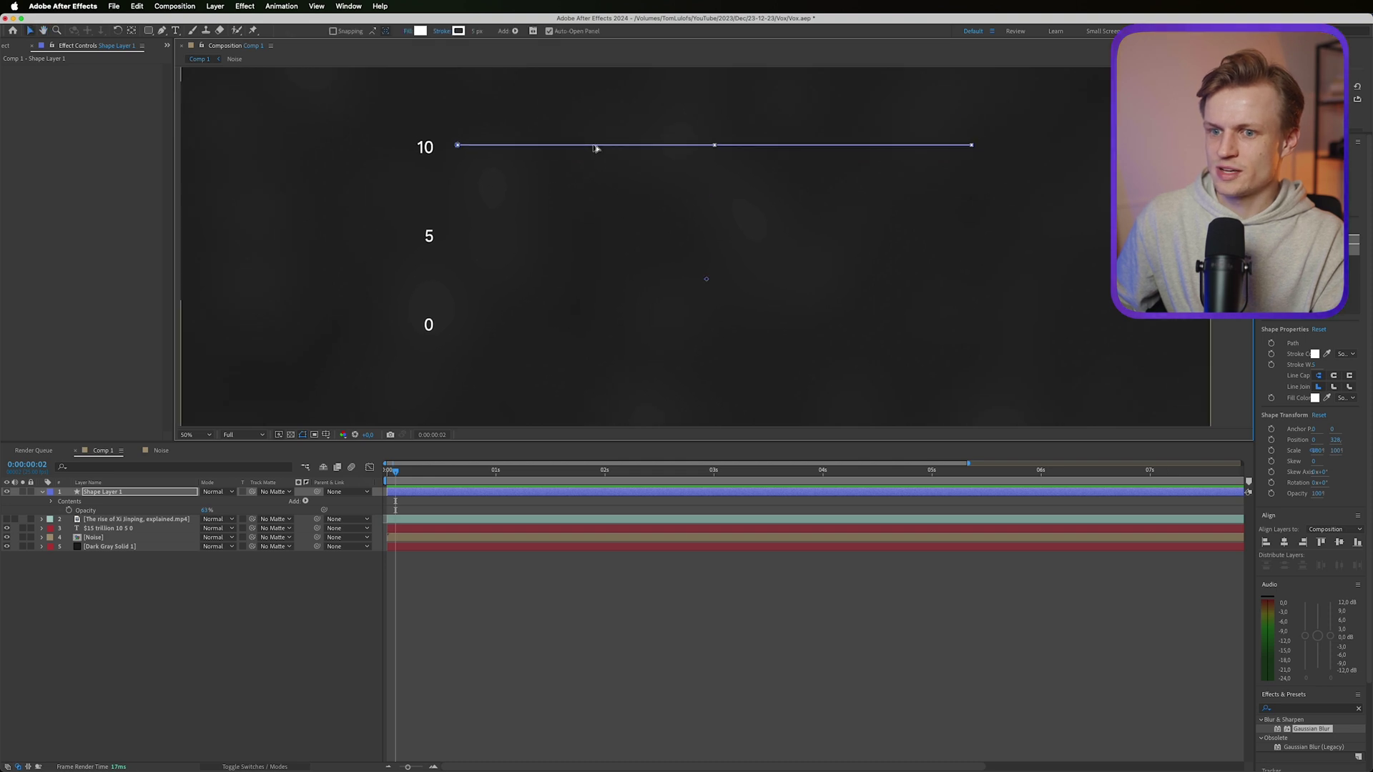
drag(596, 148, 597, 325)
key(super+d)
key(comma)
click(997, 138)
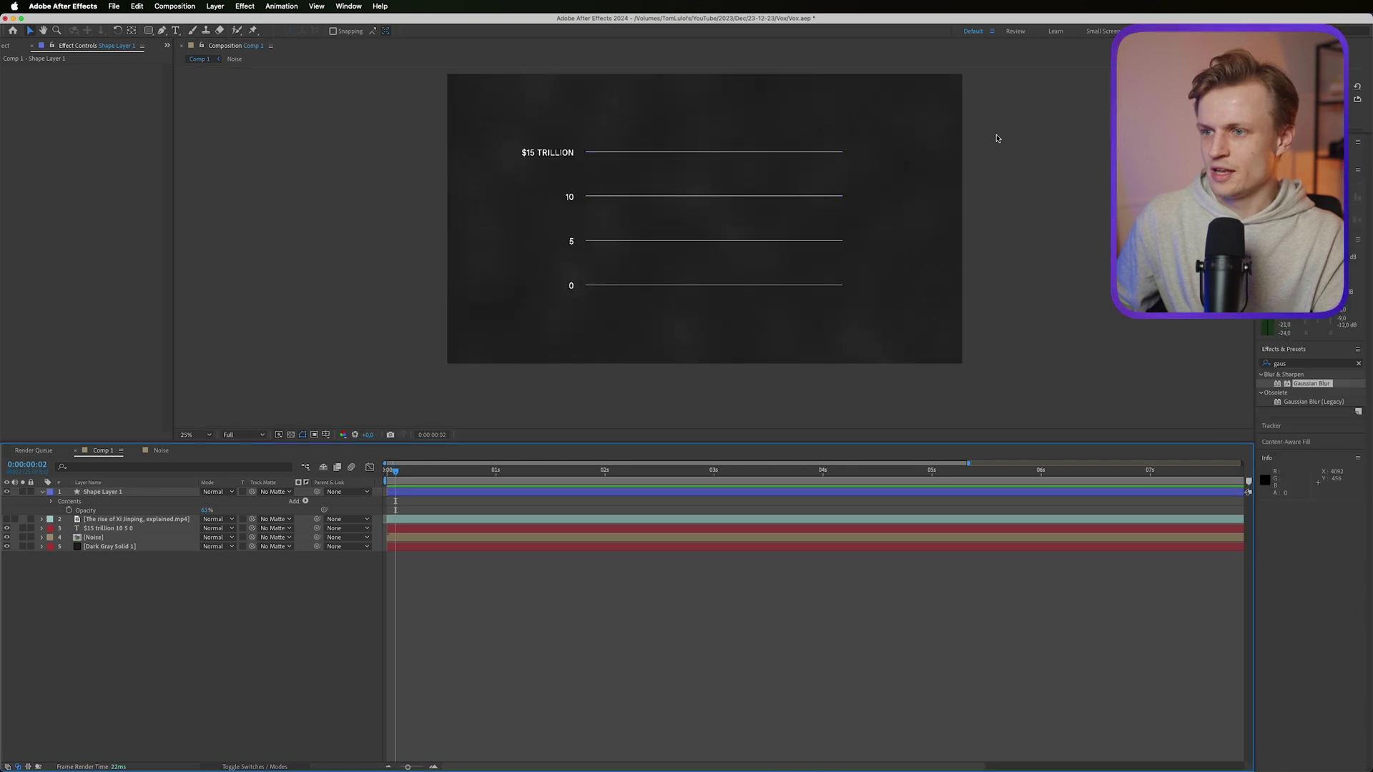
- Set the opacity of the shape layer with the grid lines to 30%
drag(503, 178, 555, 209)
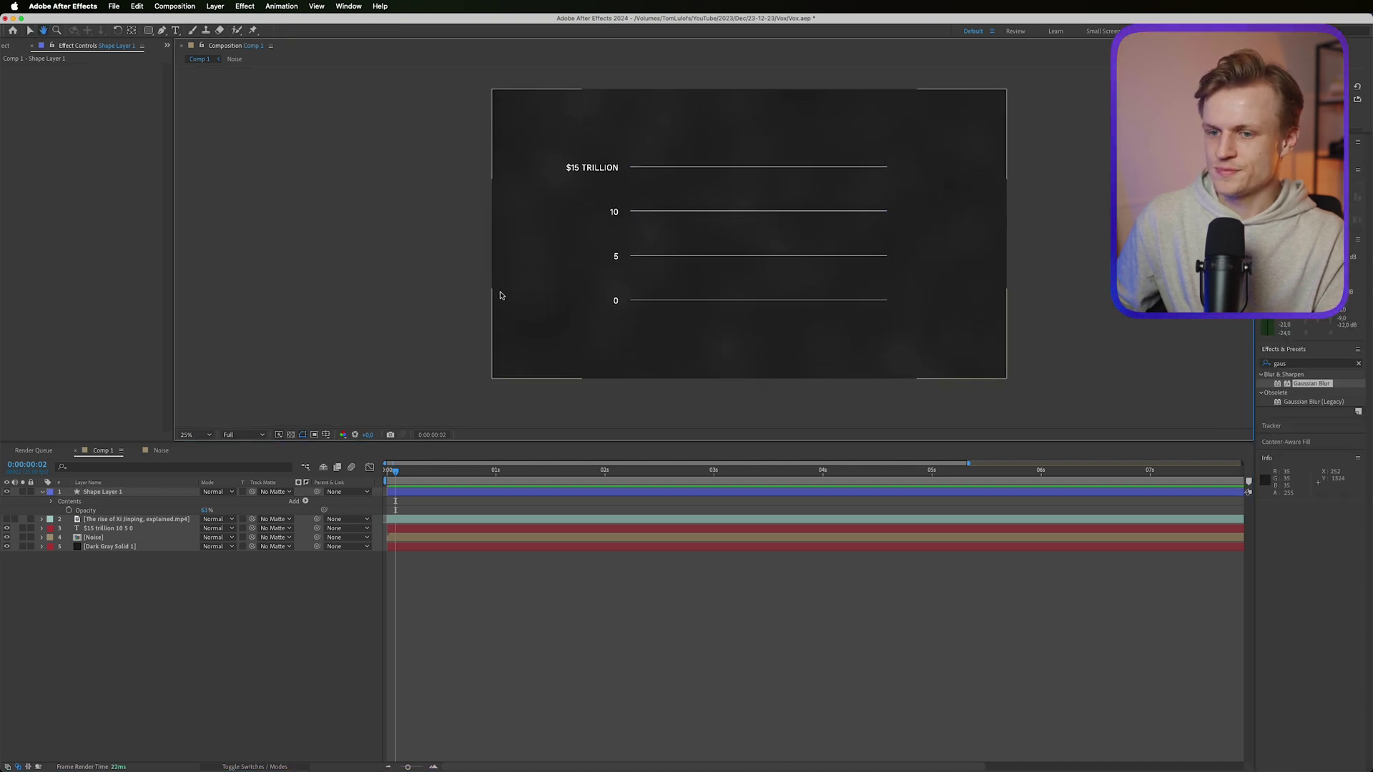
click(207, 507)
text(30)
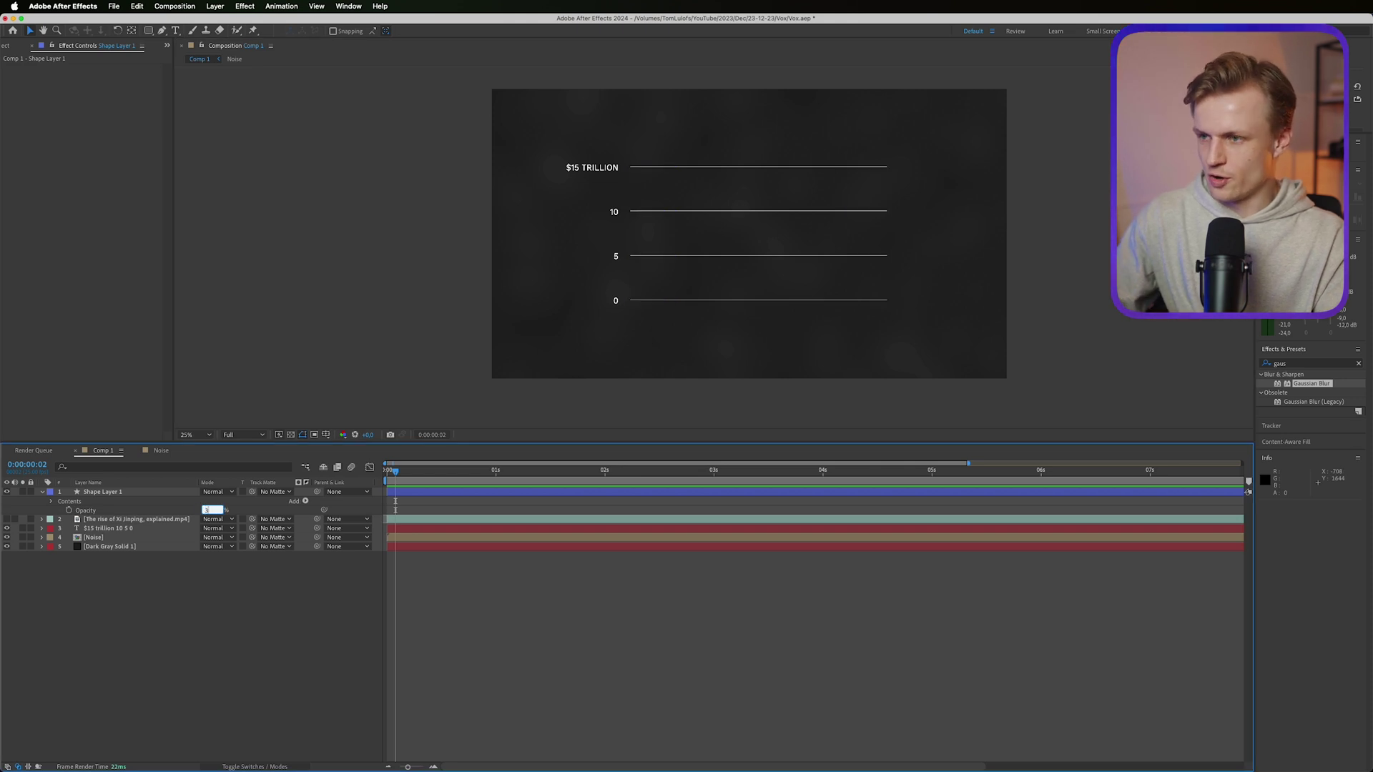
key(Return)
- Add a left-aligned text layer with the years 2002 to 2009 in one row just below the 0 line
key(F2)
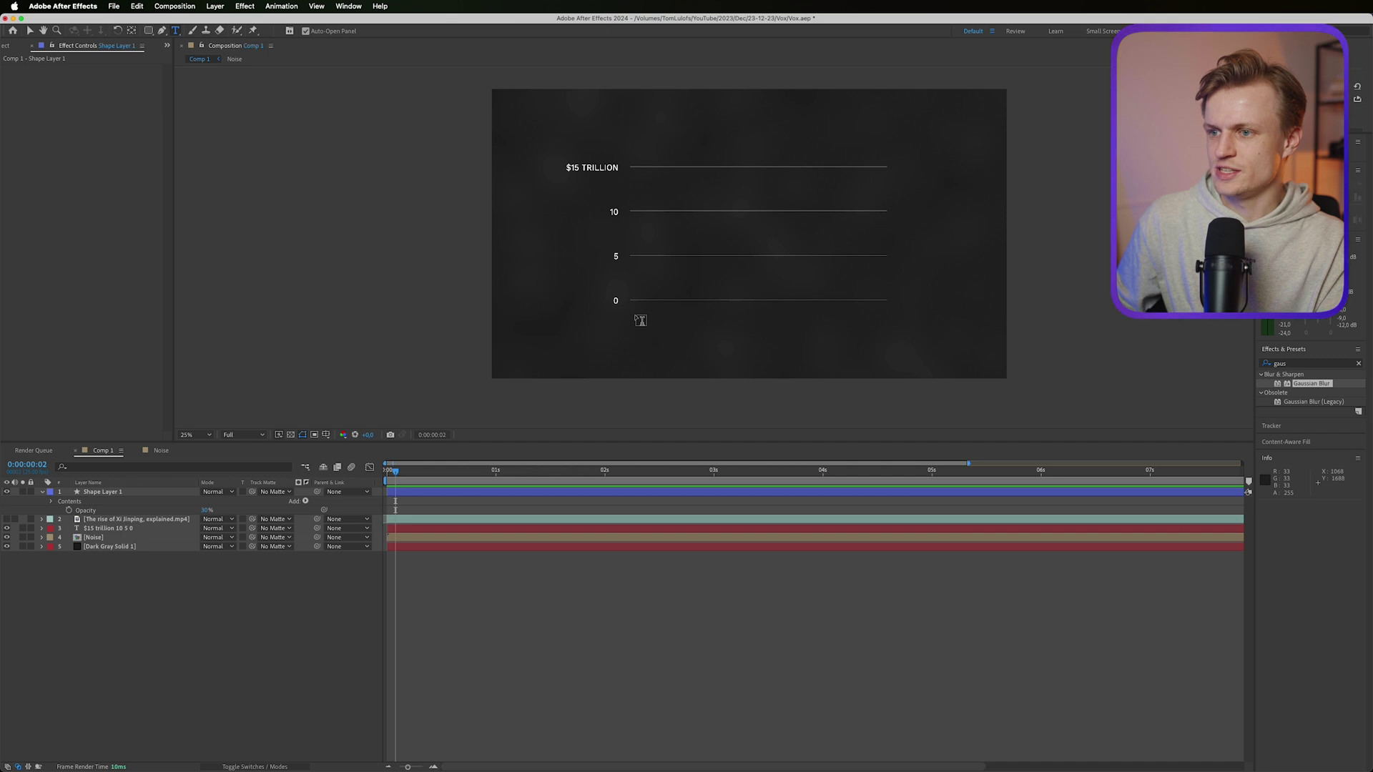
click(640, 320)
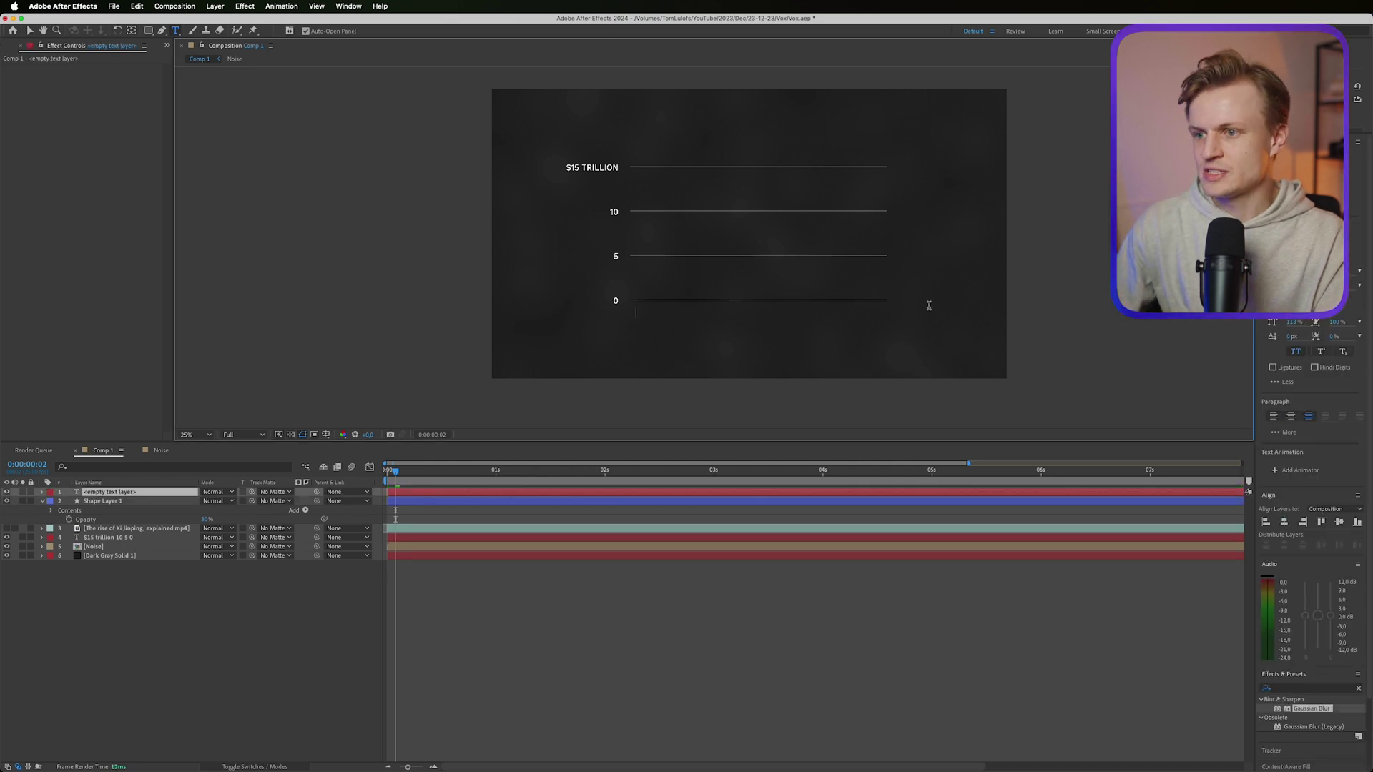
text(2002 2)
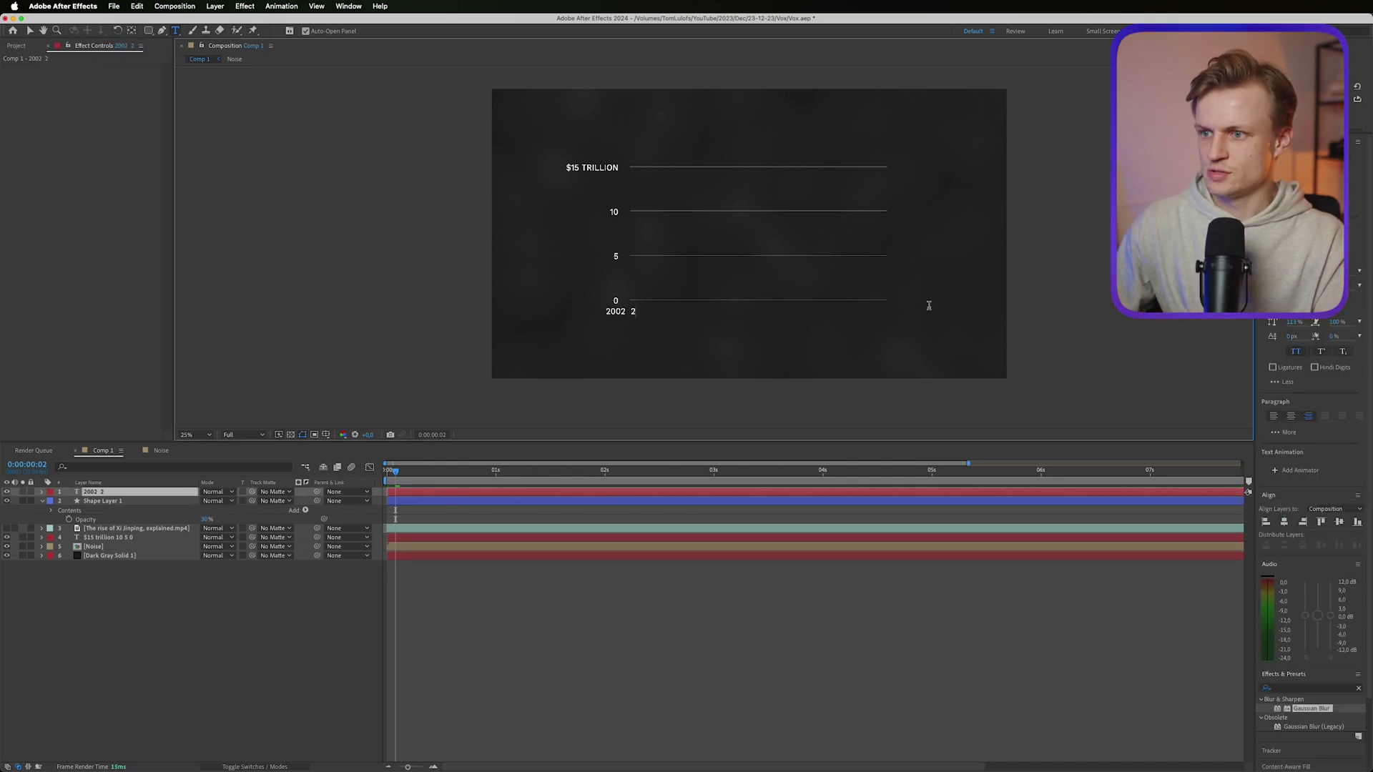
text(003 2004 2005 2006 2007 2008 2009)
key(ctrl+shift+l)
key(Escape)
key(v)
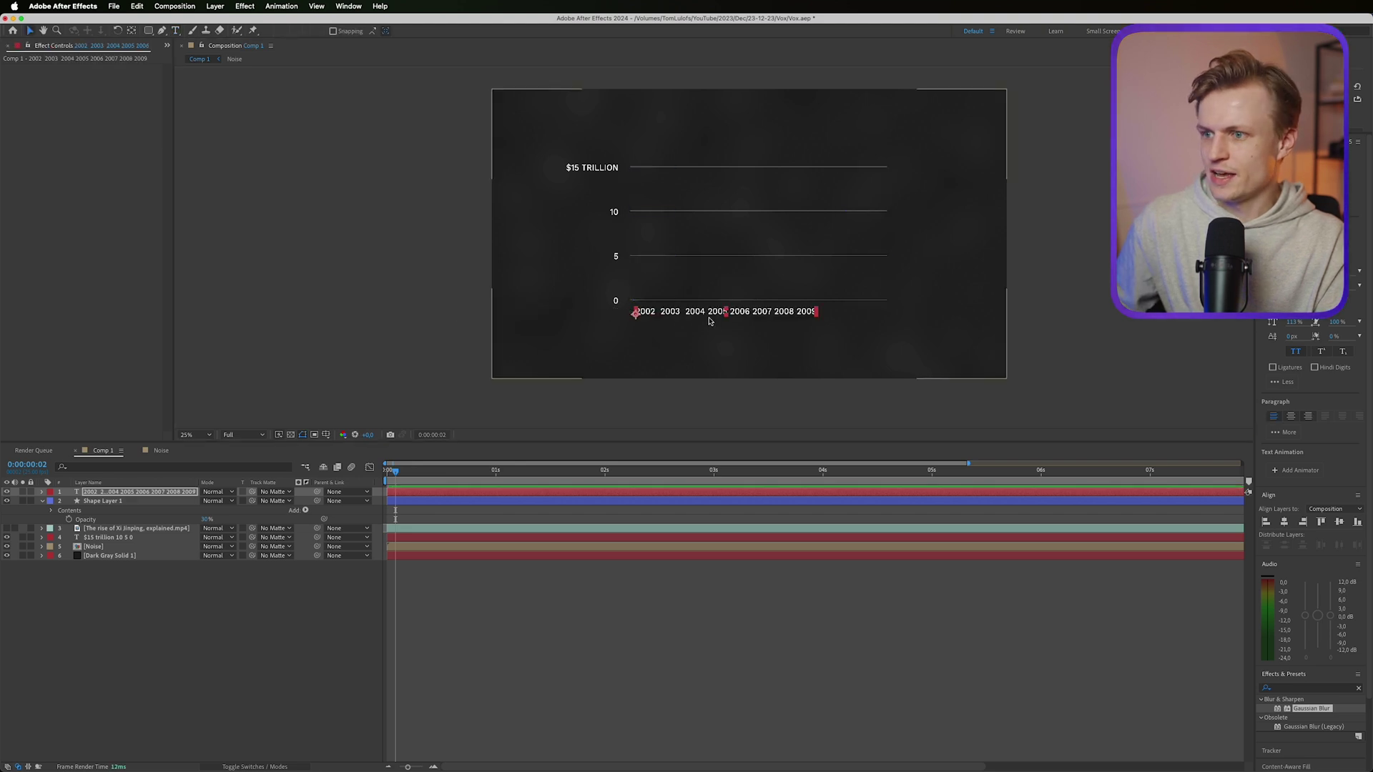
click(1309, 247)
key(Escape)
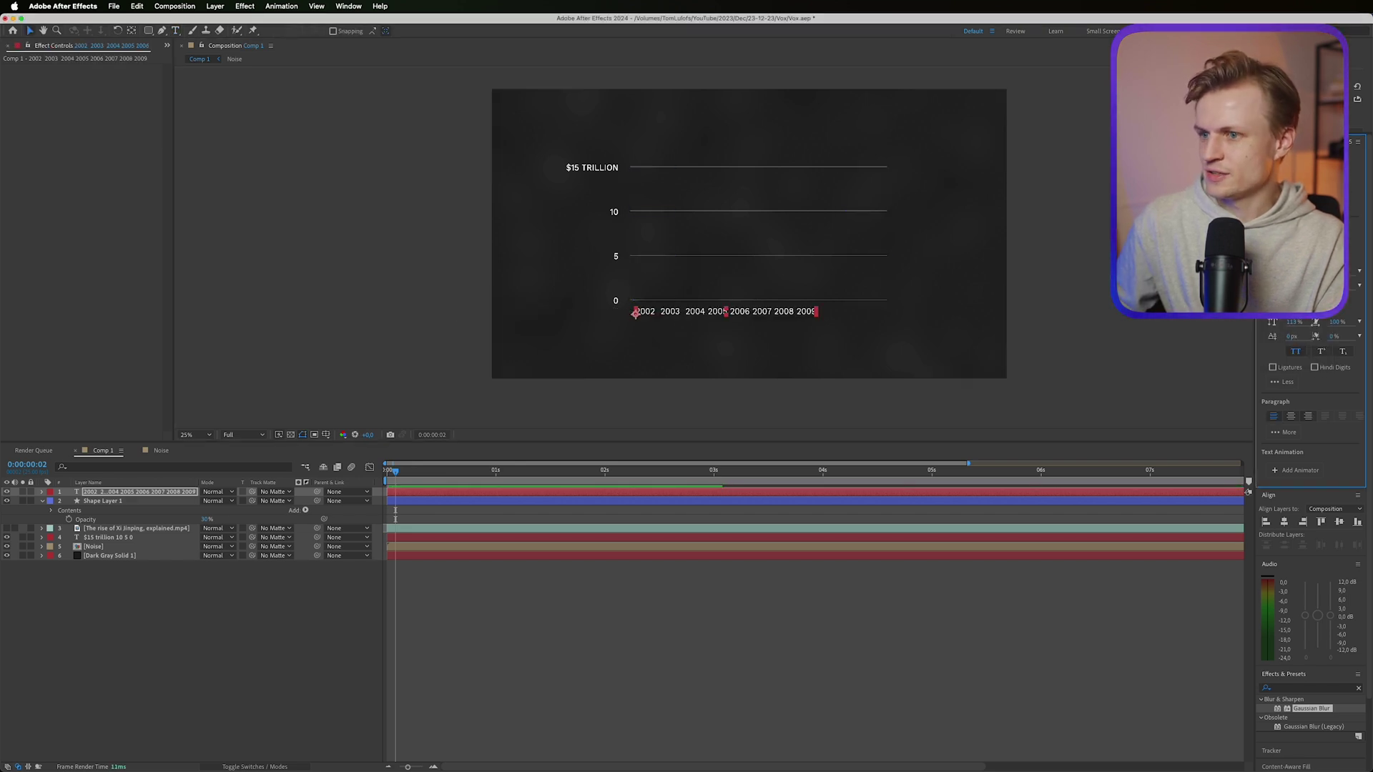
- Lower the opacity of the year text layer and the value label text layer to about 75%
click(136, 538)
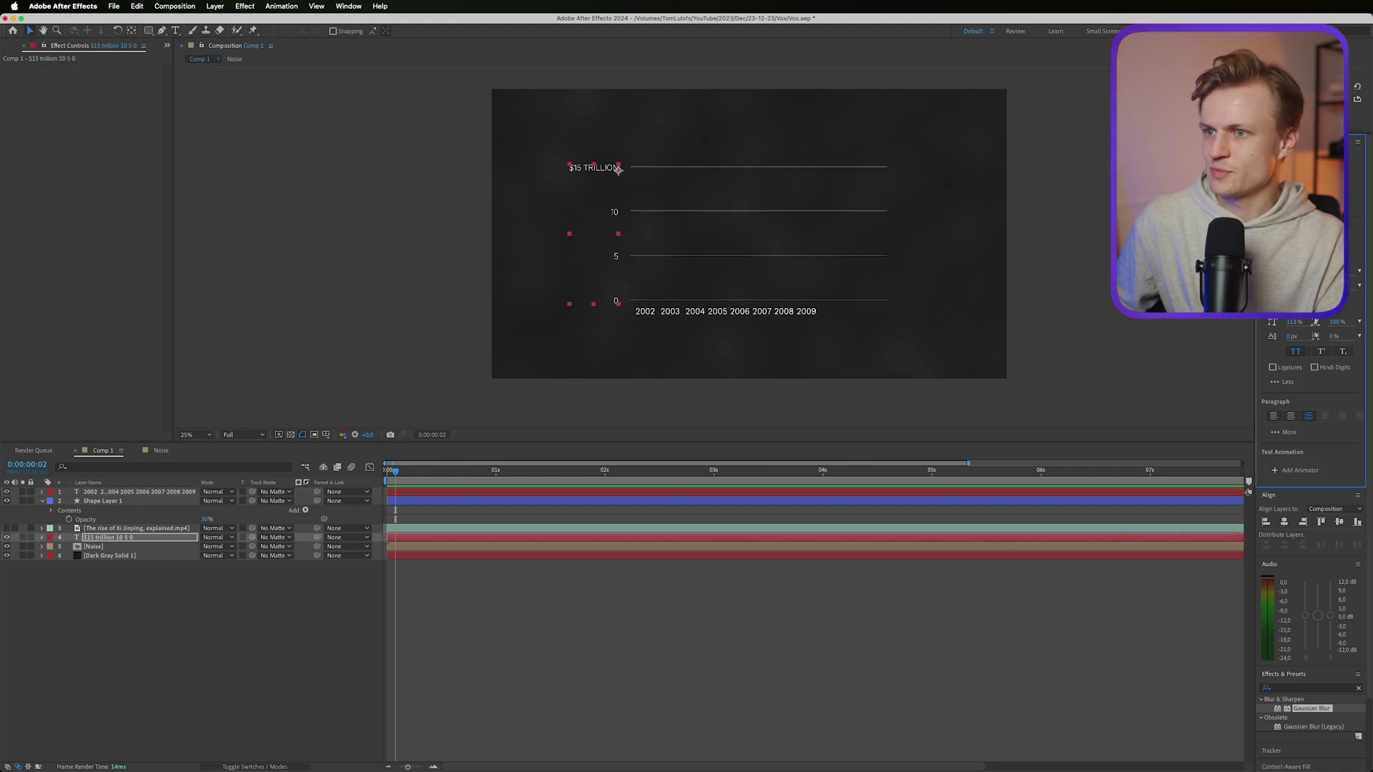
click(670, 611)
click(136, 491)
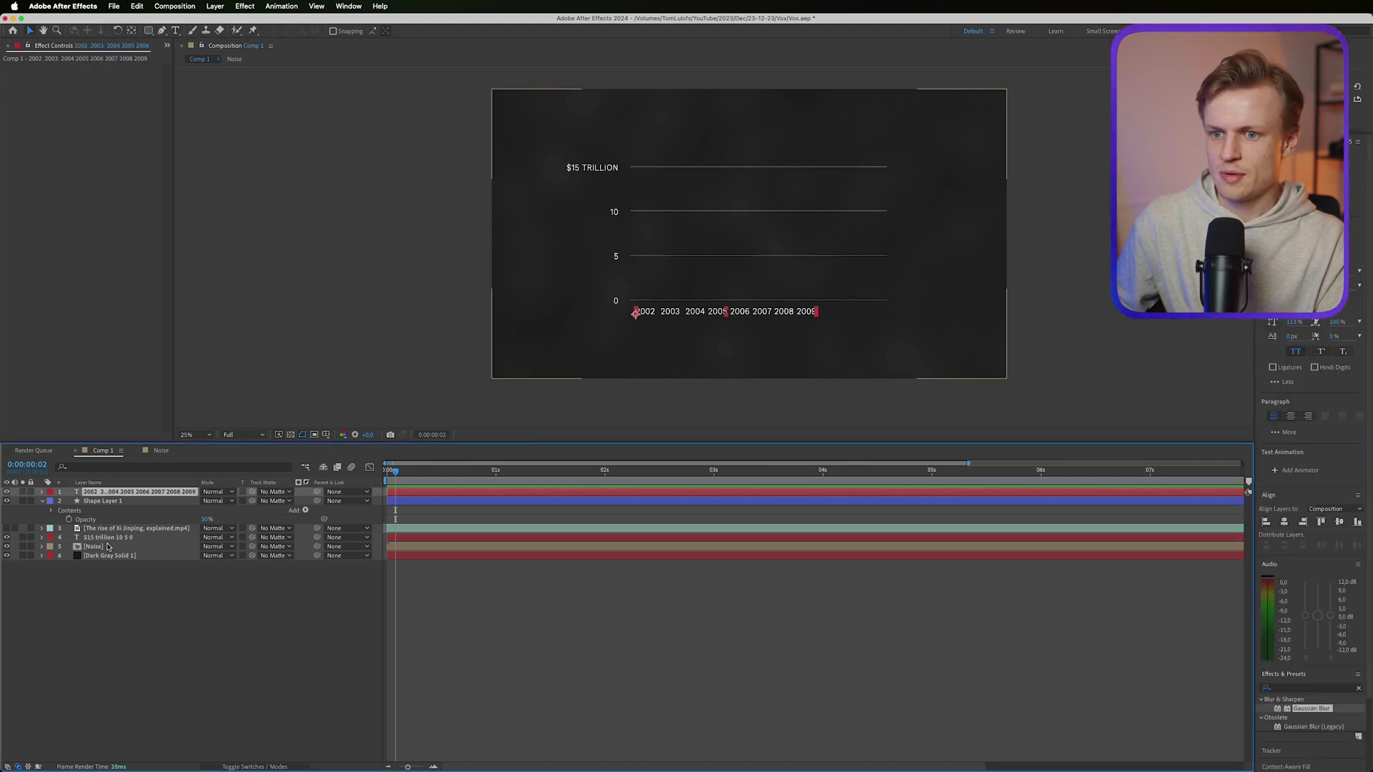
super+click(107, 537)
key(t)
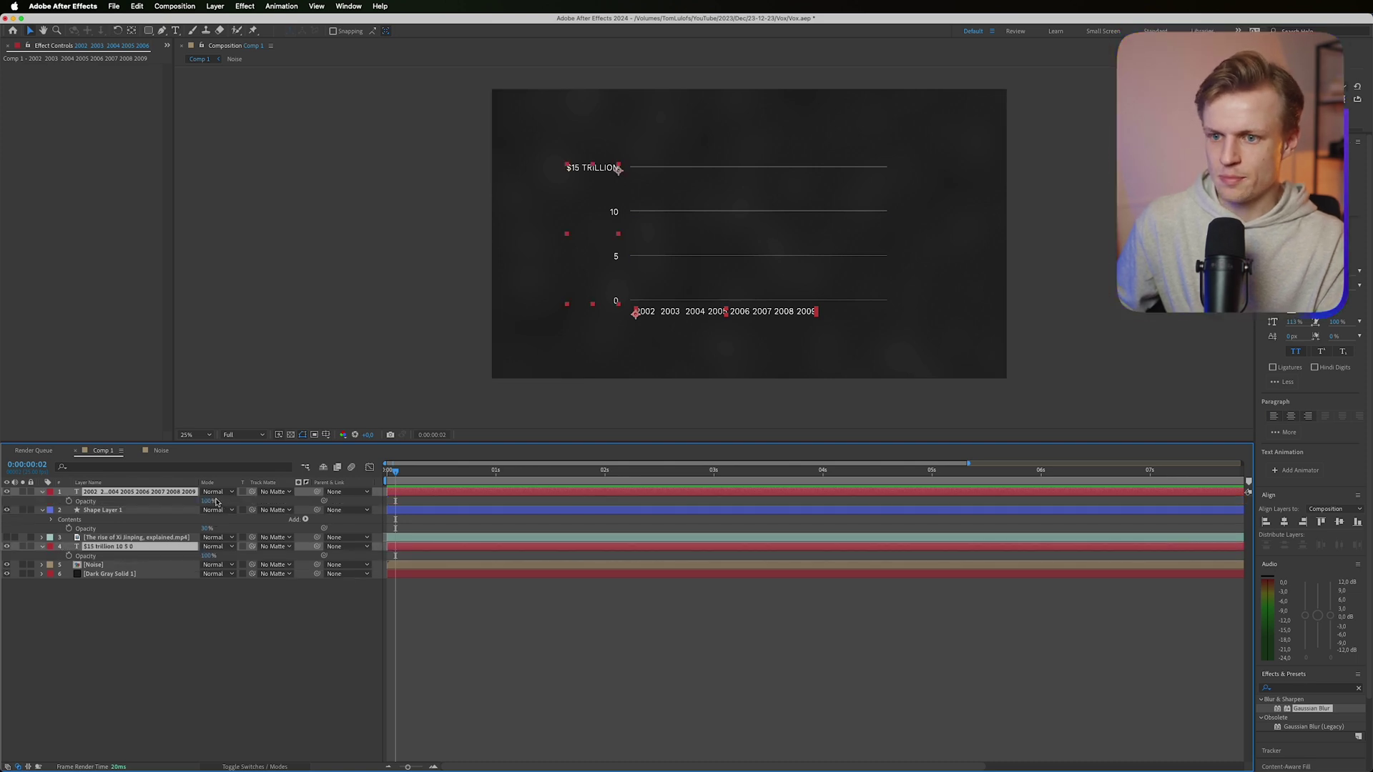
drag(208, 501, 190, 500)
click(754, 365)
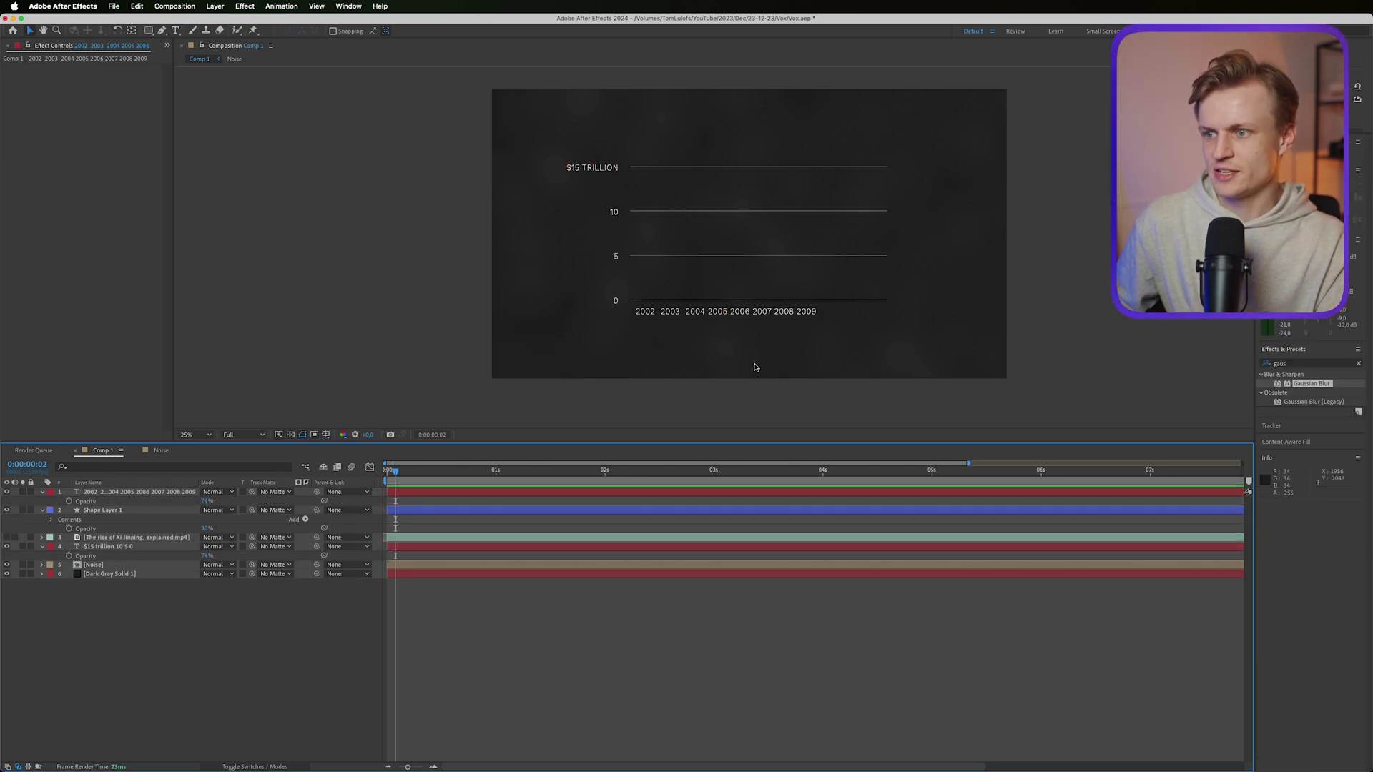
- Try wider tracking on the year labels so that the row spans the full width of the grid lines
click(773, 312)
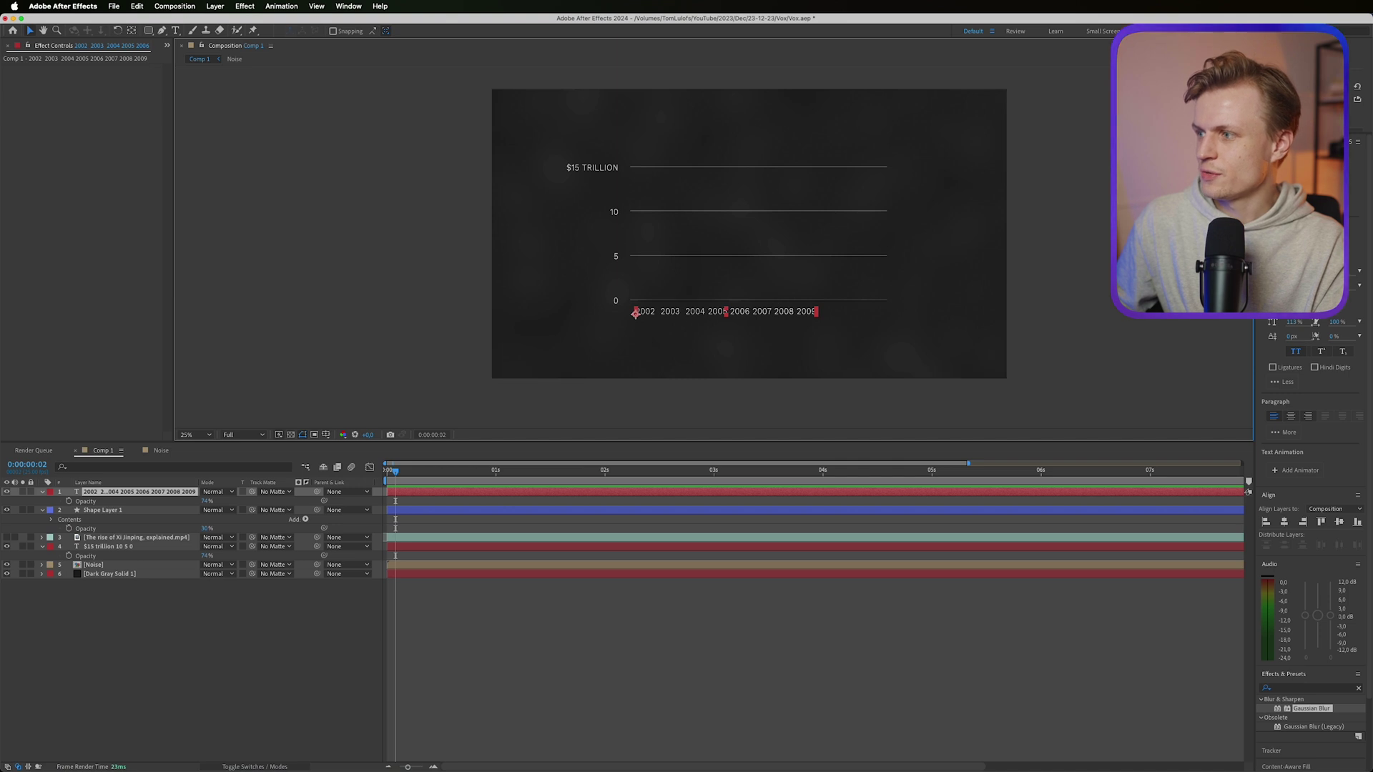
key(alt+Right)
key(alt+Right)
key(alt+Right)
key(alt+Right)
key(alt+Right)
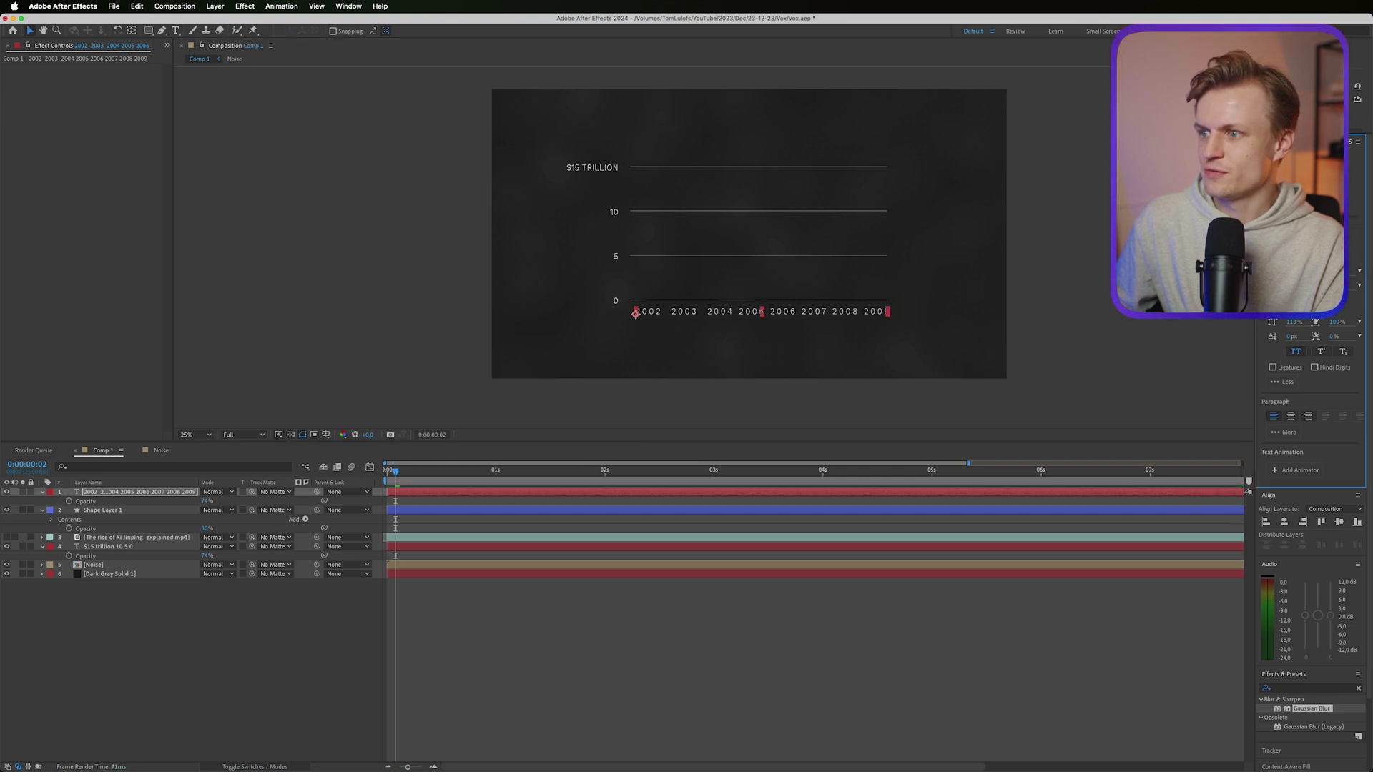
- Even out the spaces between the years in the row and extend it with 2010 and 2011
double_click(662, 313)
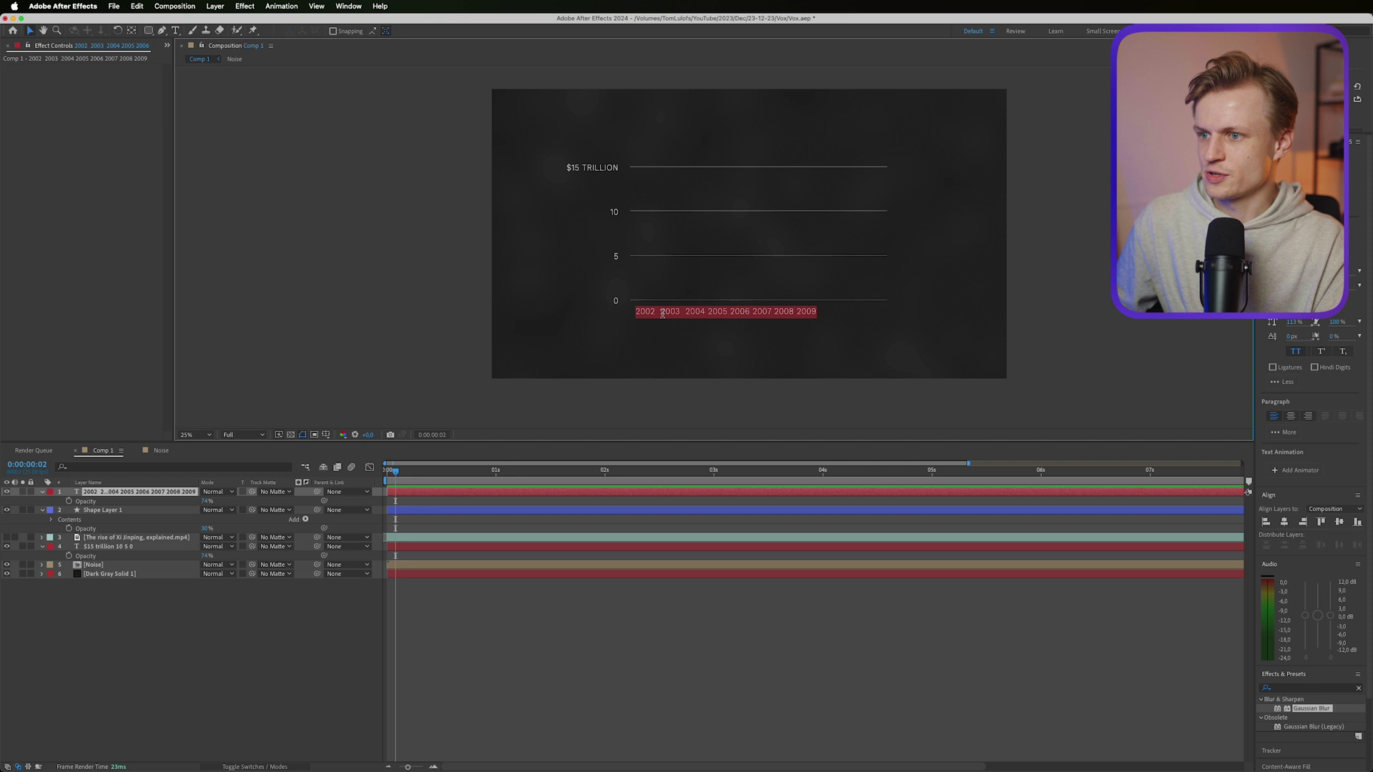
click(676, 309)
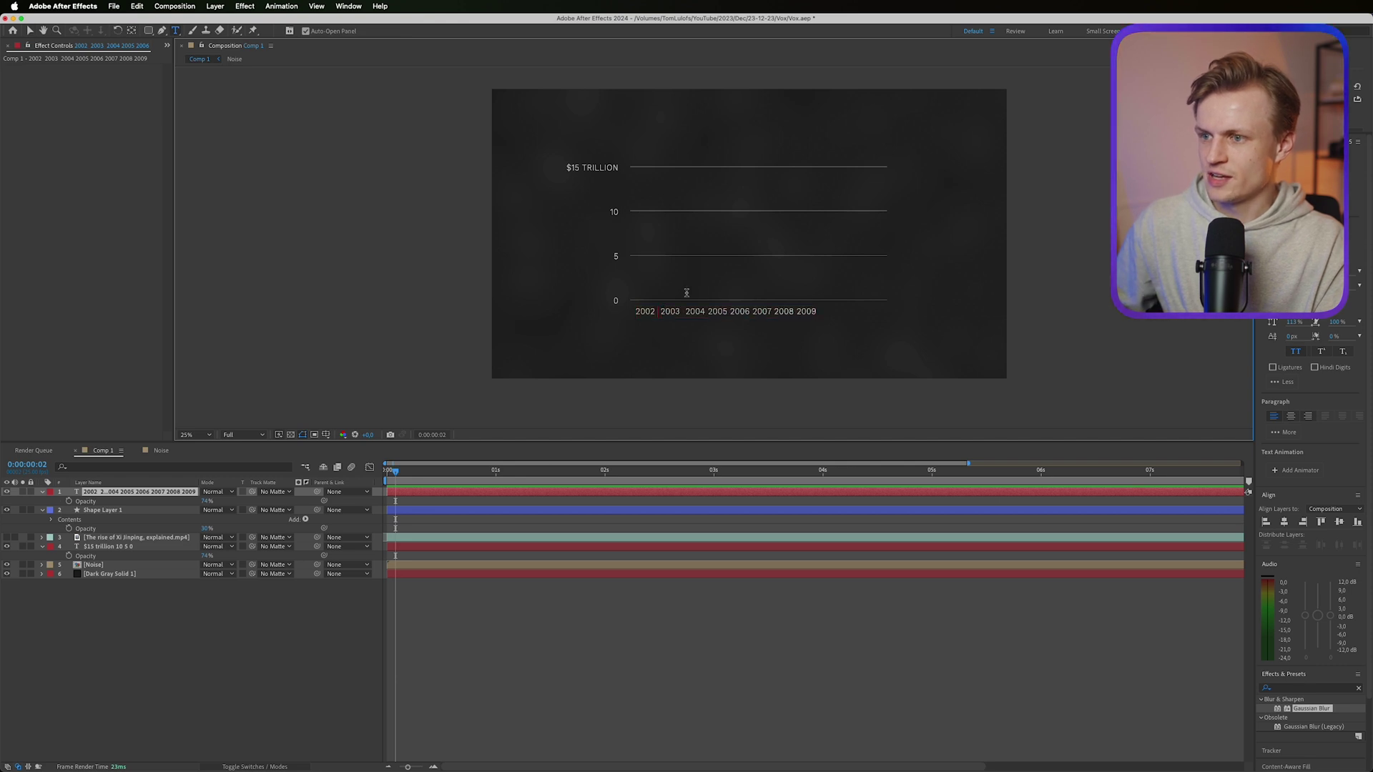
click(730, 312)
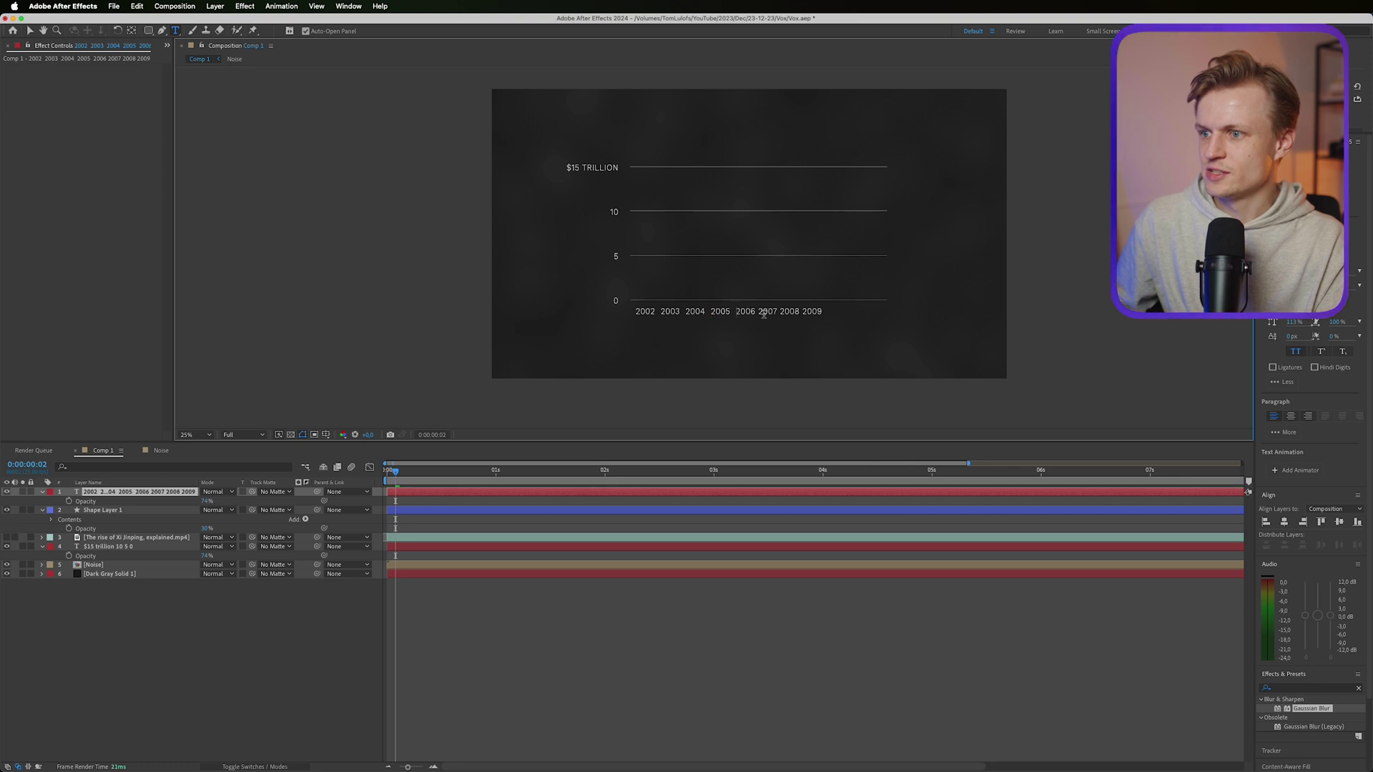
click(756, 312)
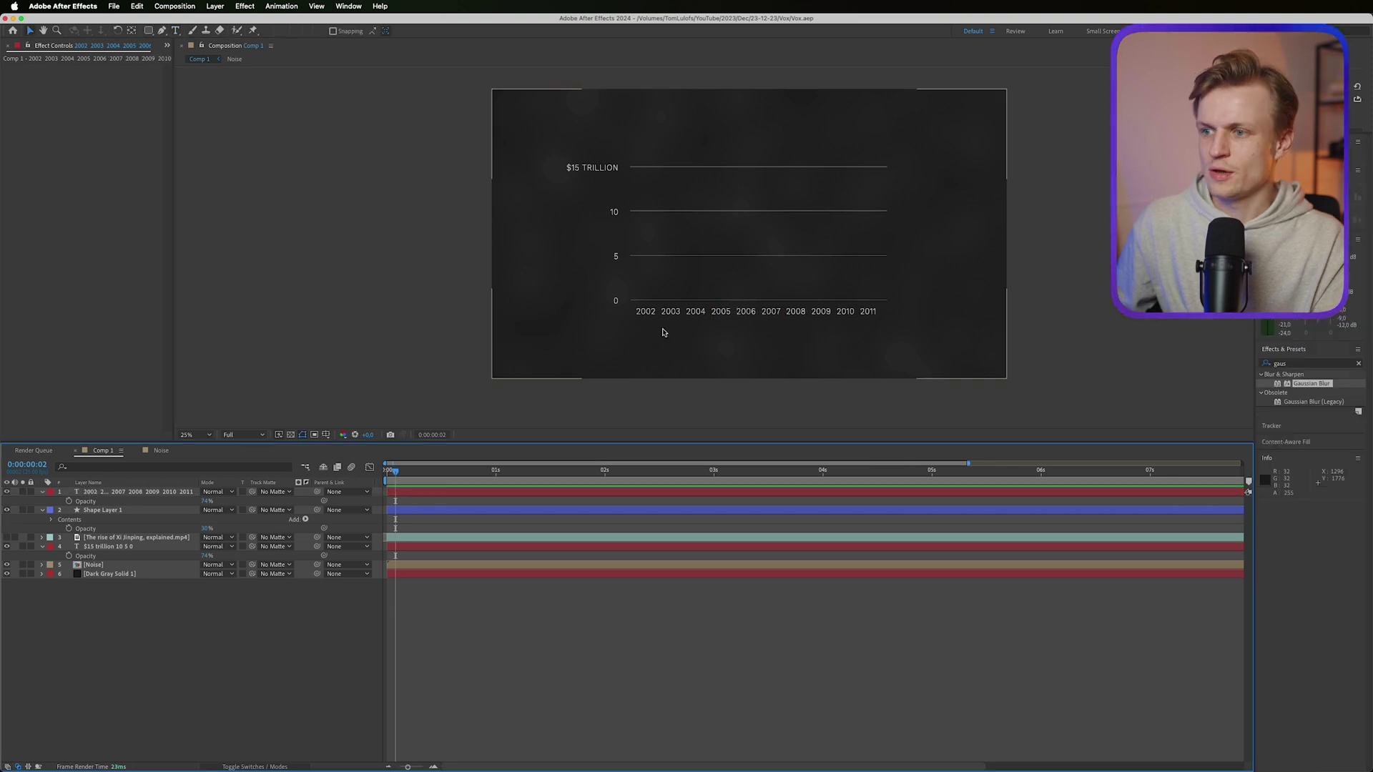
- Draw a white bar above 2002 from the 0 line to just below 10, and duplicate it for 2003 to 2011 with varied heights
drag(148, 30, 204, 34)
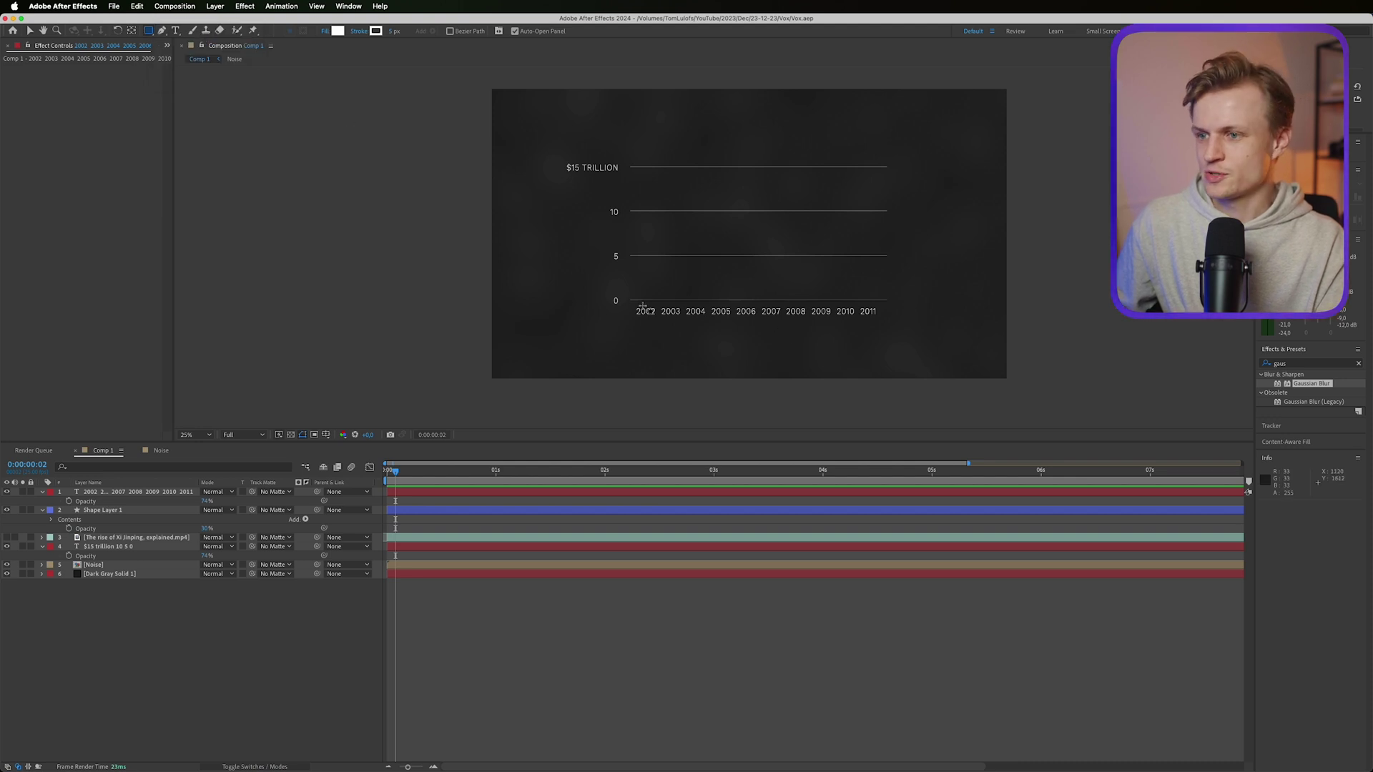
mouse_move(632, 311)
mouse_down()
mouse_move(644, 315)
mouse_move(591, 312)
mouse_move(628, 252)
mouse_move(622, 211)
mouse_up()
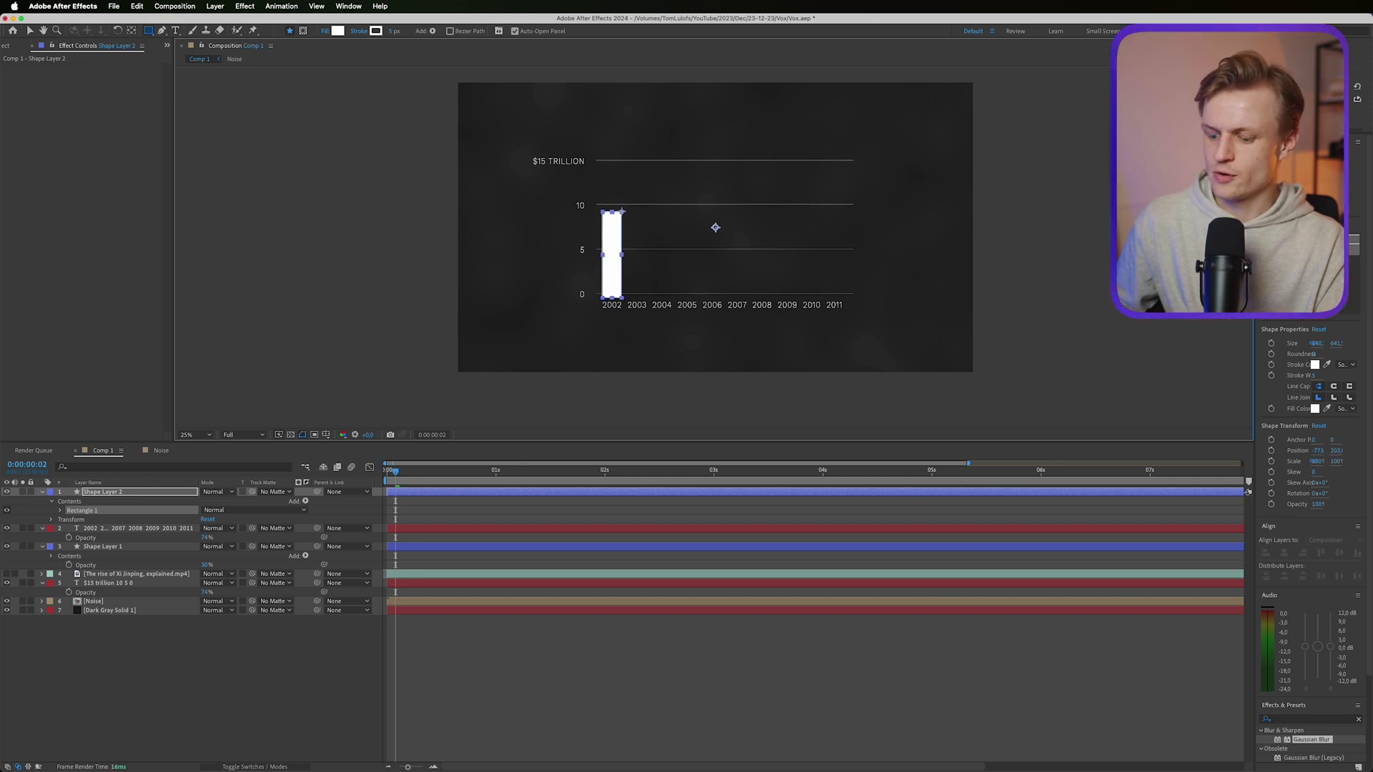
click(115, 494)
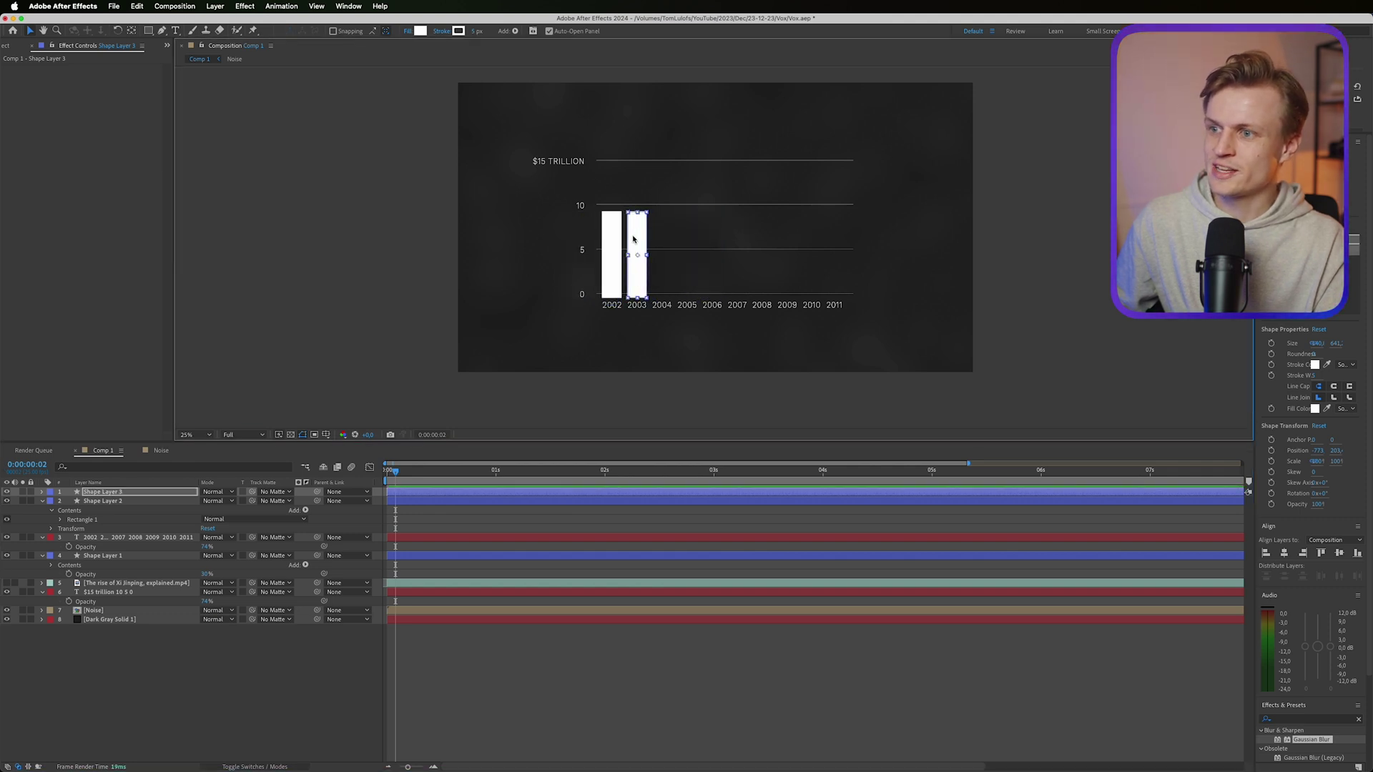
mouse_move(638, 213)
mouse_down()
mouse_move(638, 185)
mouse_move(642, 202)
mouse_up()
scroll(672, 240, up, 2)
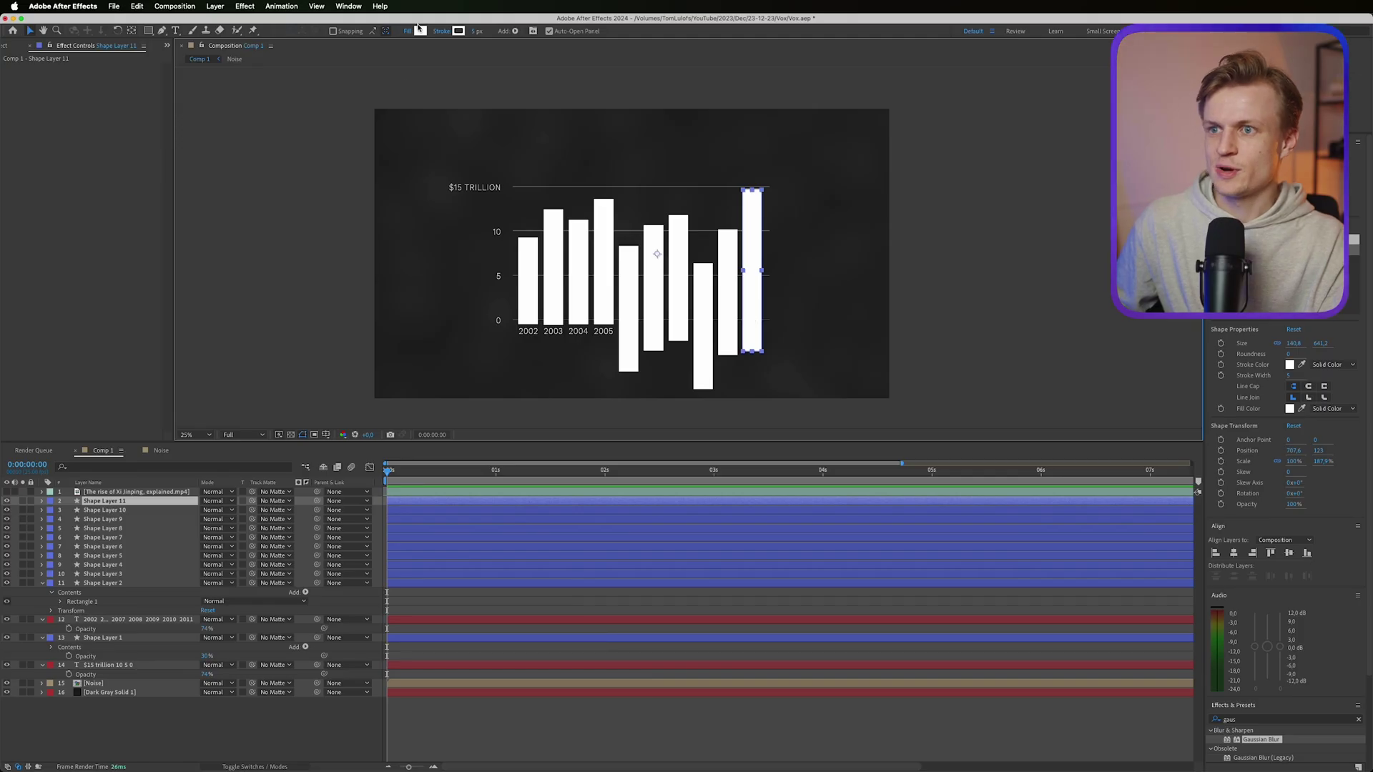
- Fill the 2011 bar with red and set the stroke of all the bars to None
click(416, 32)
drag(673, 357, 683, 337)
key(Return)
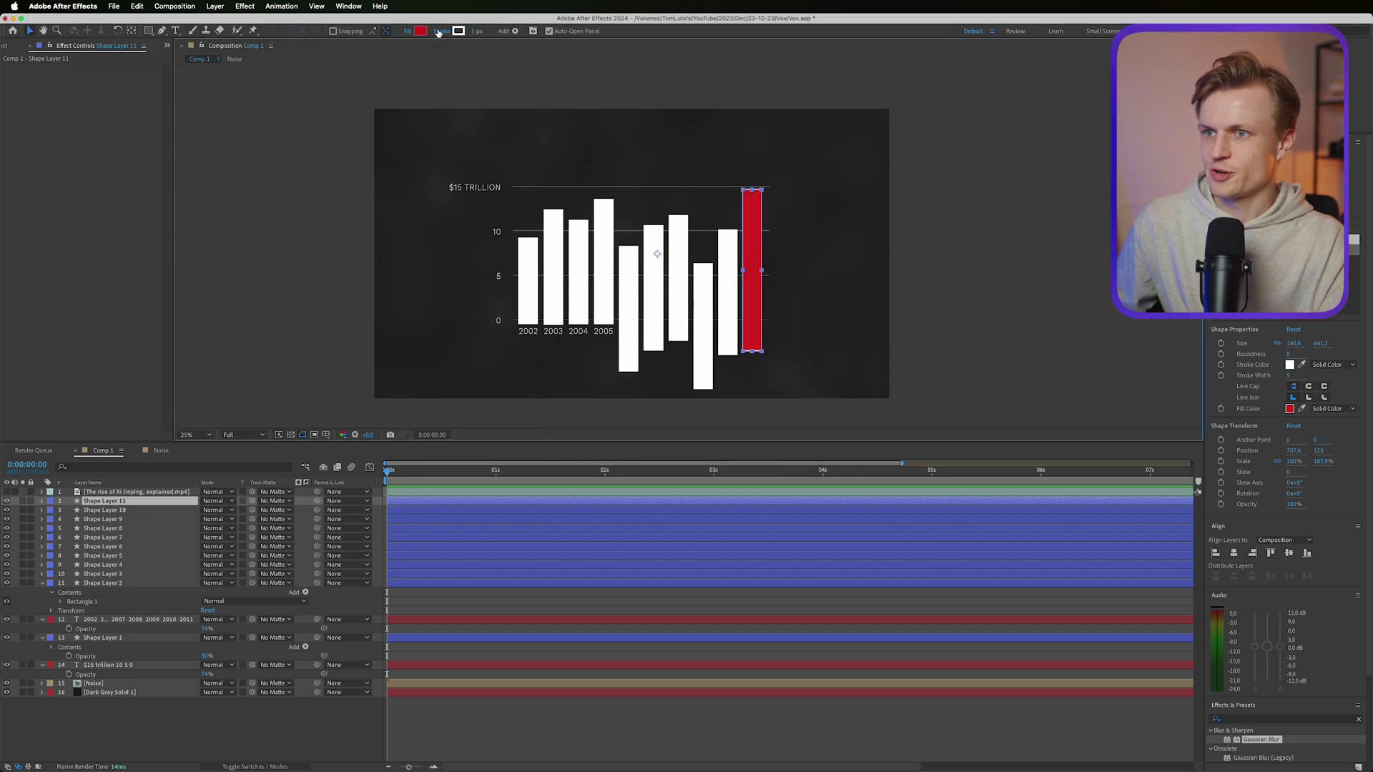
click(440, 31)
click(456, 256)
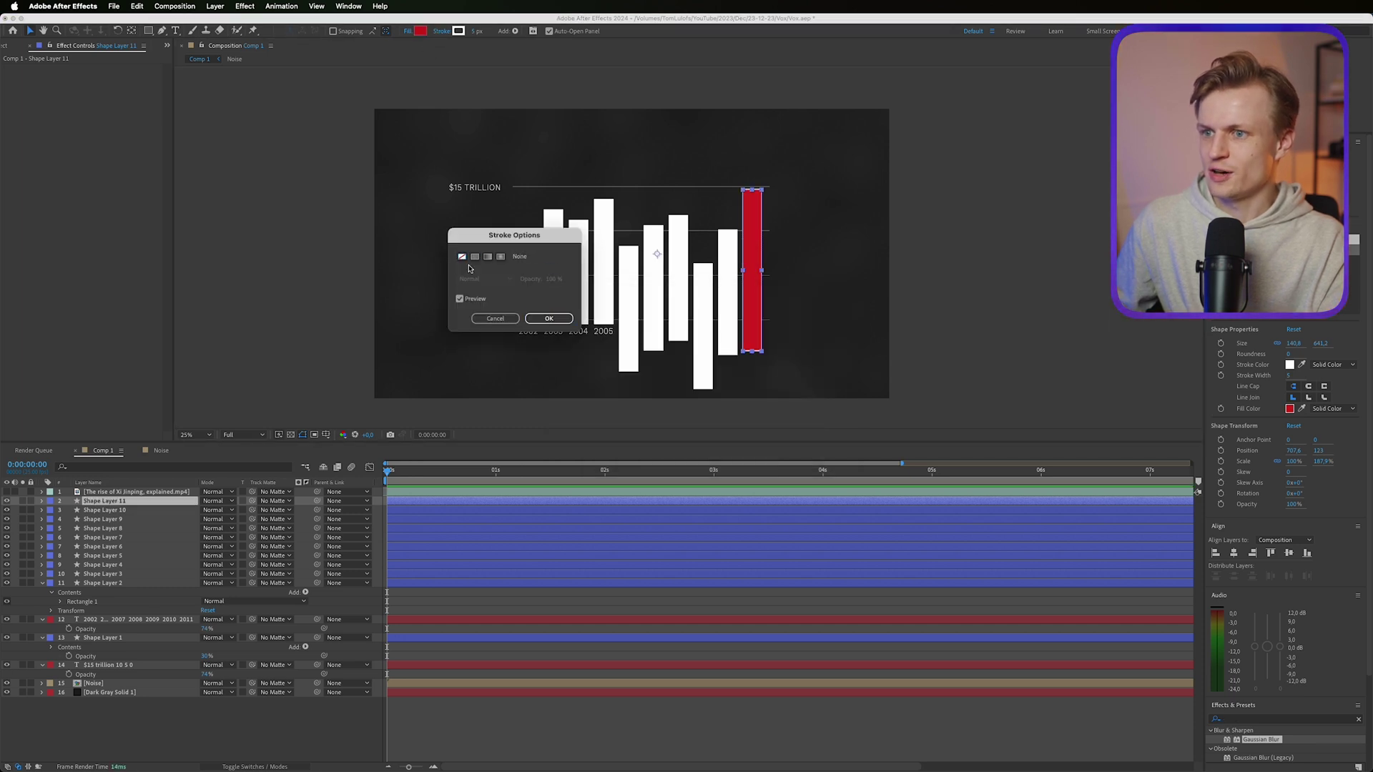
click(548, 318)
shift+click(103, 582)
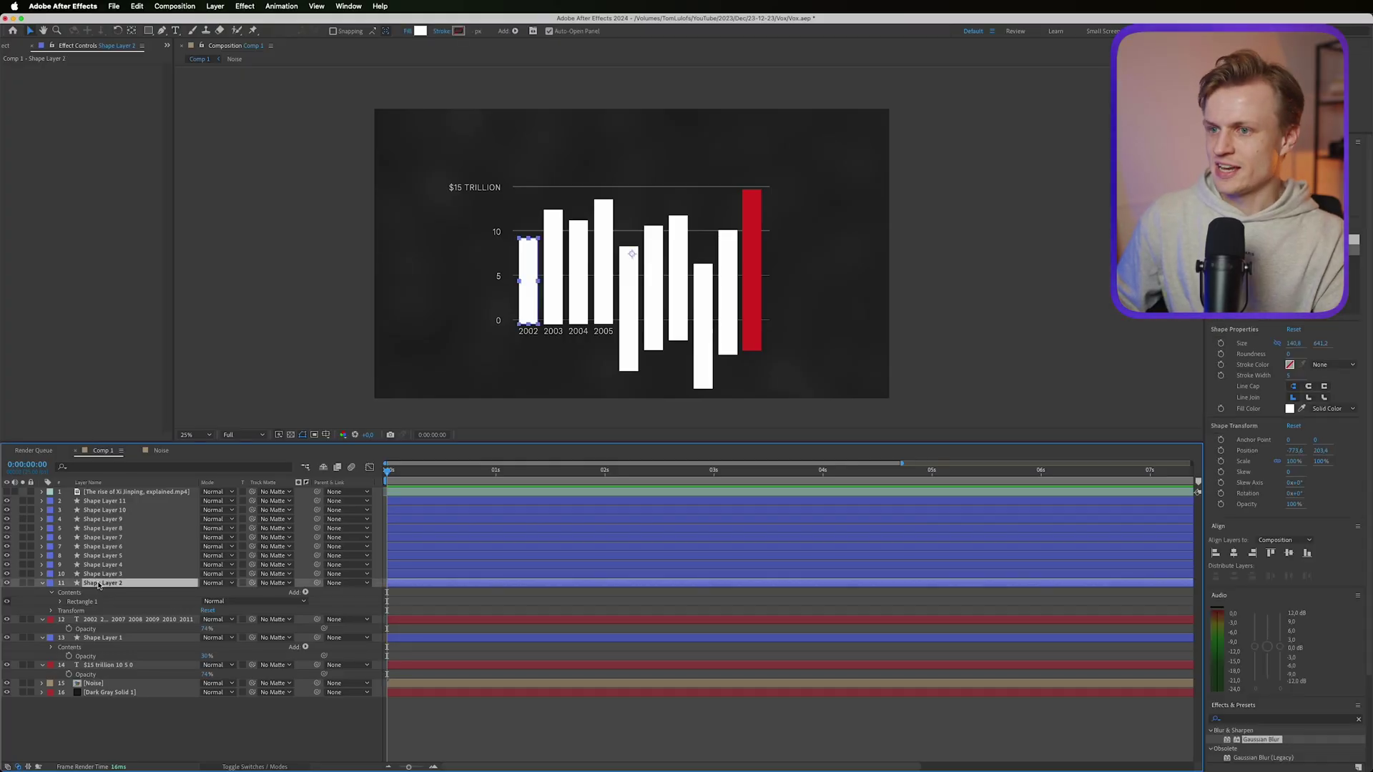
- Unlink the size proportions and narrow the 2002 and 2003 bars without changing their heights
click(1278, 344)
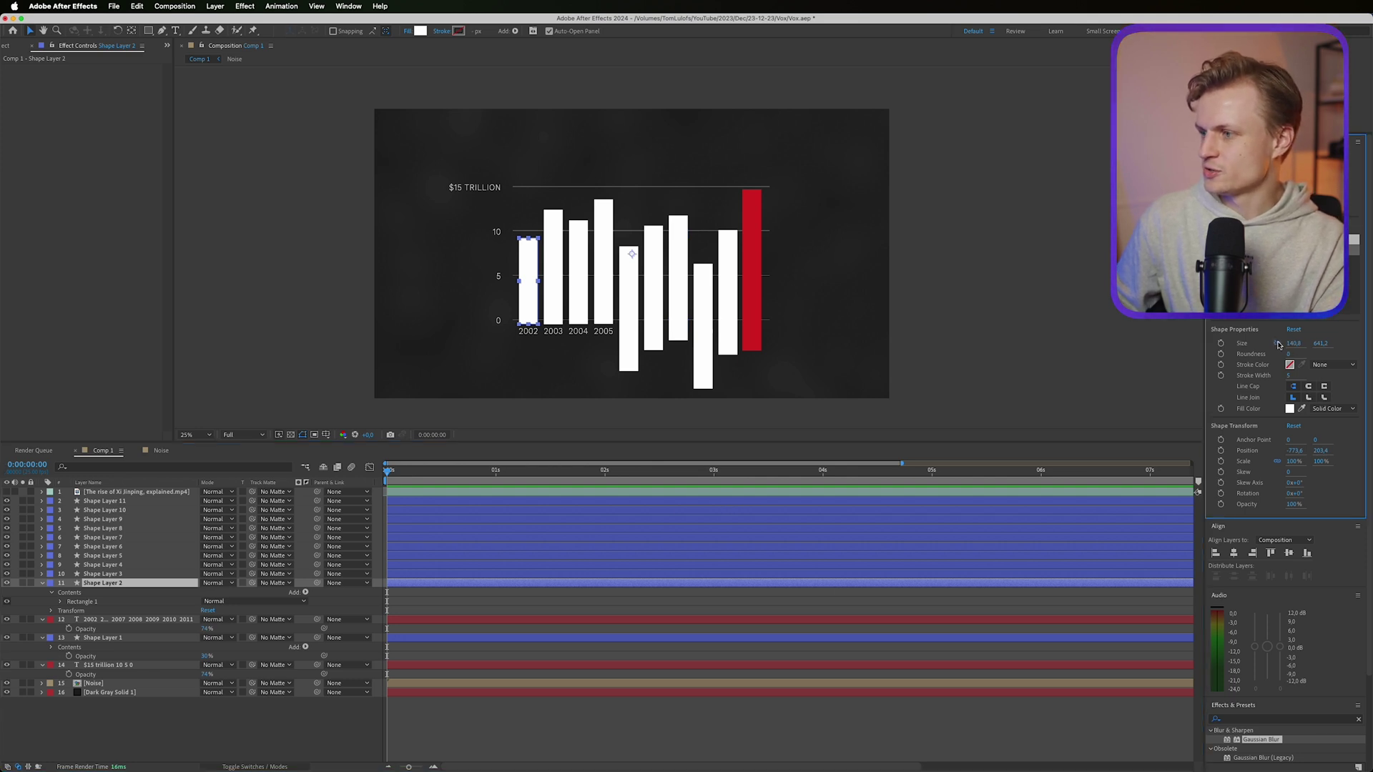
drag(1309, 347, 1272, 345)
click(110, 574)
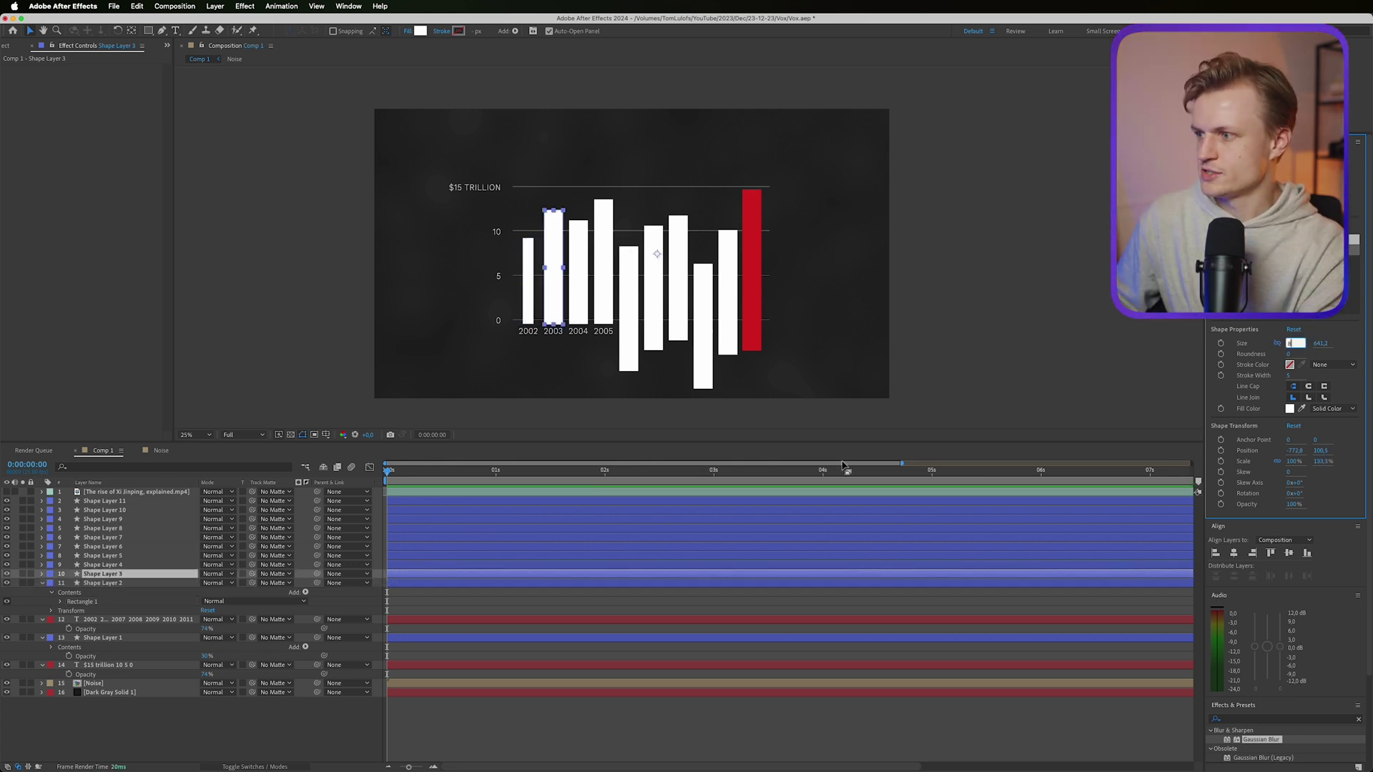
click(121, 565)
click(109, 583)
- Set the width of the remaining bars, 2004 to 2011, to 80
click(108, 555)
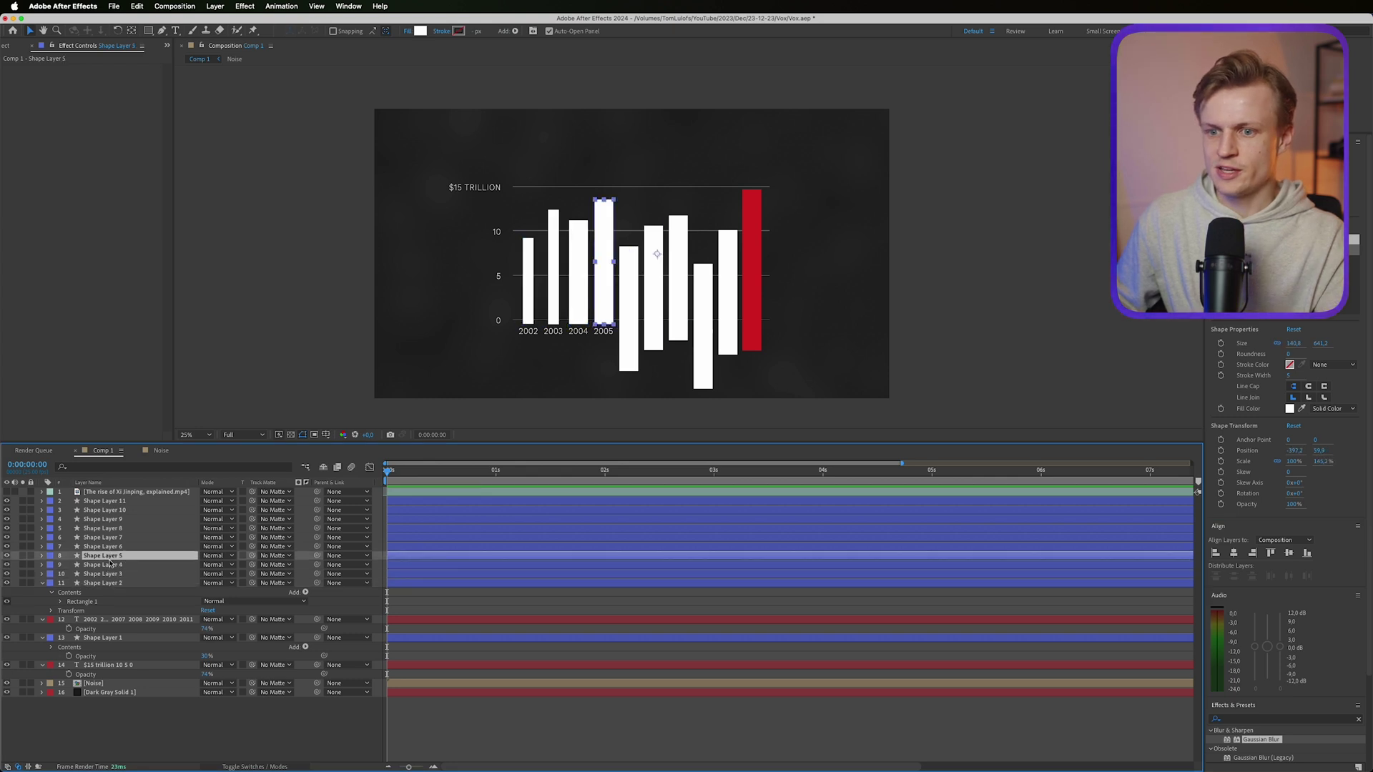
click(108, 565)
shift+click(104, 501)
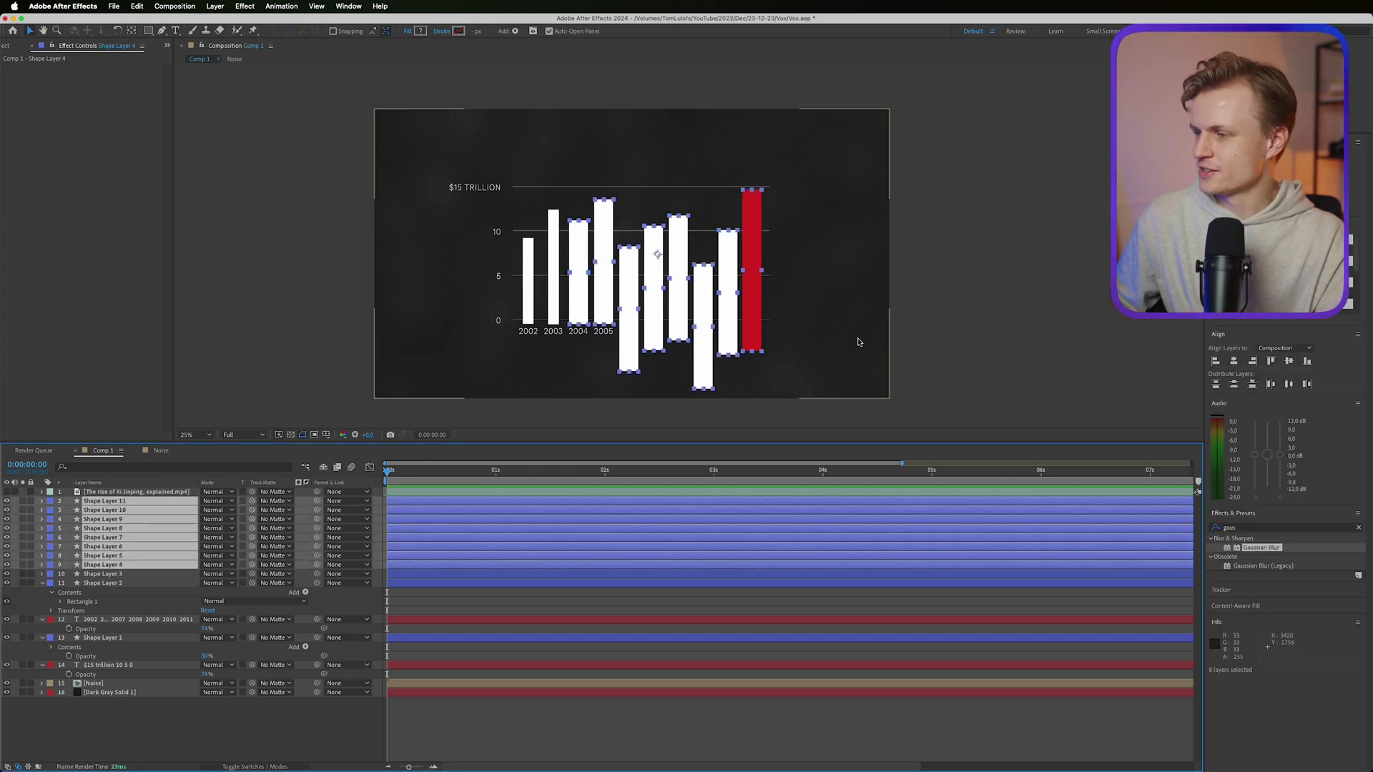
shift+click(103, 583)
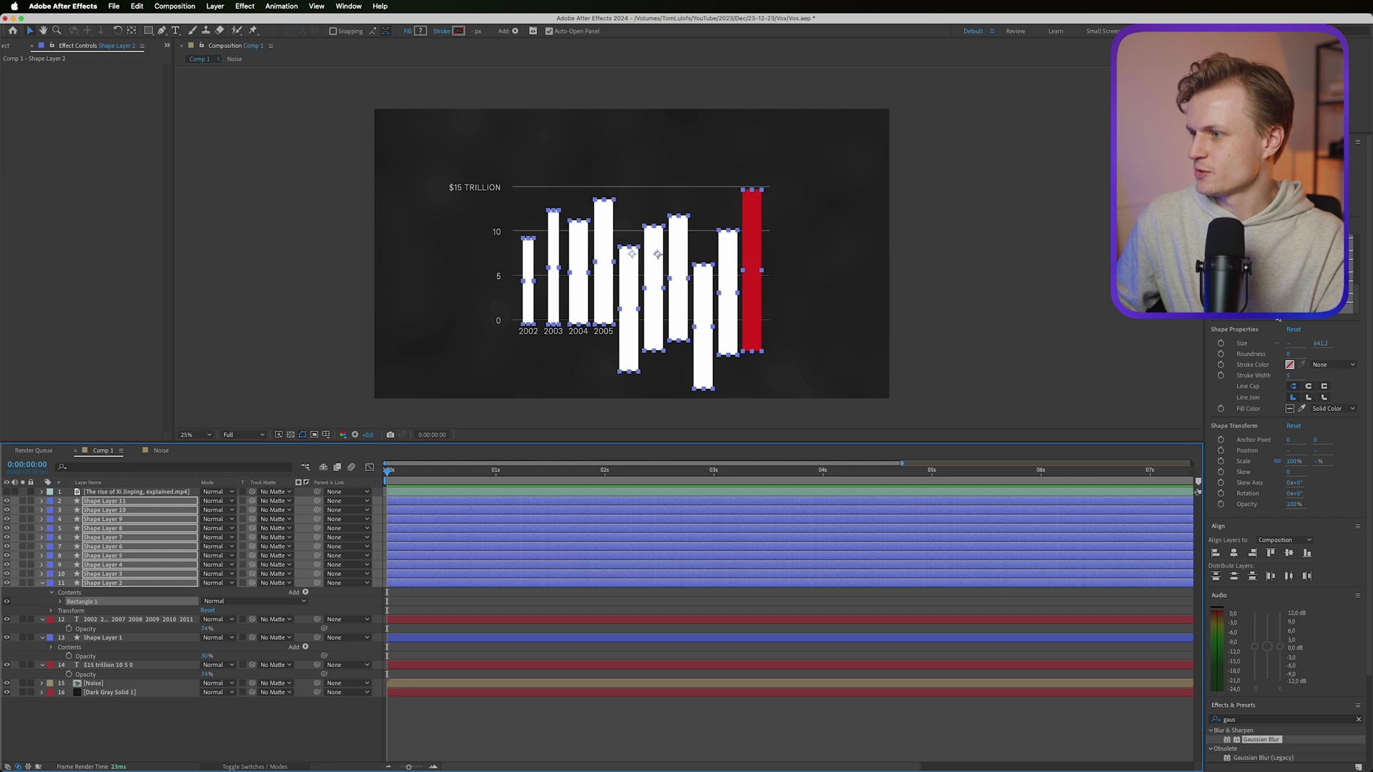
click(1292, 348)
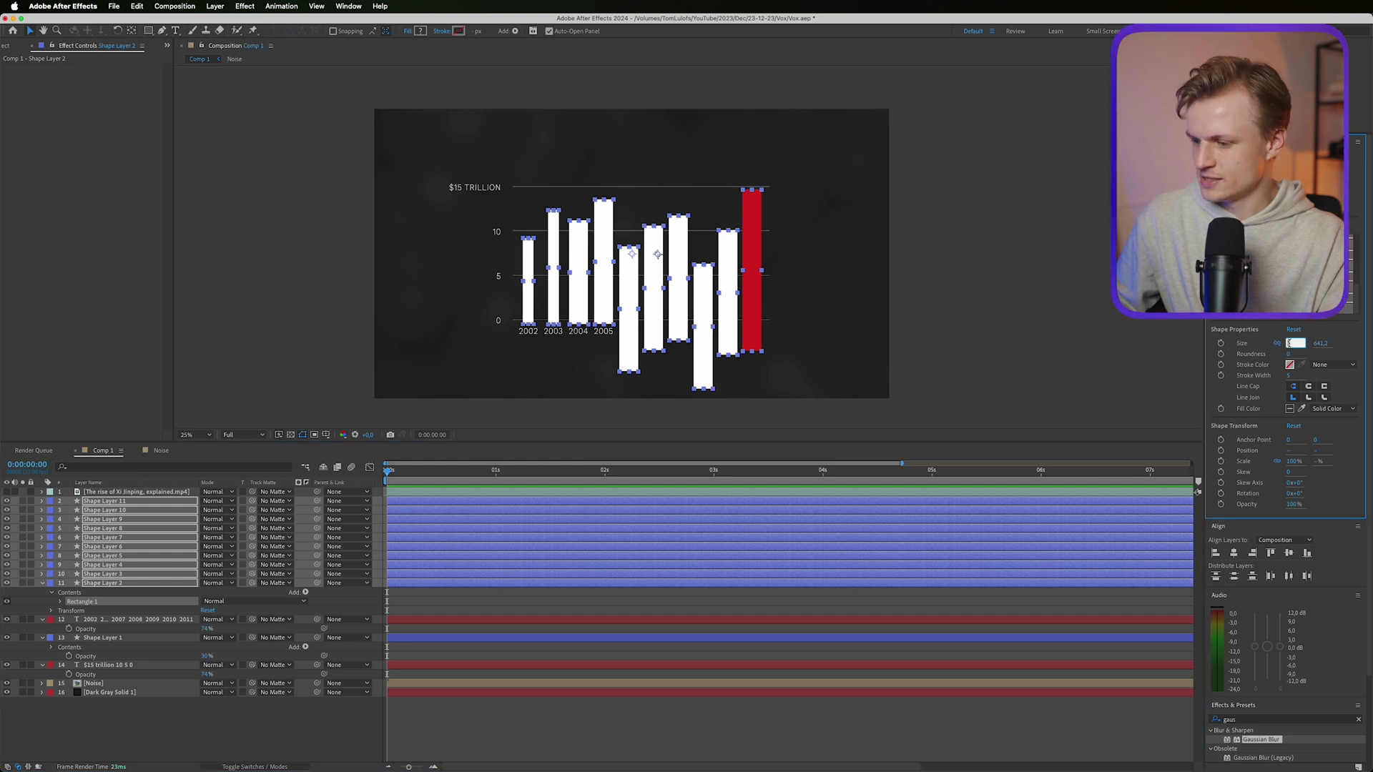
text(140,8)
key(Return)
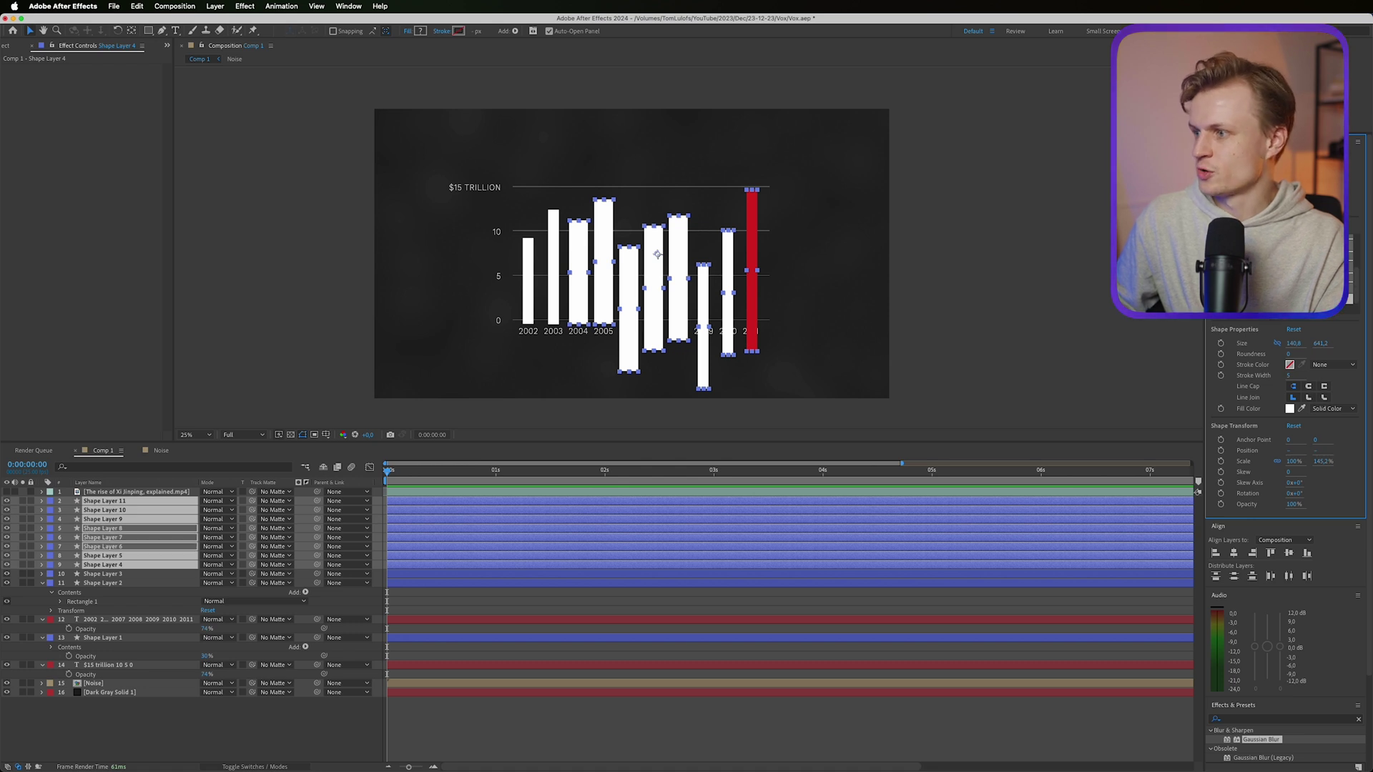
click(1293, 344)
text(80)
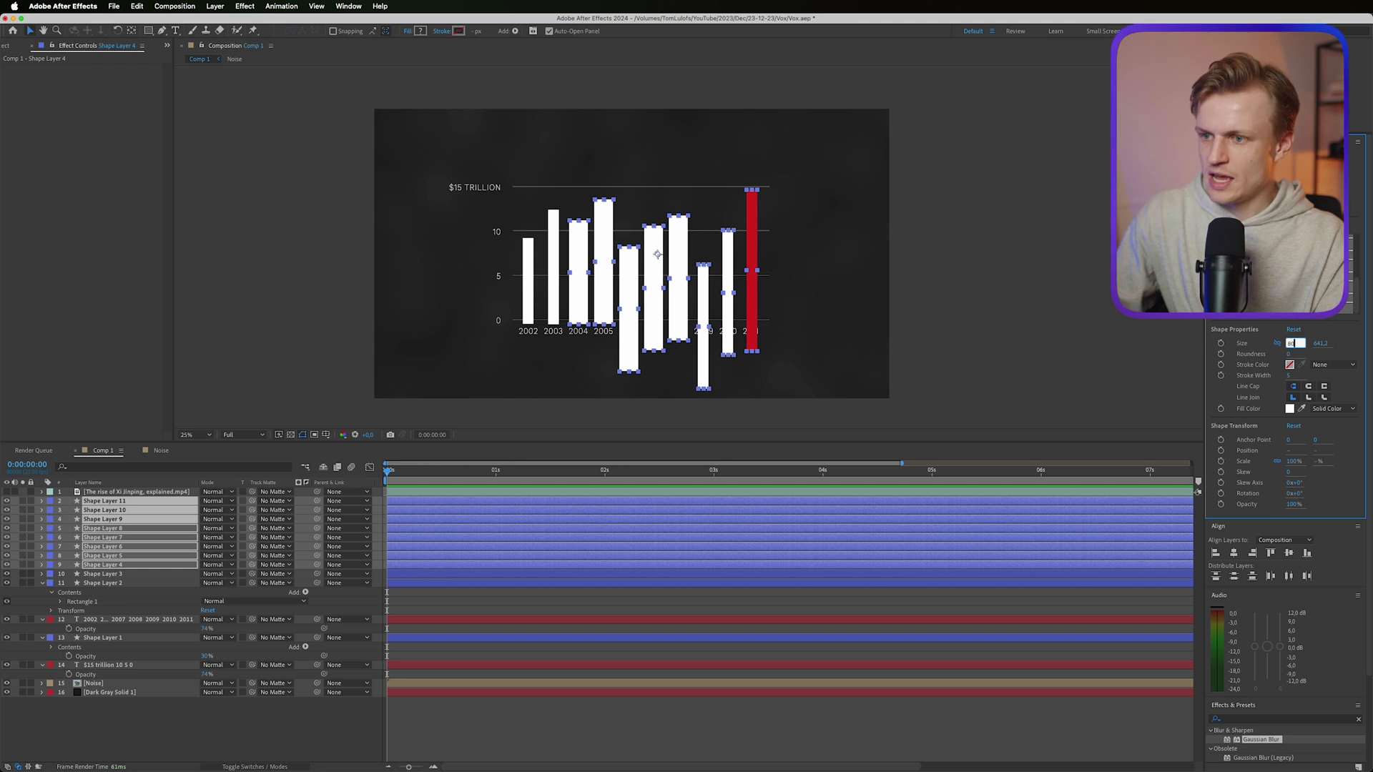
key(Return)
- Keyframe the position of all ten bars to rise from below the year labels at the first frame to their current place at 0:00:00:18
key(ctrl+Down)
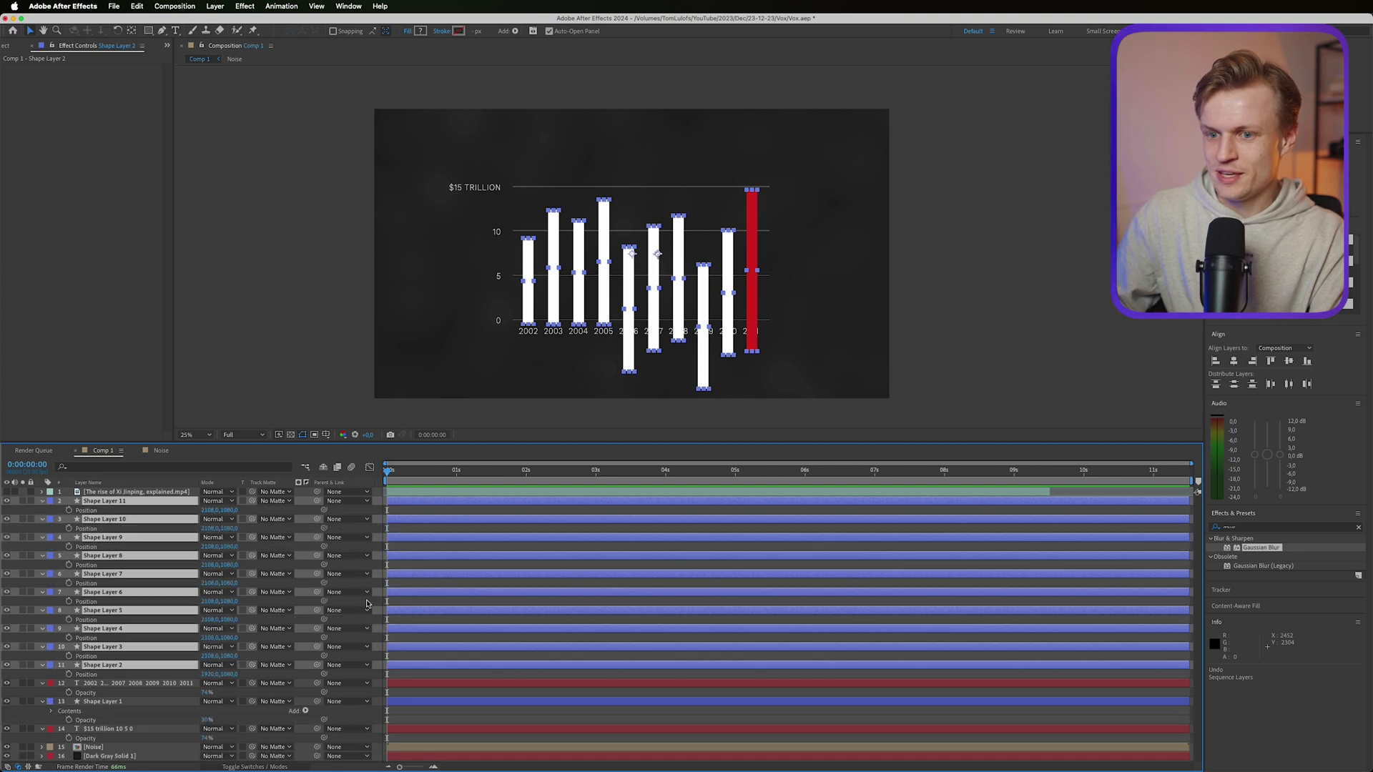
click(68, 510)
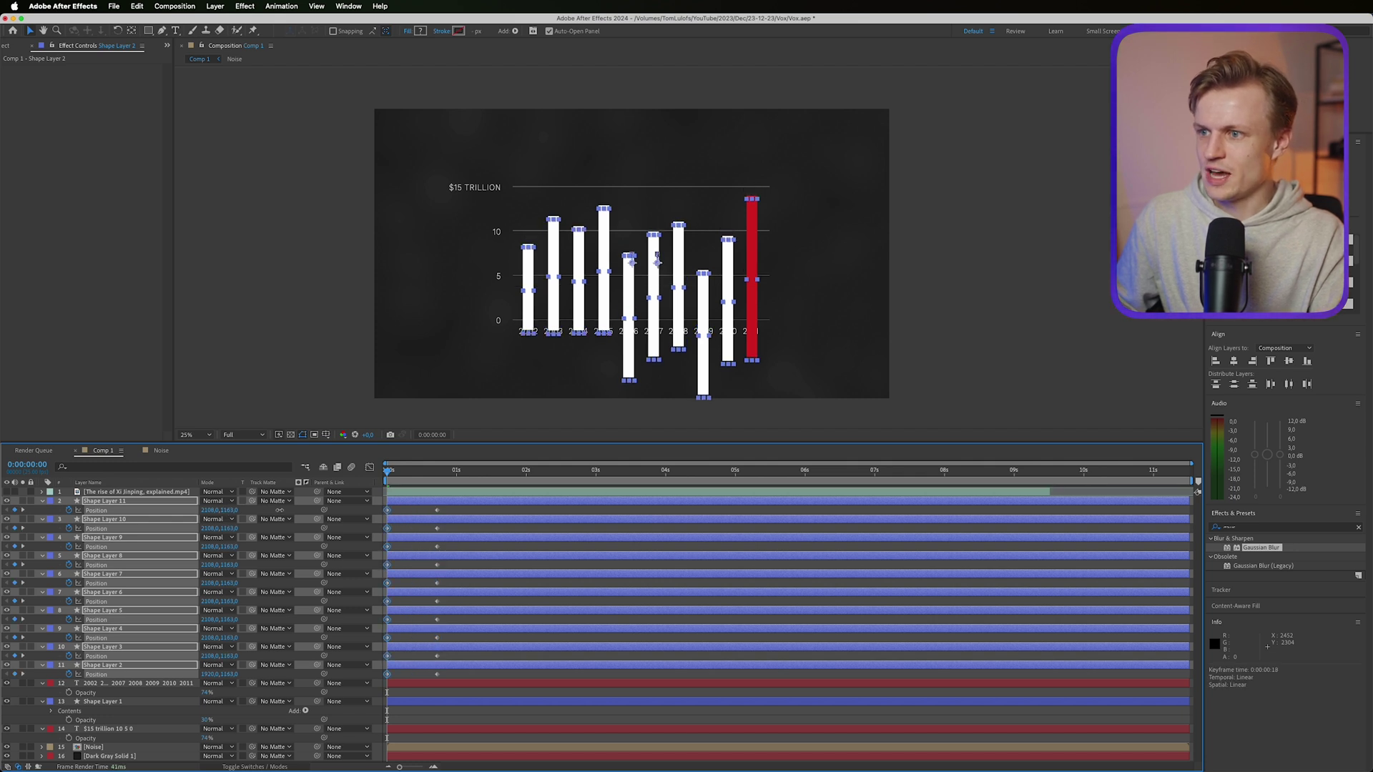
drag(657, 262, 657, 394)
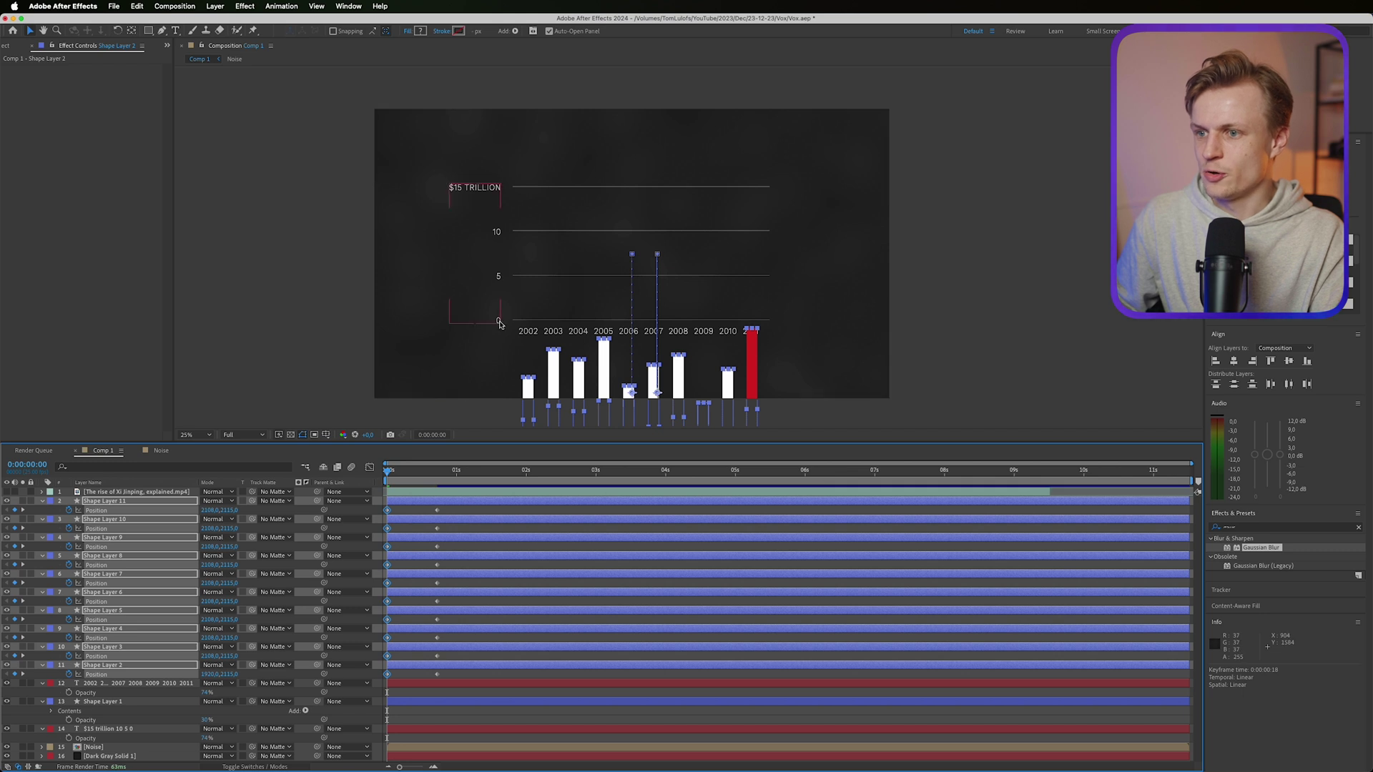
- Apply Easy Ease to the end position keyframes of all ten bars
drag(479, 512, 445, 677)
right_click(438, 676)
mouse_move(501, 761)
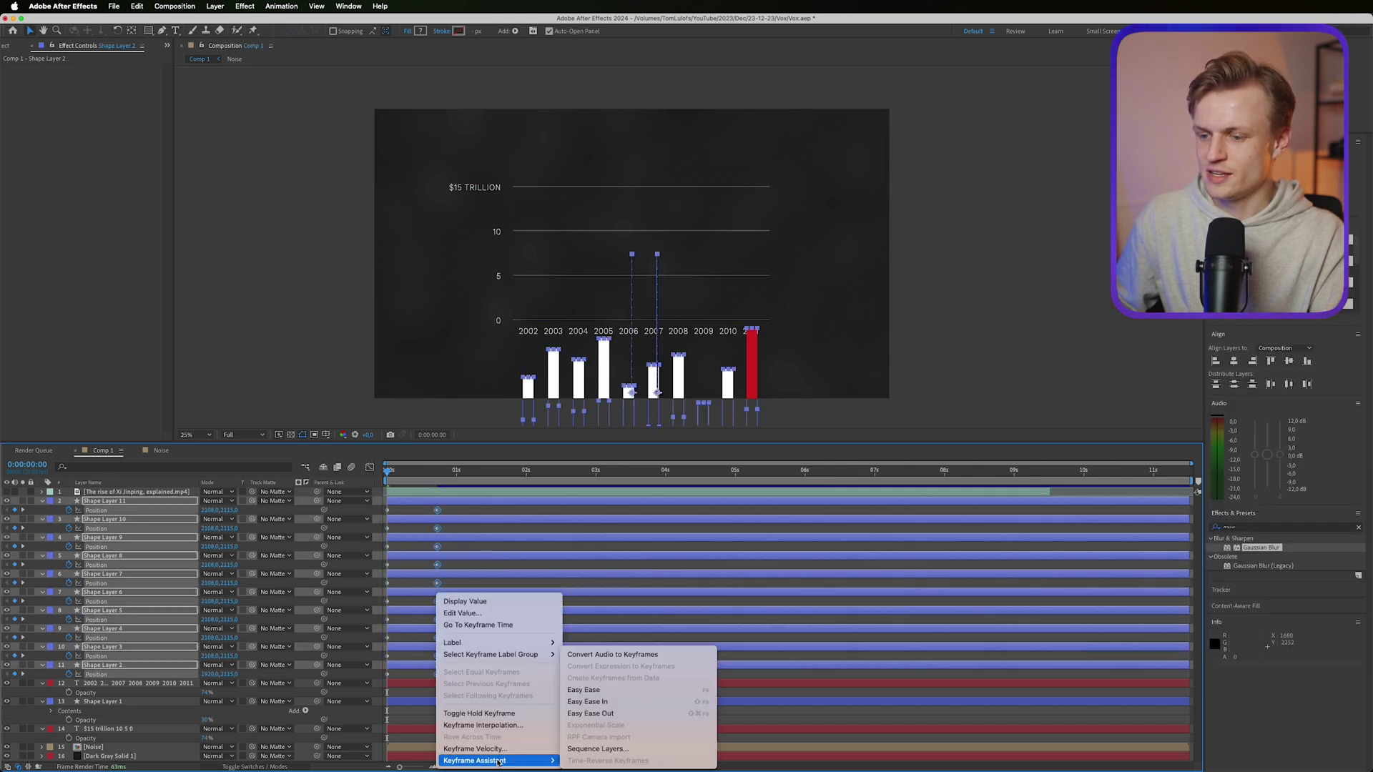
click(618, 691)
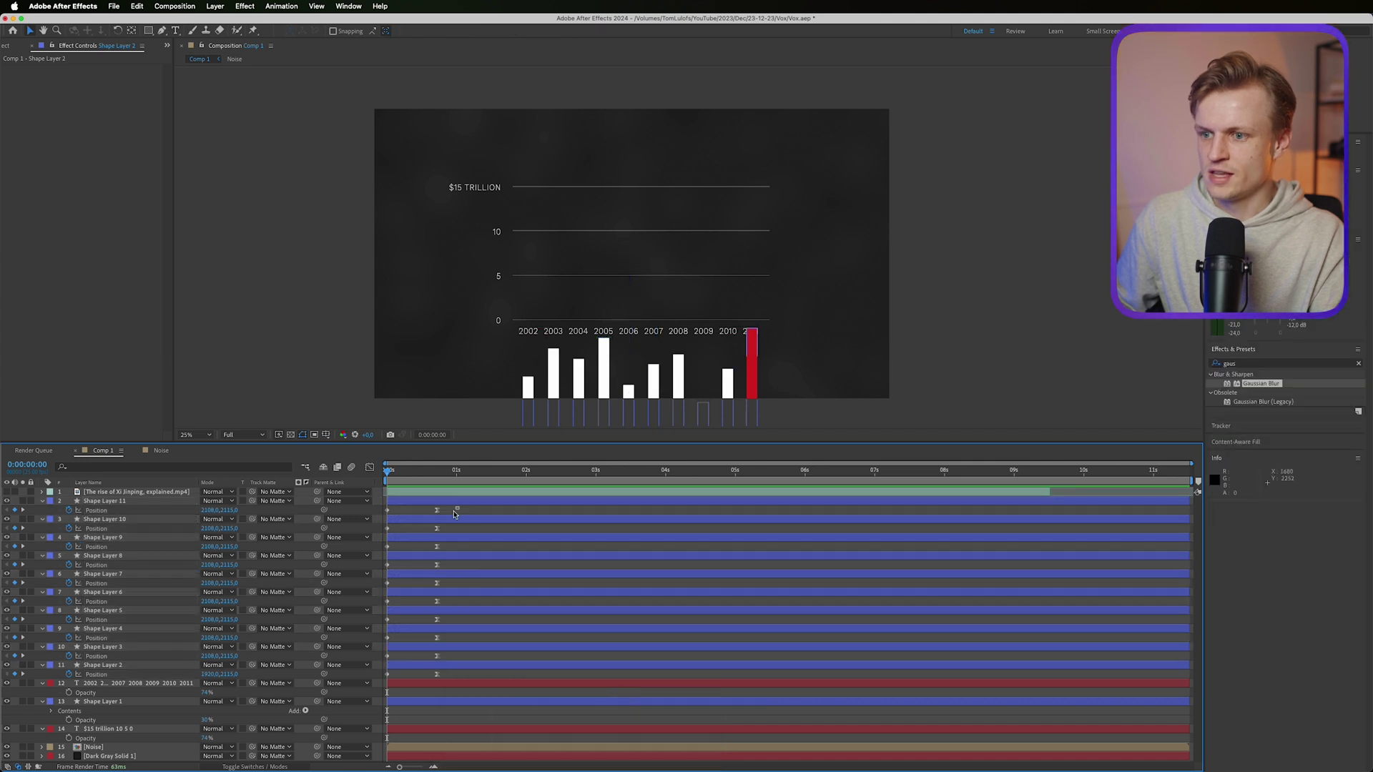
- Lengthen the ease into the end keyframes in the speed graph so the bars rise fast and settle slowly
click(370, 467)
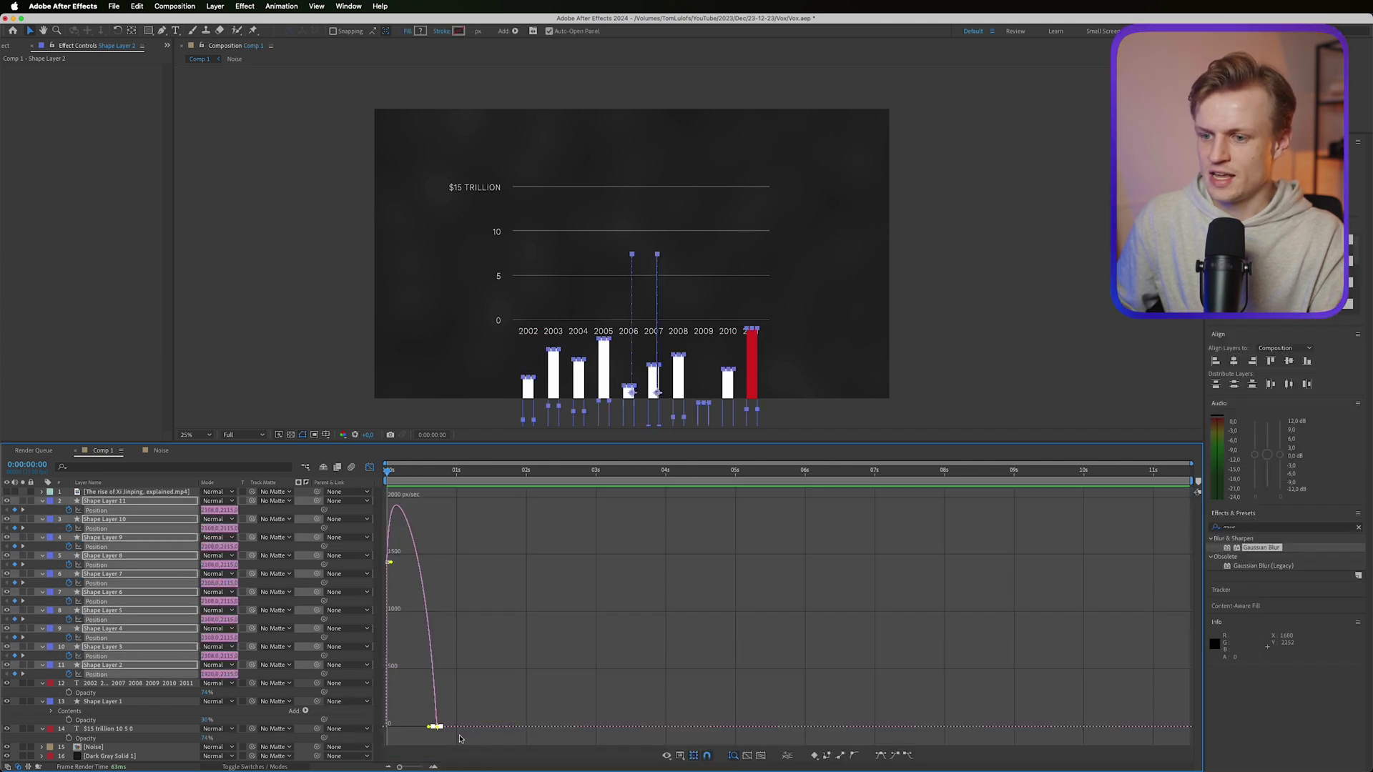
click(434, 766)
drag(555, 727, 487, 726)
click(369, 467)
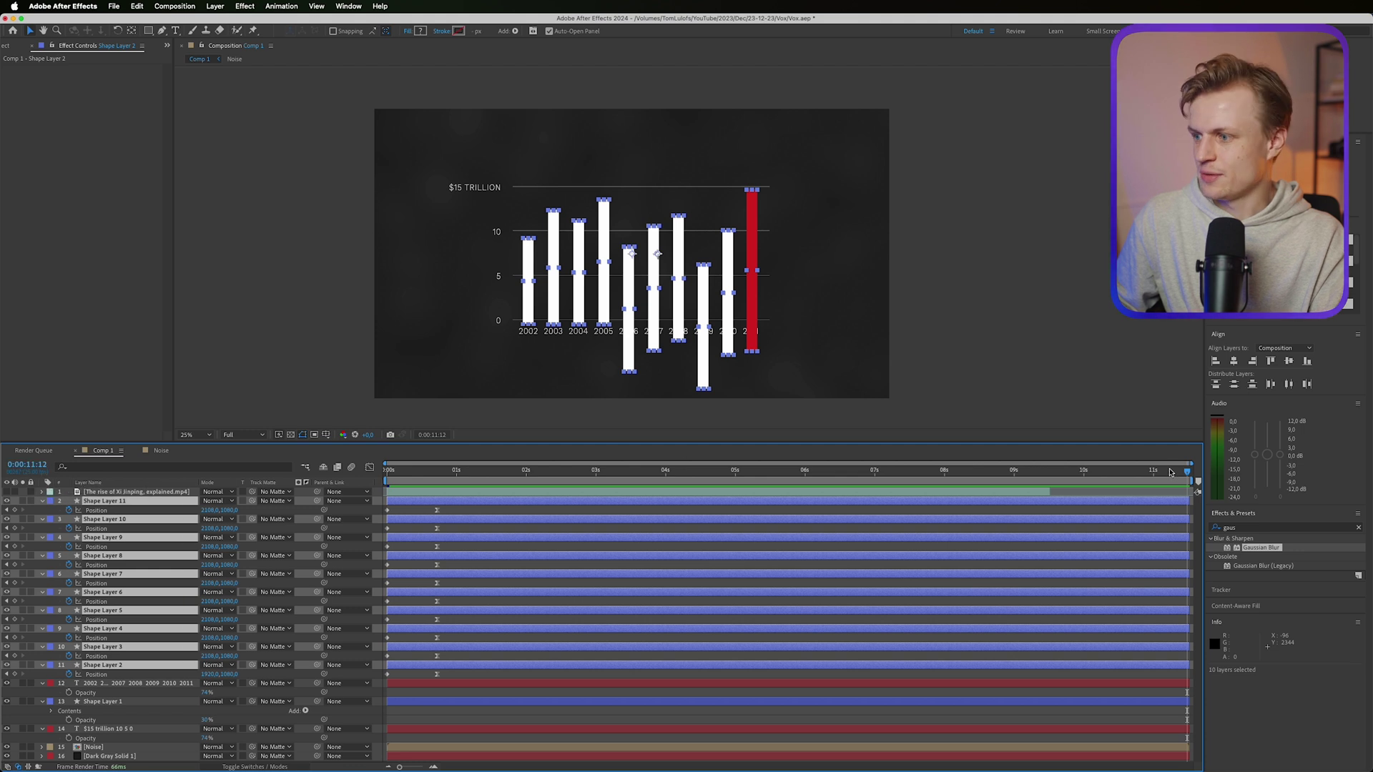
- Sequence the ten bar layers with an overlap of 0:00:11:05 so the bars start one after another
drag(1192, 473, 1178, 474)
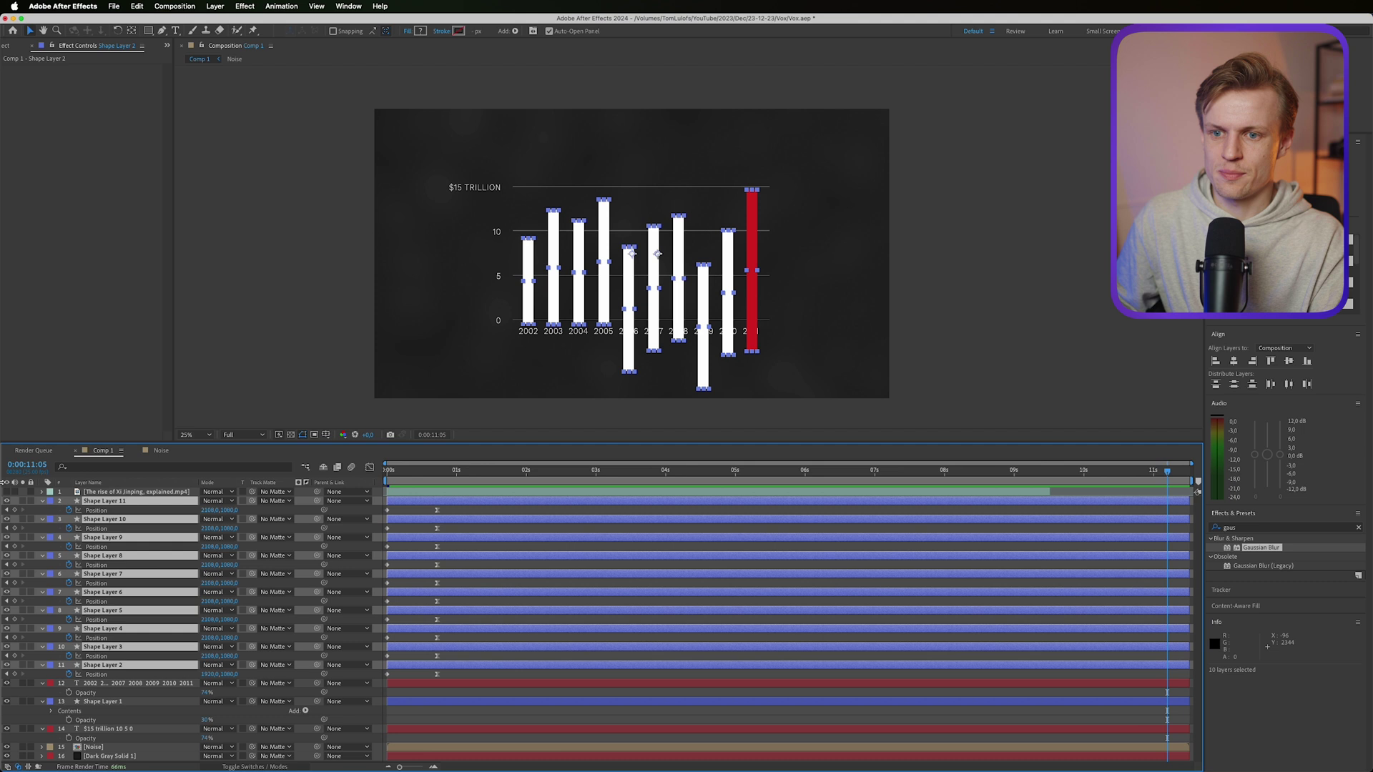
click(32, 464)
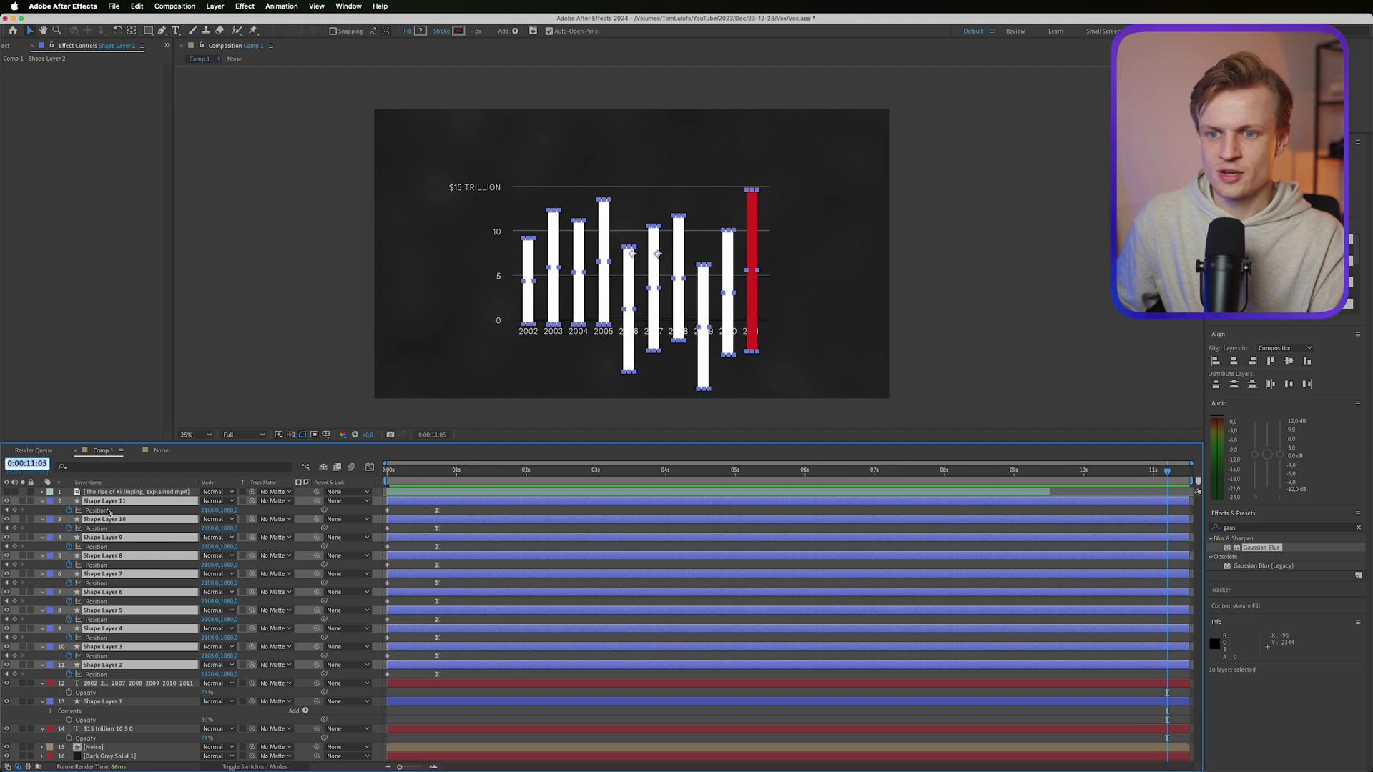
right_click(140, 670)
mouse_move(214, 614)
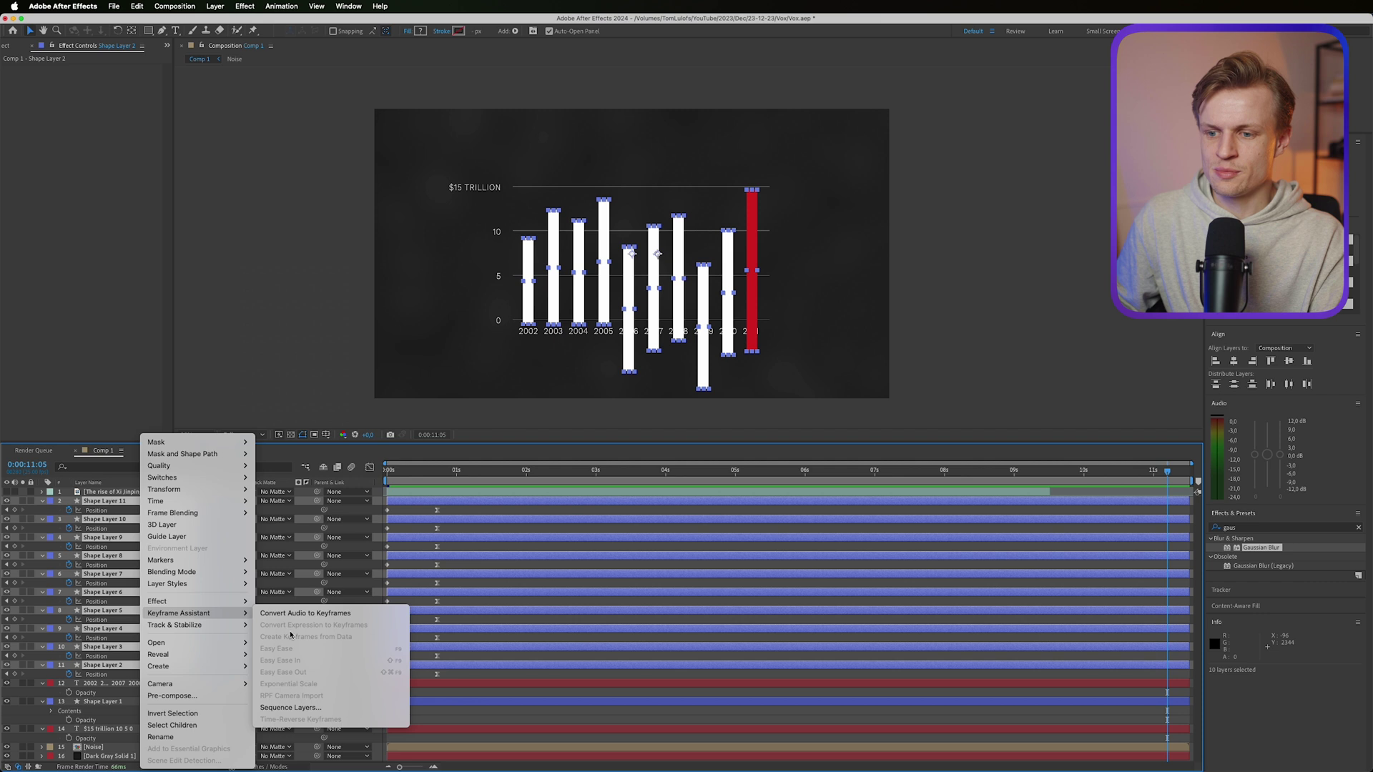
click(290, 707)
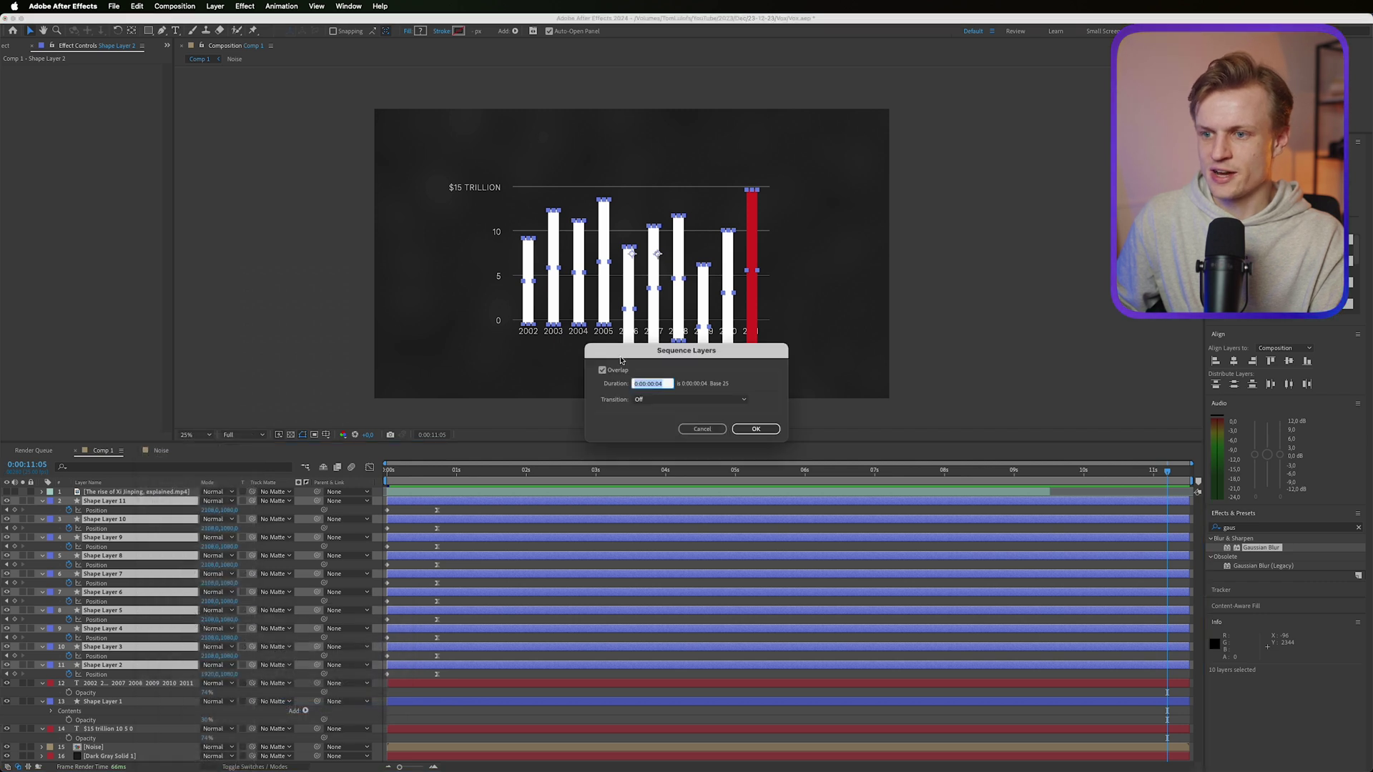
click(754, 429)
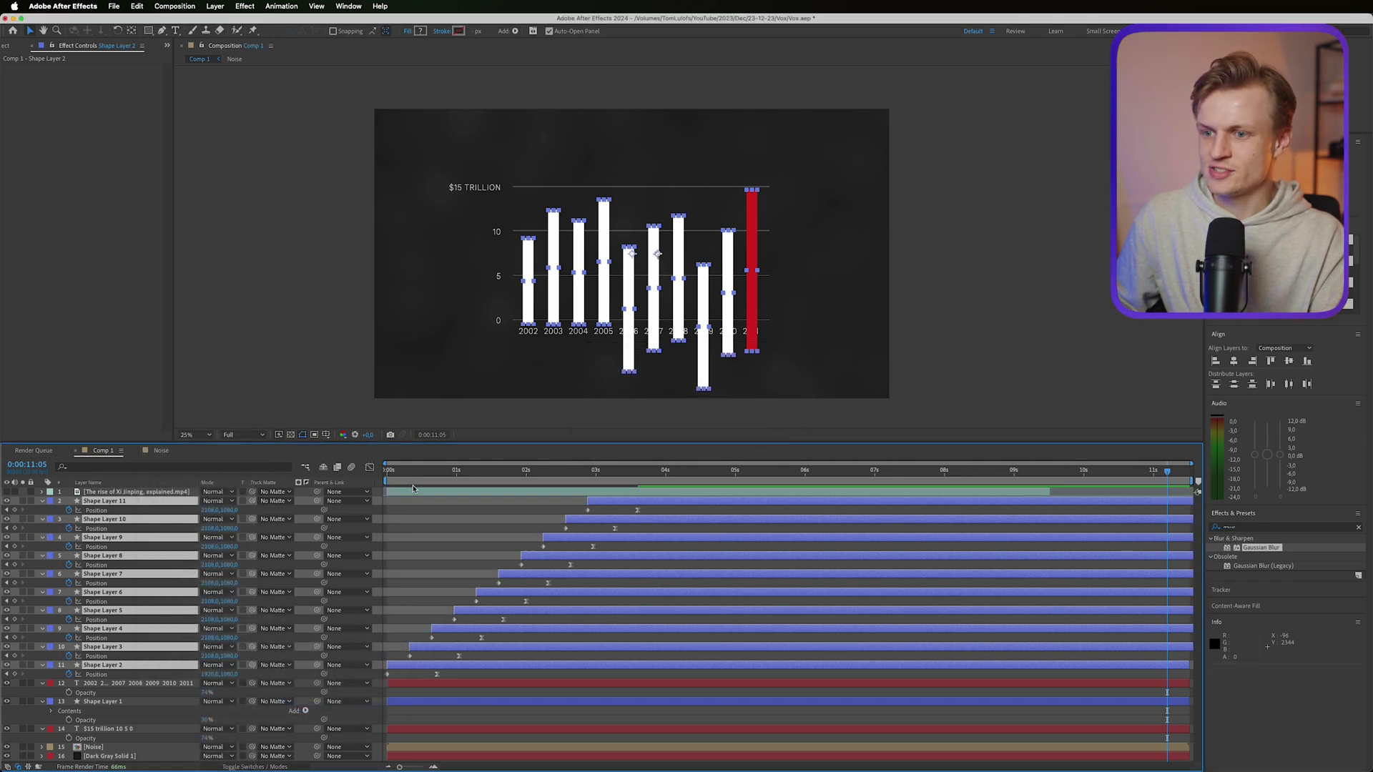
- Check the staggered rise, return to the first frame and enable motion blur for the ten bar layers and the composition
mouse_move(390, 471)
mouse_down()
mouse_move(515, 470)
mouse_move(399, 461)
mouse_up()
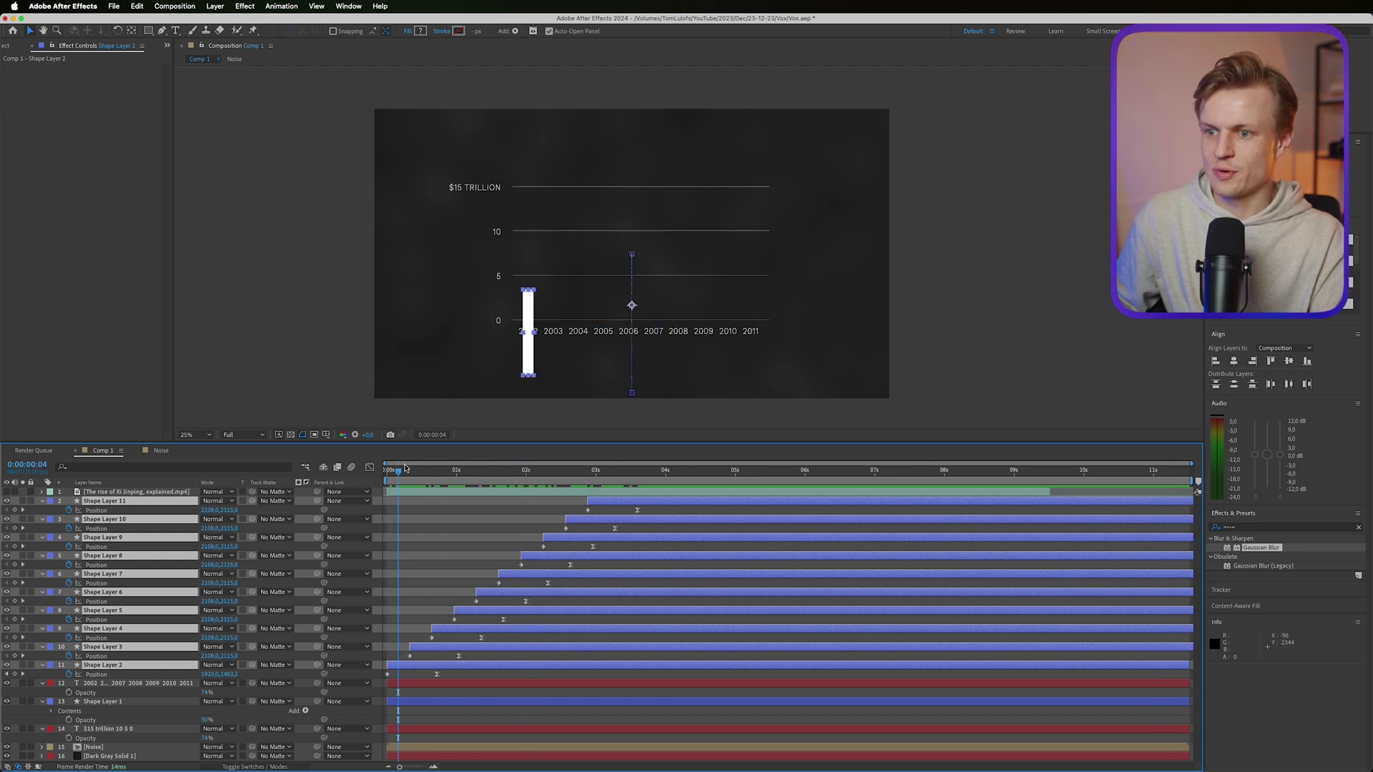
key(Home)
click(250, 767)
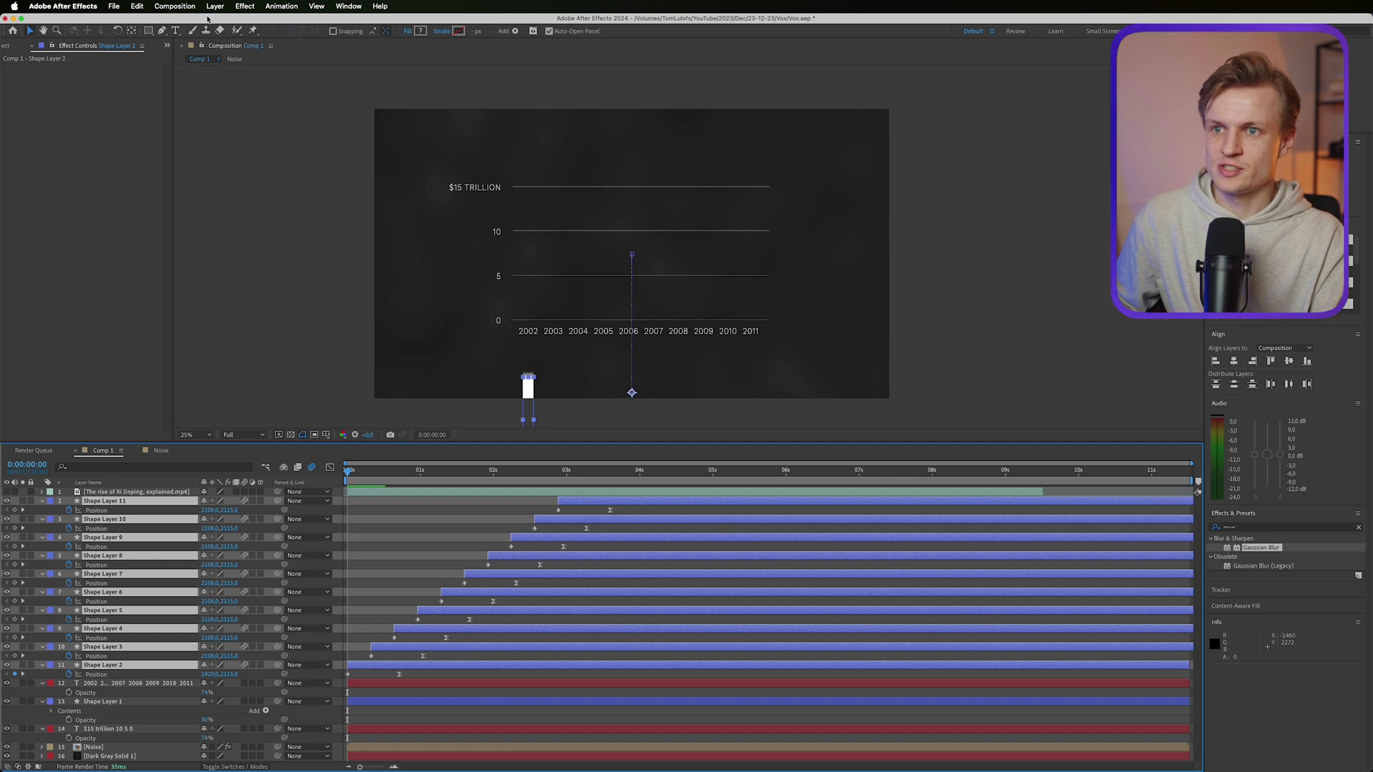
- Pre-compose the ten bar layers into a new composition named Graph bars, moving all attributes into it
click(214, 6)
click(236, 374)
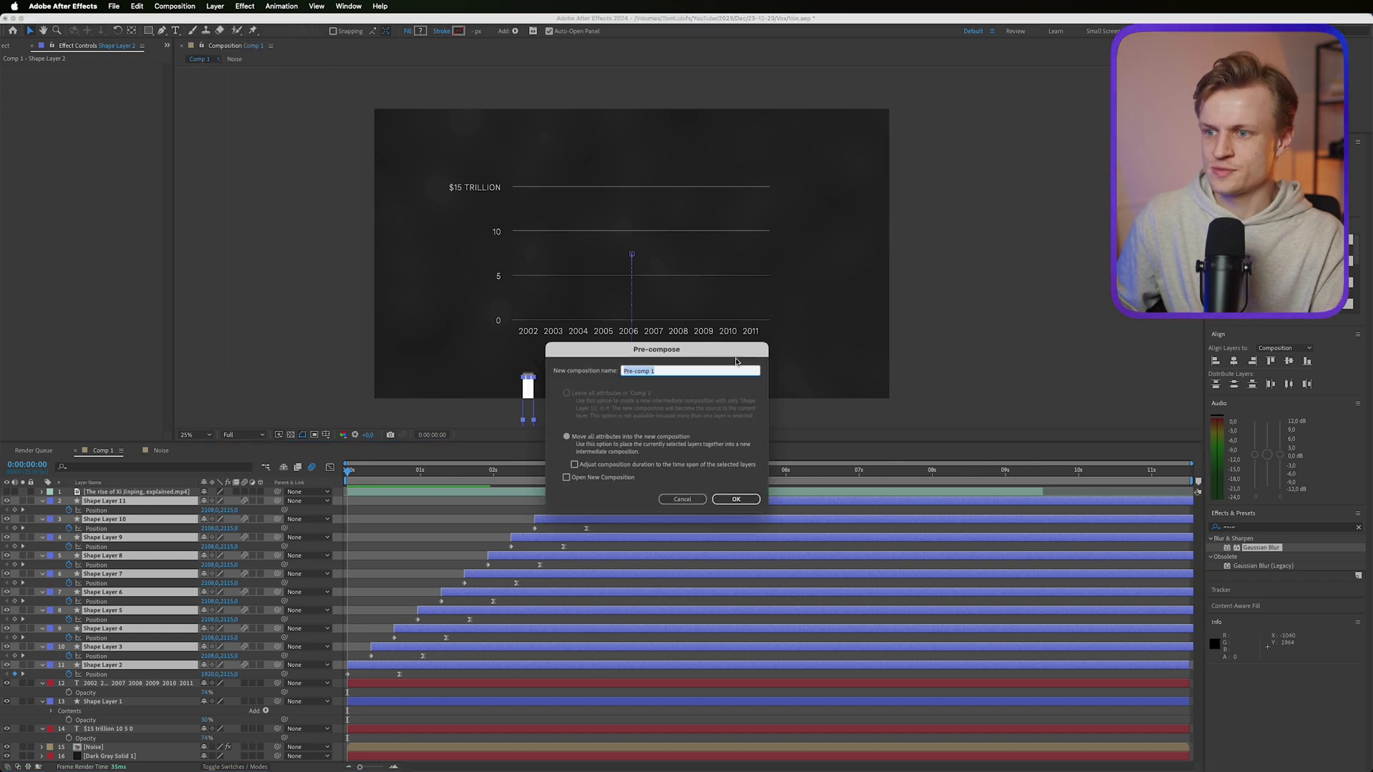
text(Graph bars)
key(Return)
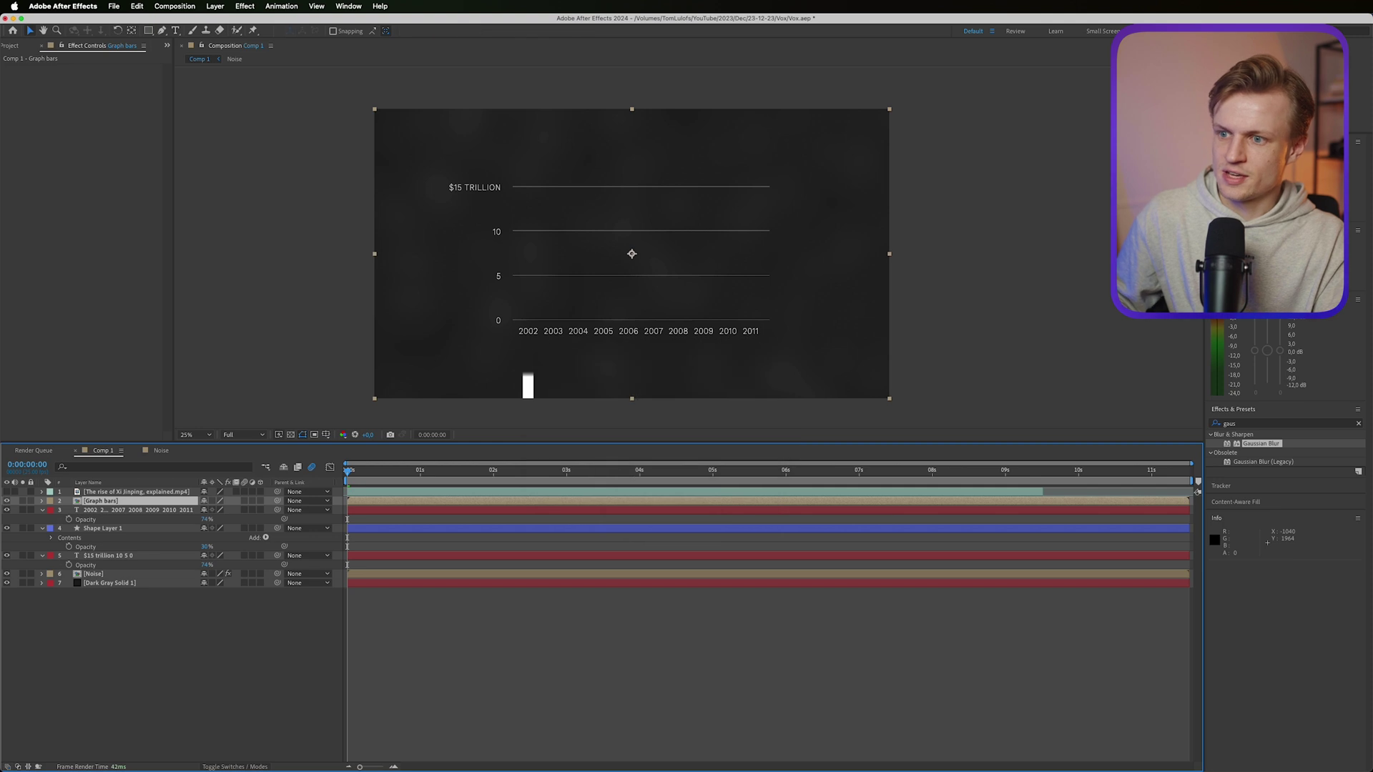
- Mask the Graph bars layer with a rectangle above the year labels, its lower edge aligned with the 0 grid line
click(149, 31)
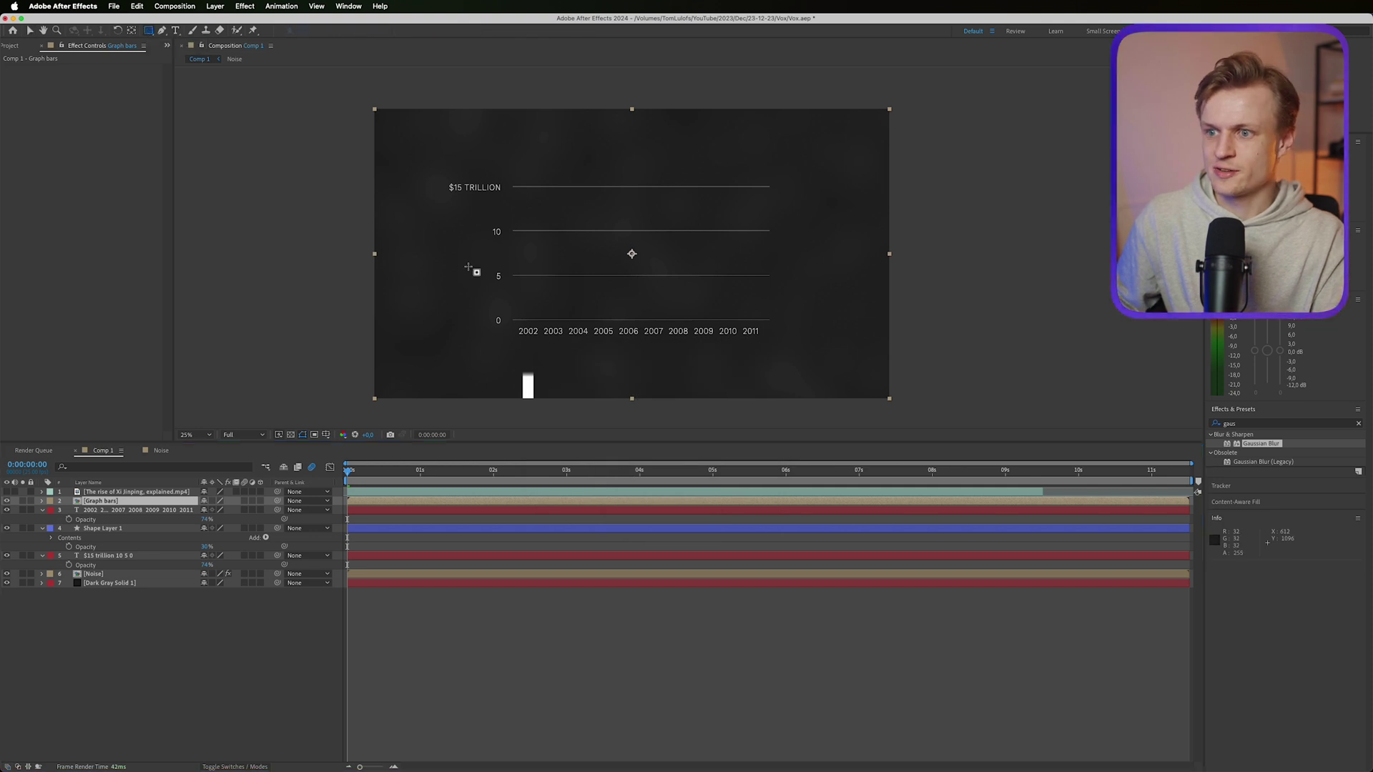
drag(513, 319, 821, 108)
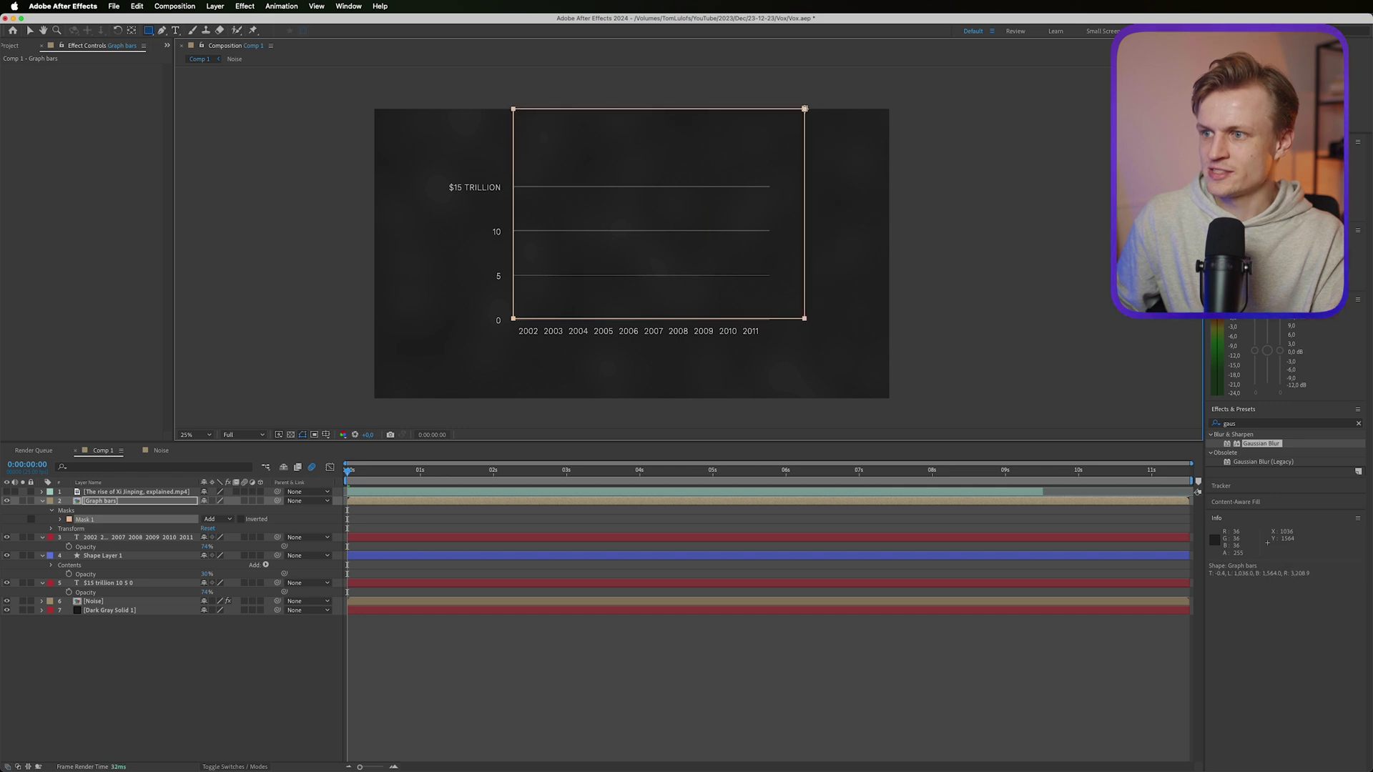
scroll(644, 337, up, 4)
scroll(651, 243, left, 3)
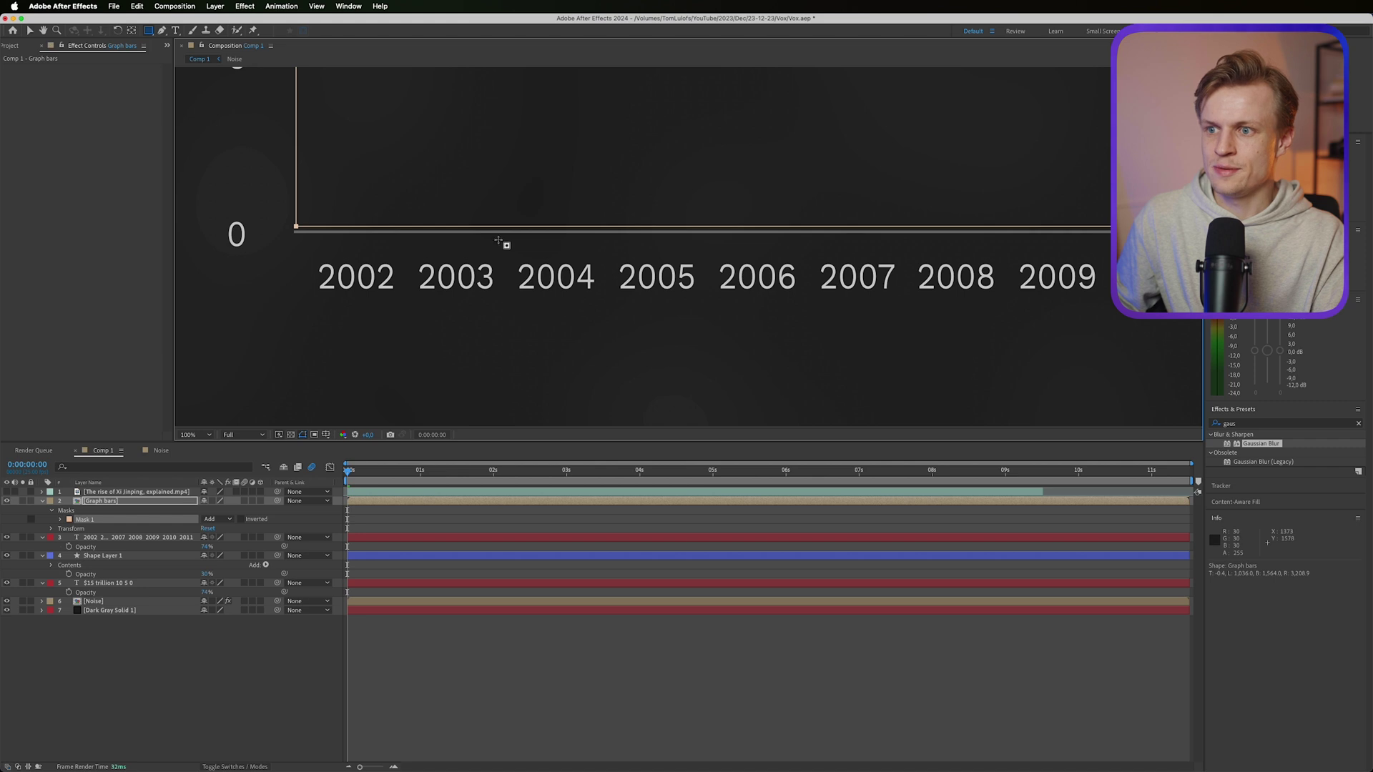
click(31, 31)
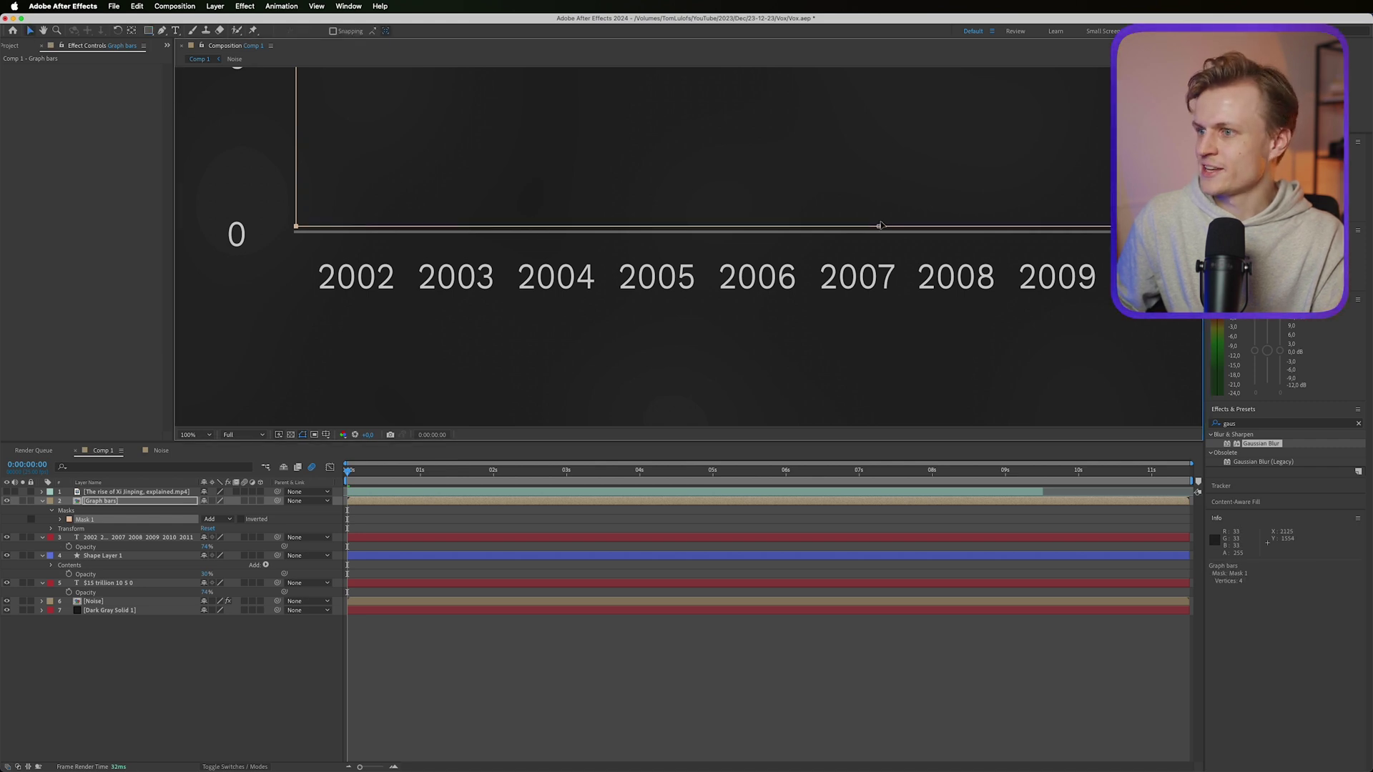
drag(881, 232, 880, 236)
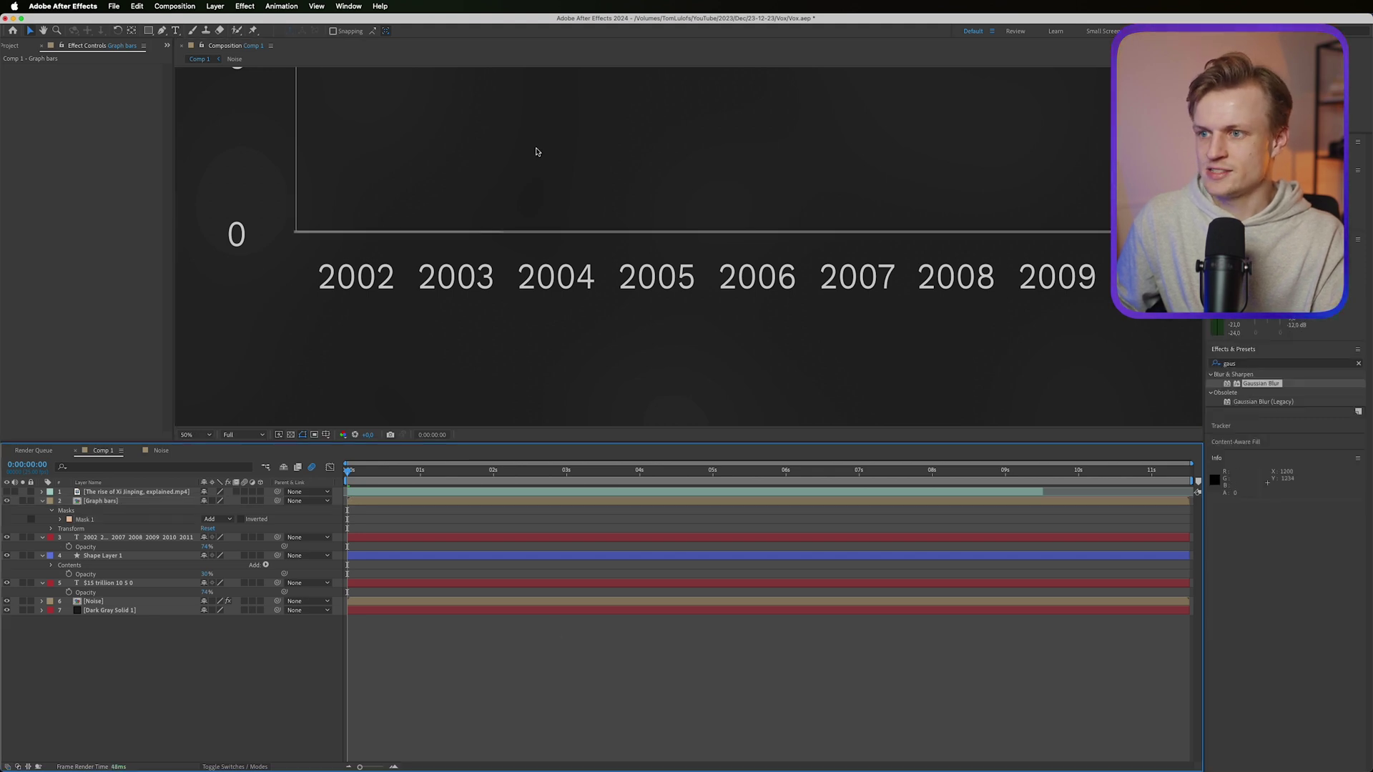
- Add the bold title "GDP, CHINA" at 0:00:04:07 and place it just above the $15 TRILLION label
scroll(536, 150, down, 2)
drag(837, 196, 803, 275)
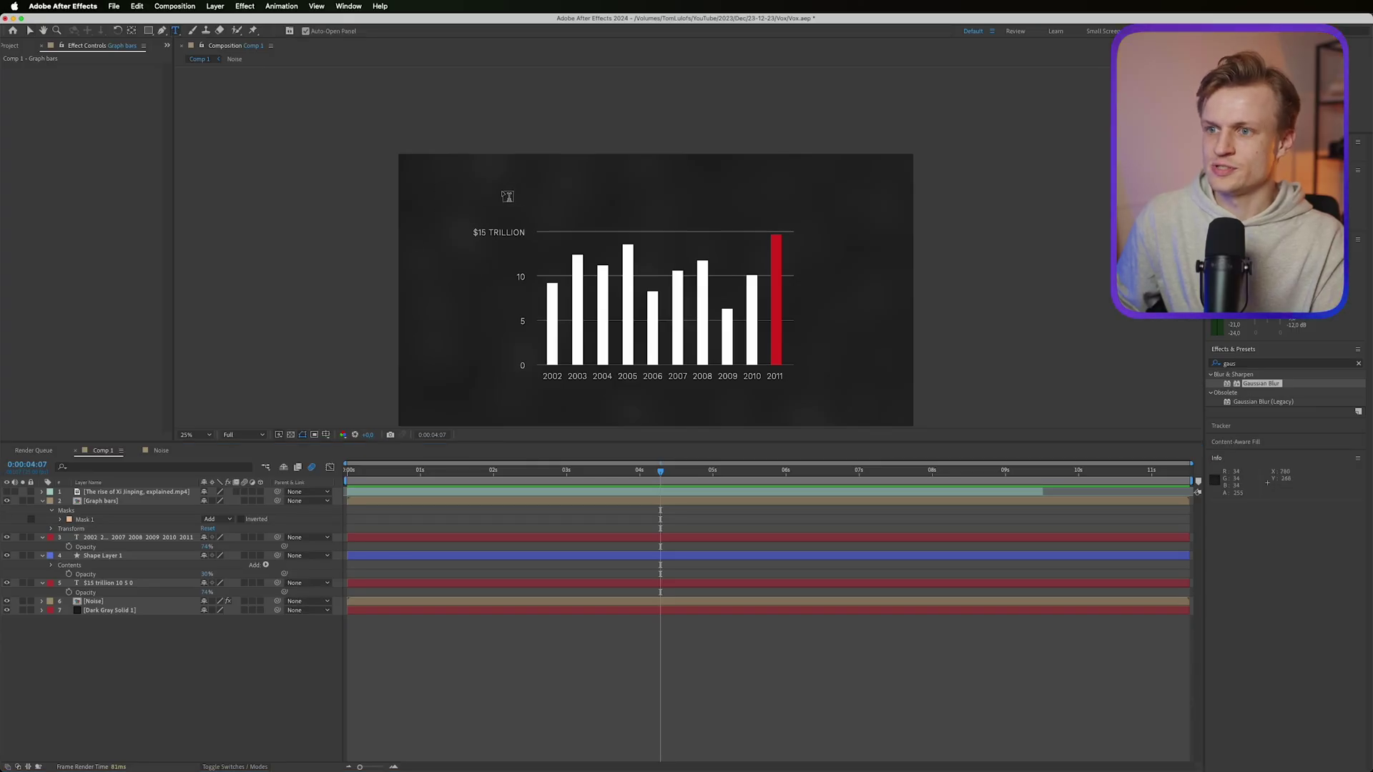
click(480, 195)
text(GDP, CHINA)
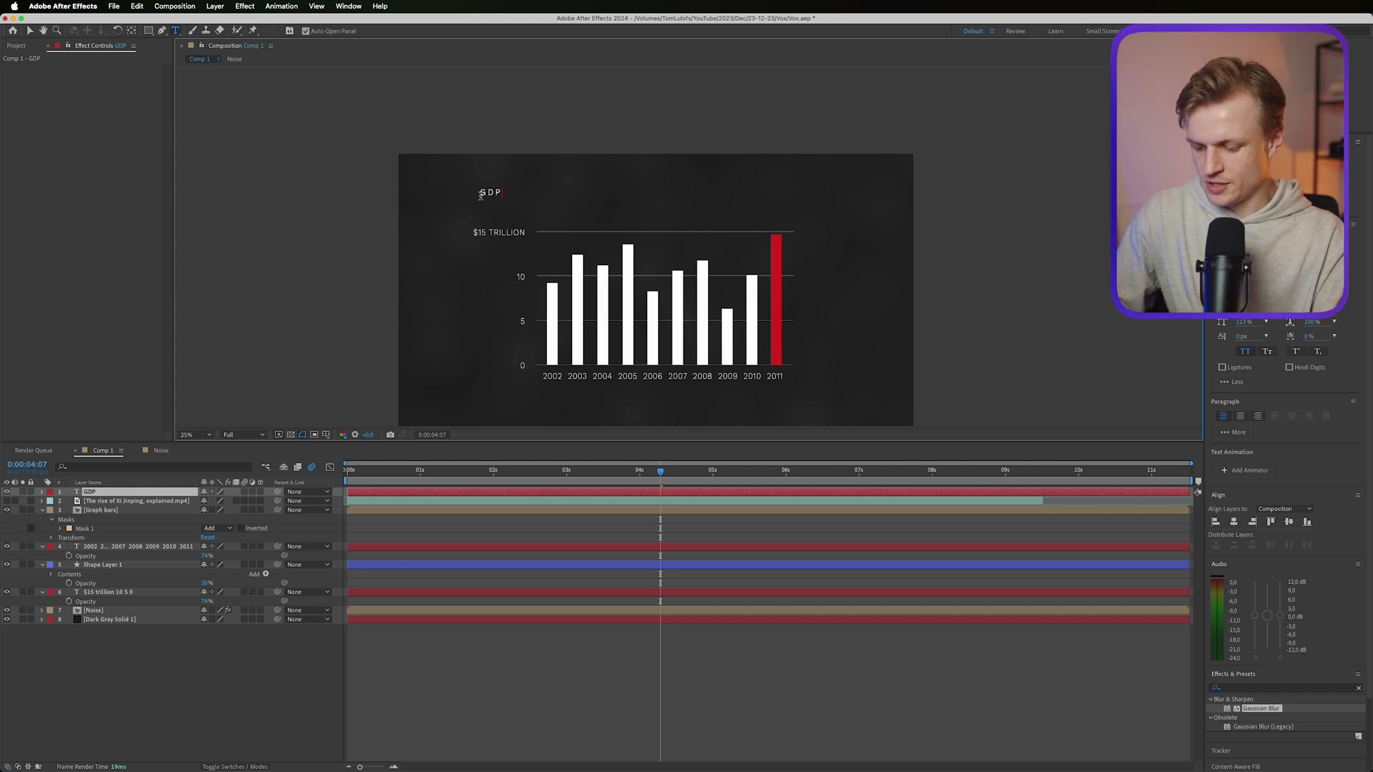
key(Escape)
key(v)
mouse_move(517, 204)
mouse_down()
mouse_move(503, 216)
mouse_move(514, 205)
mouse_up()
- Apply the Typewriter animation preset to the GDP, CHINA title, starting at 0:00:04:07
click(1237, 688)
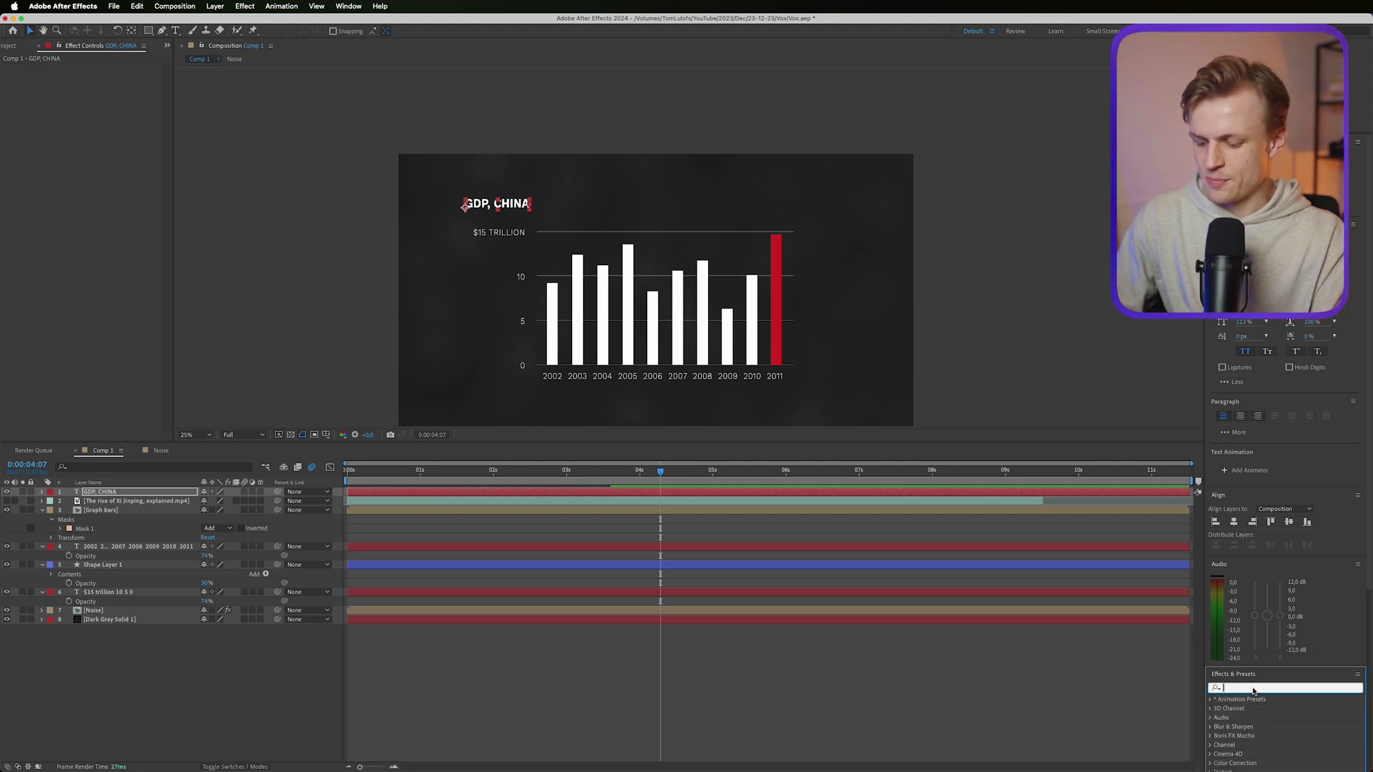
text(typew)
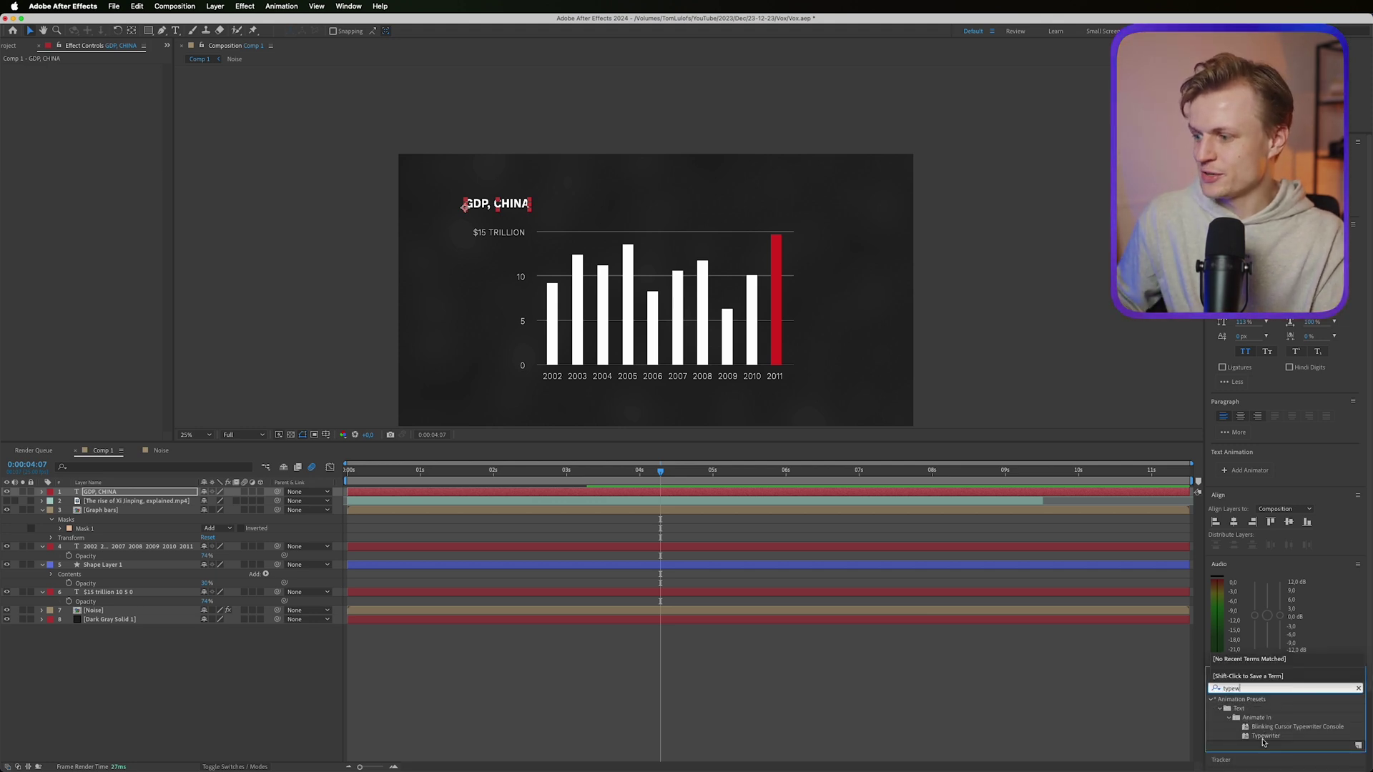
double_click(1265, 737)
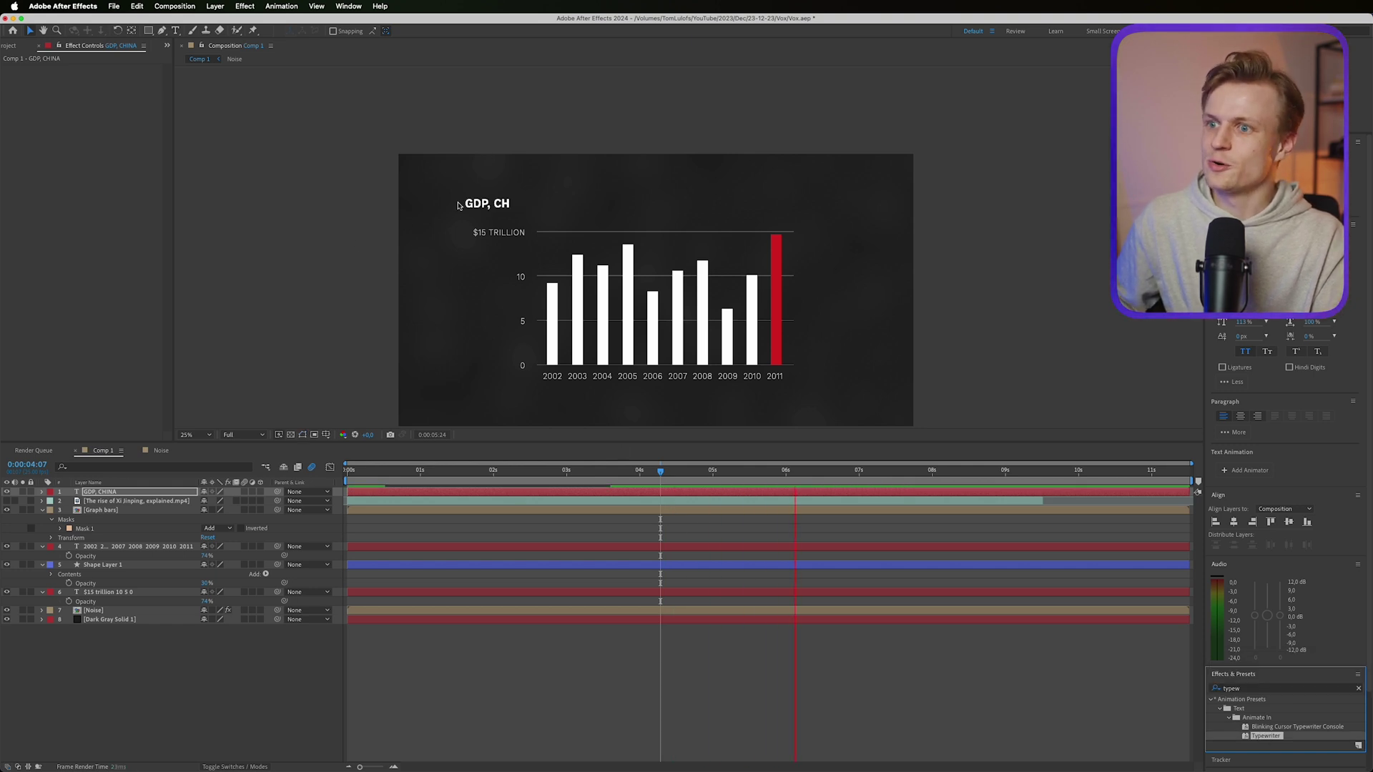
- Reveal the title's Typewriter keyframes and move the end keyframe closer to the start so the text types on faster
key(k)
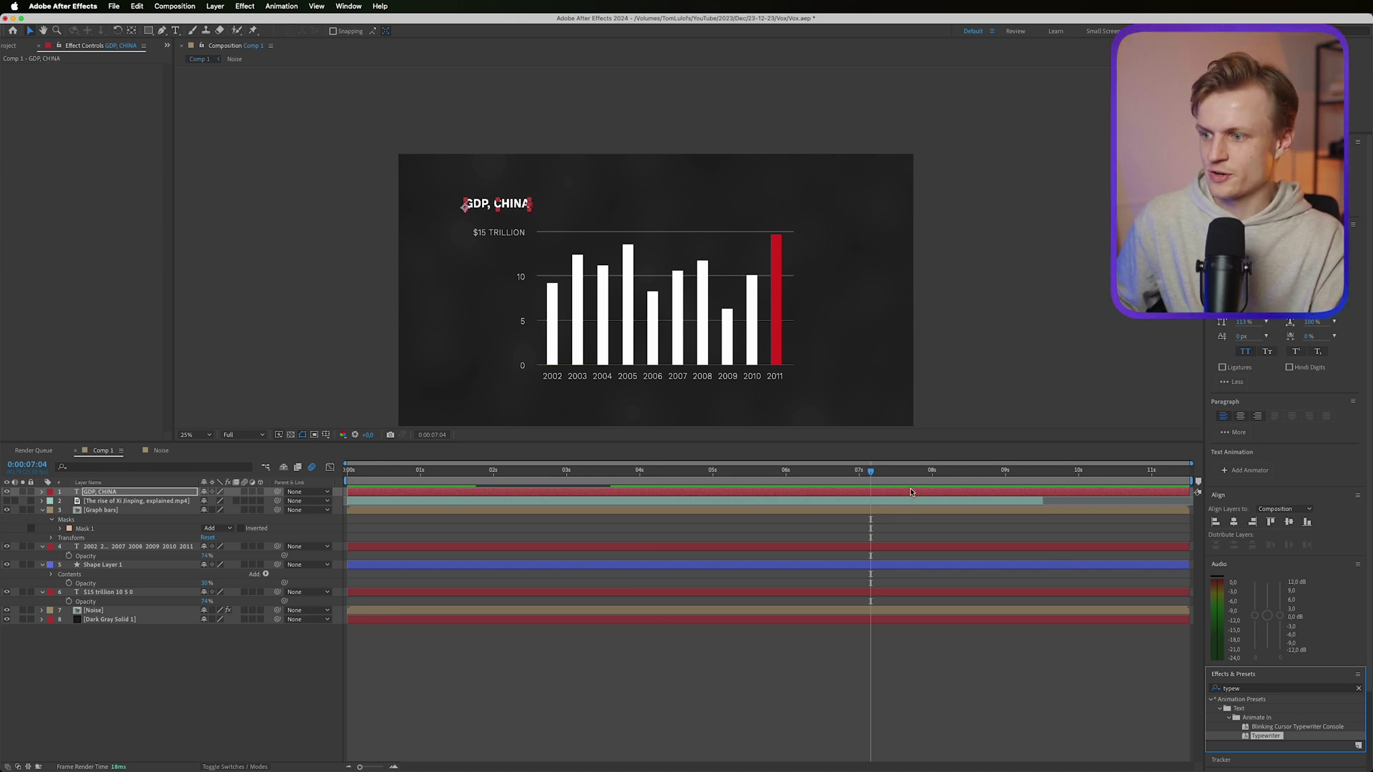
click(911, 492)
key(u)
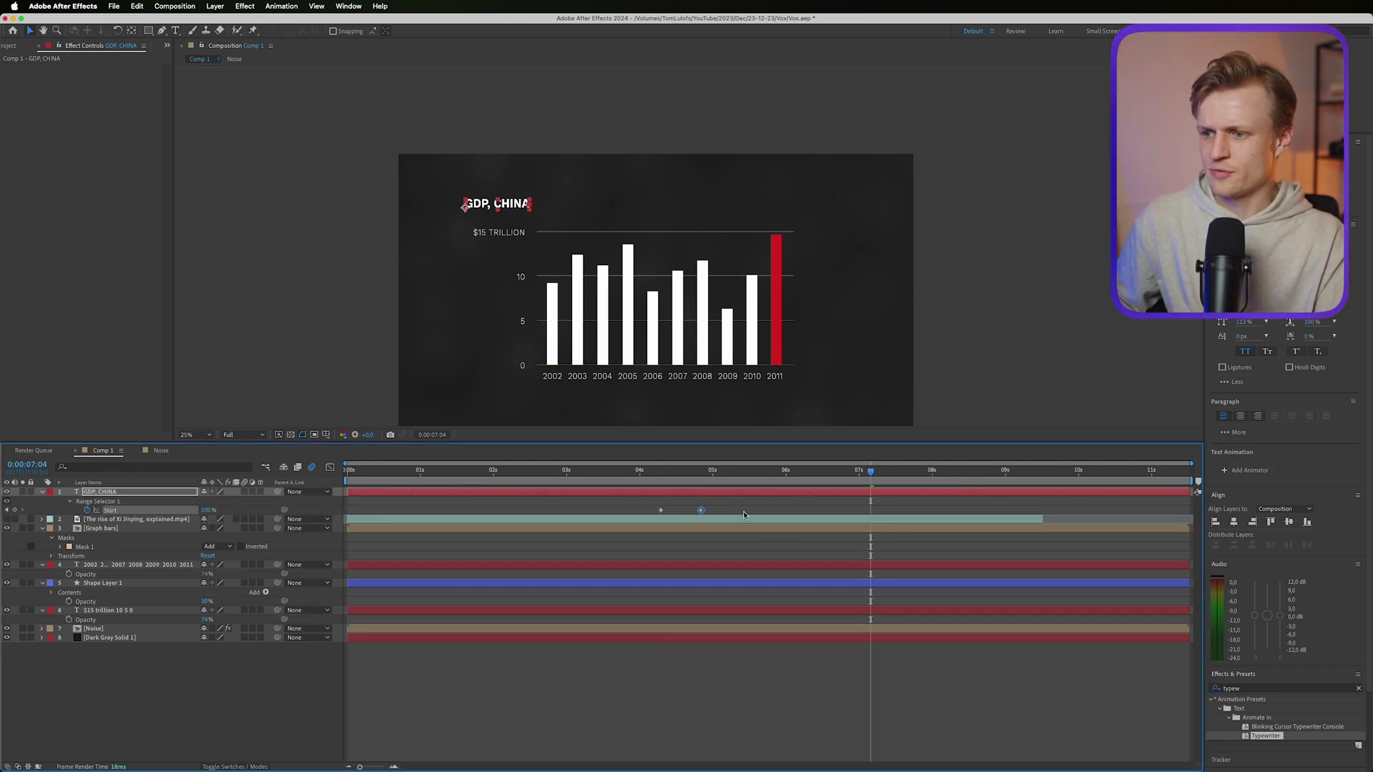